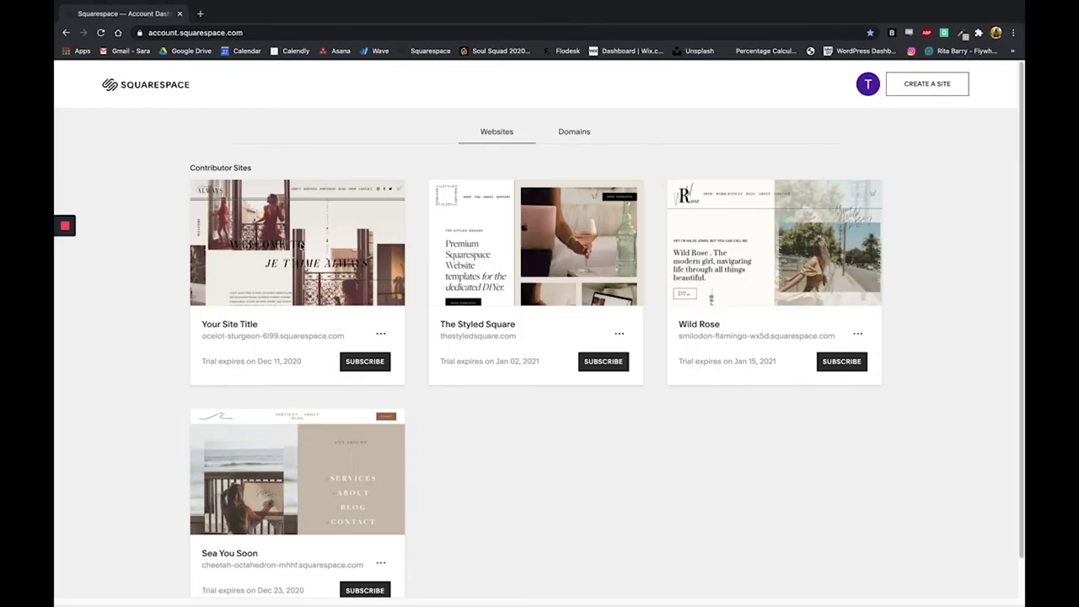
# - Open the "Your Site Title" website for editing and browse the General page layouts available for the main navigation
pyautogui.moveTo(295, 245)
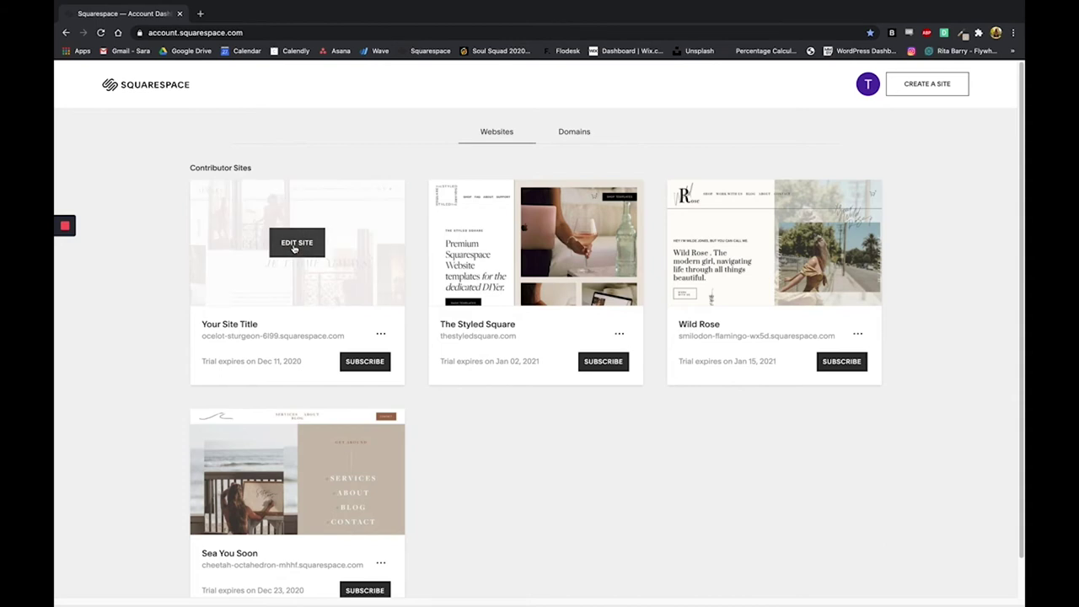
pyautogui.click(295, 245)
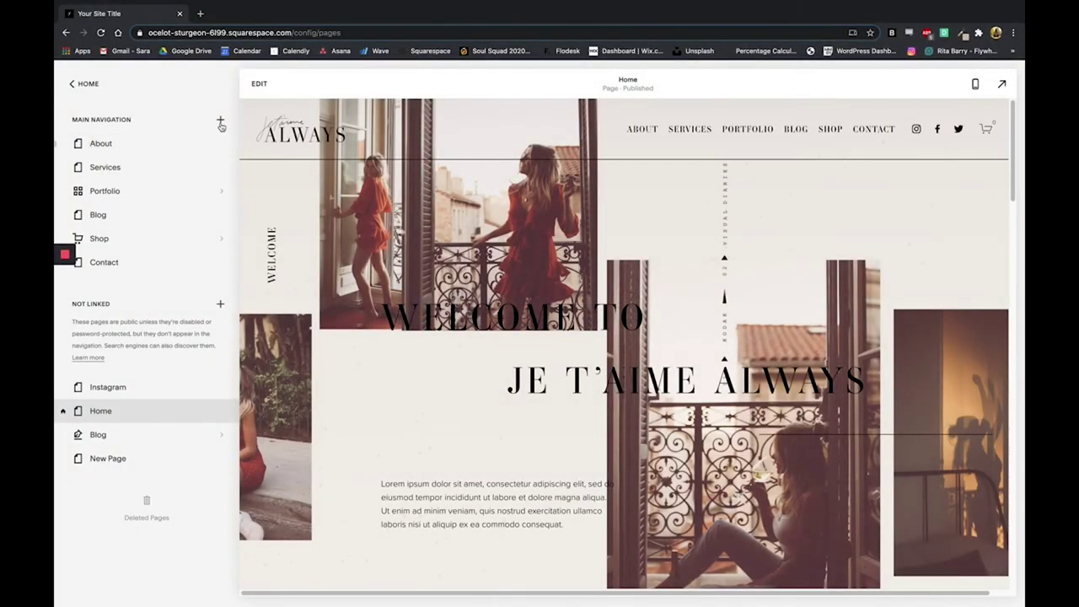
pyautogui.click(220, 122)
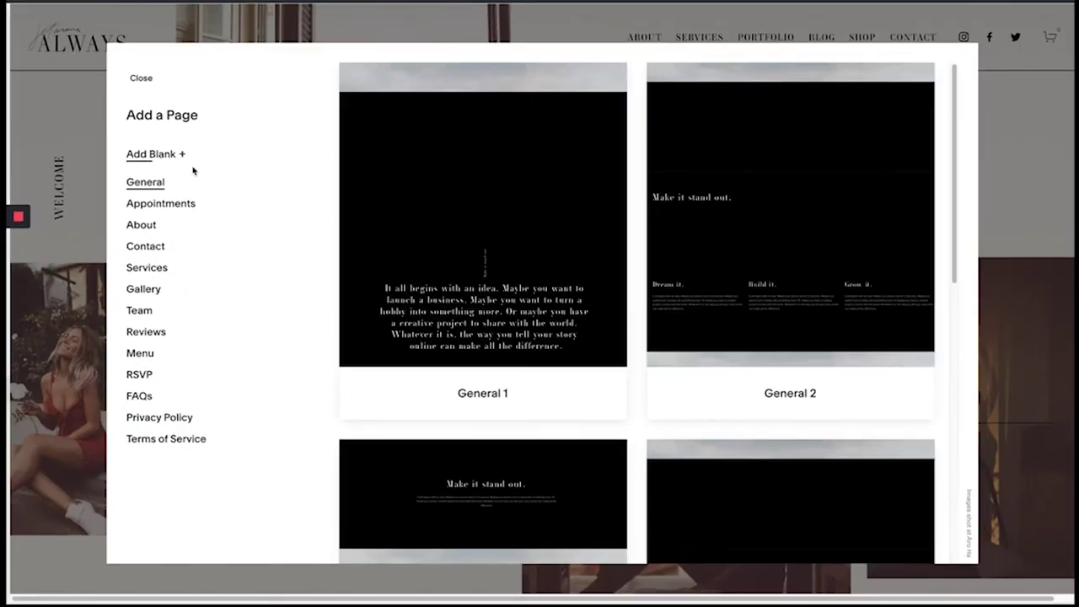
pyautogui.scroll(-5, 619, 273)
pyautogui.scroll(-3, 615, 273)
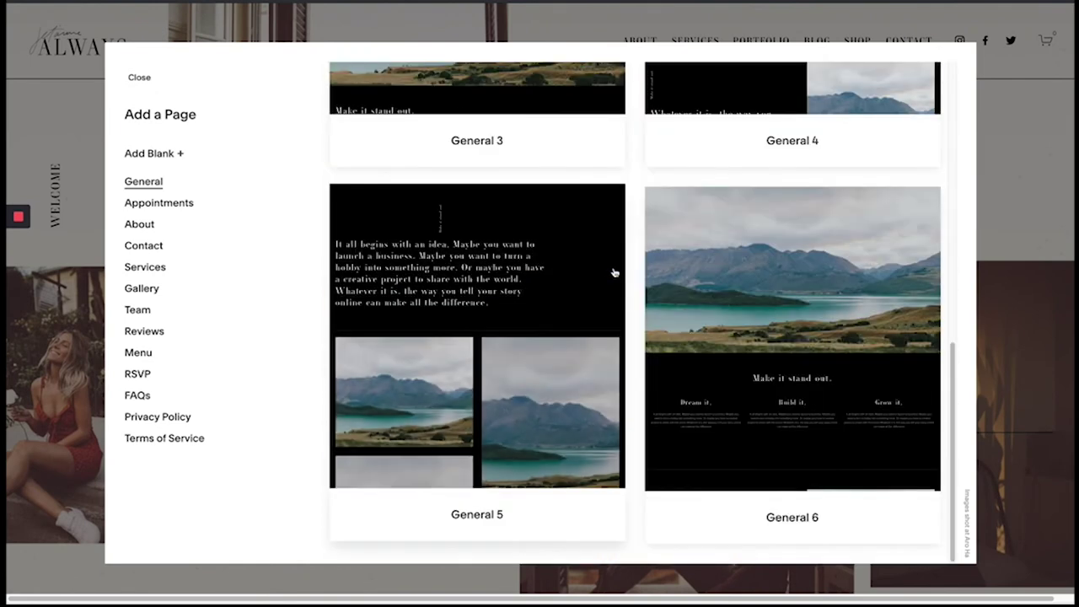
pyautogui.scroll(12, 615, 272)
pyautogui.click(133, 78)
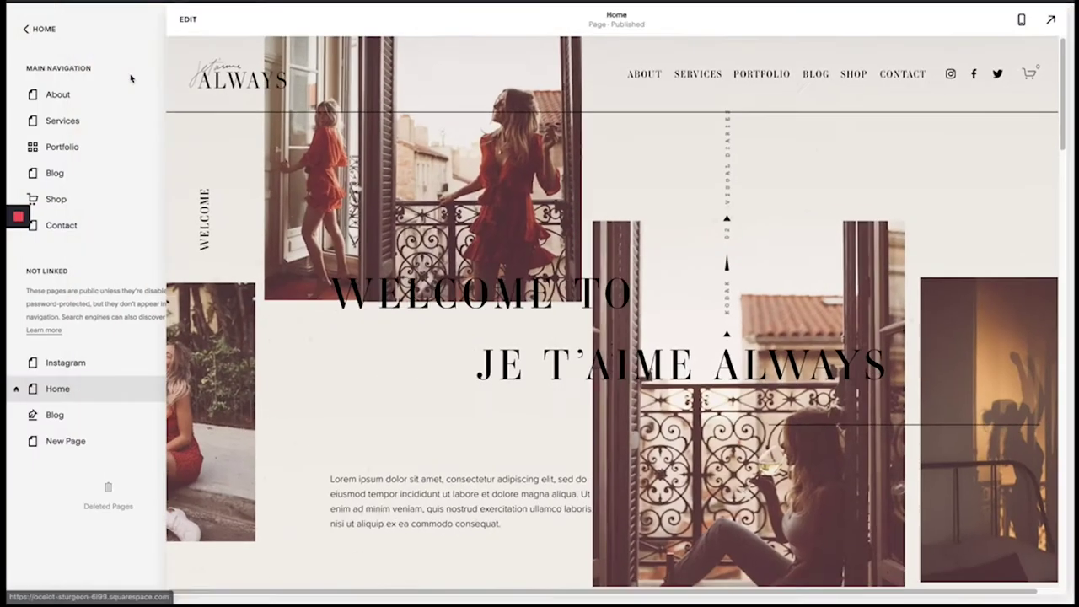
# - Add a blank page and a folder to the main navigation, keeping their default names
pyautogui.click(189, 70)
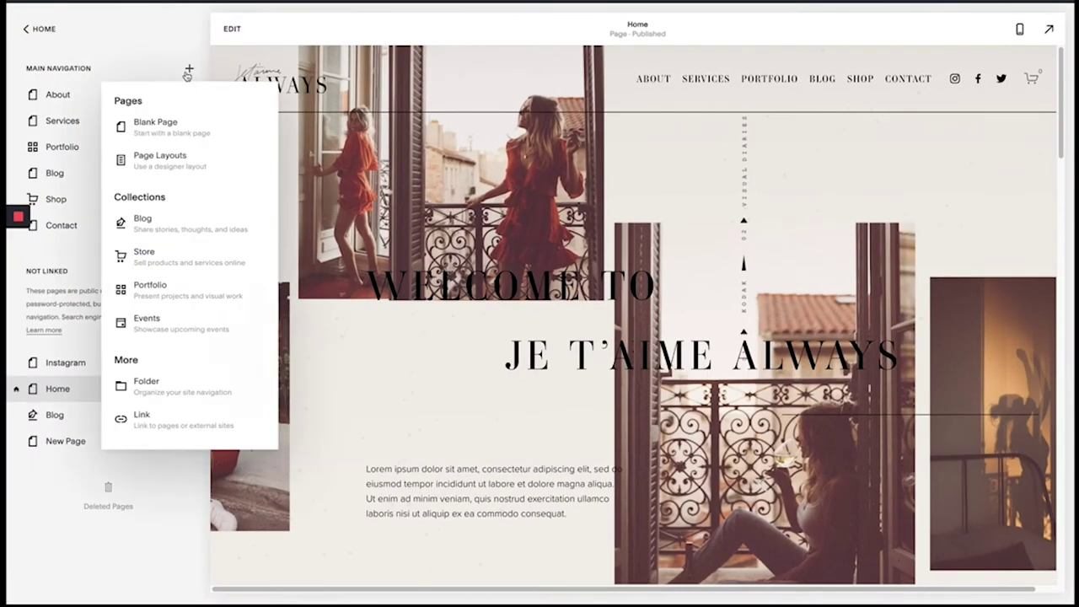
pyautogui.click(186, 123)
pyautogui.click(190, 70)
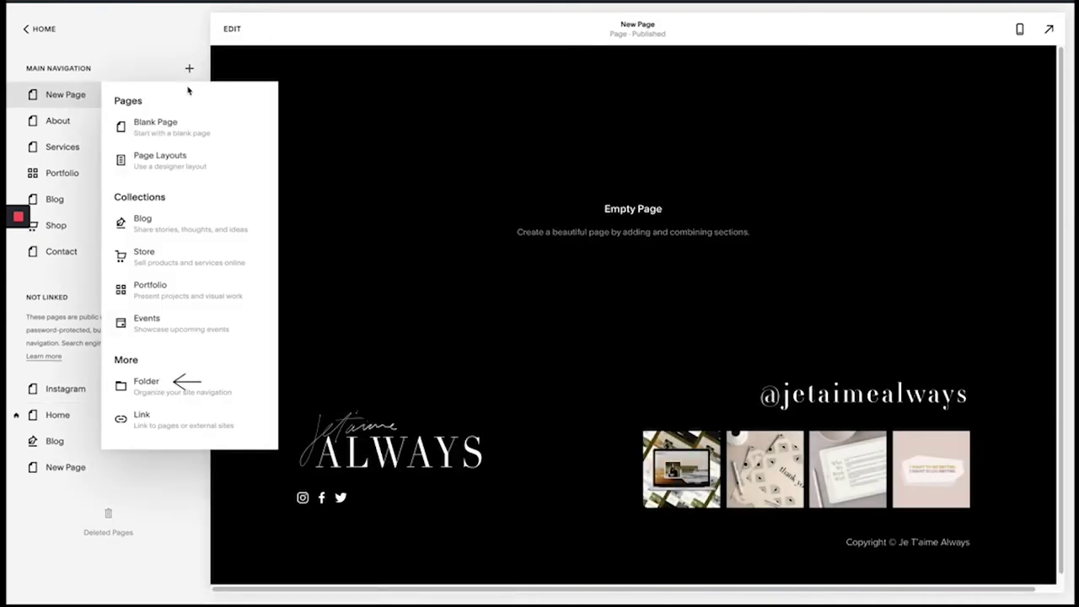
pyautogui.click(174, 389)
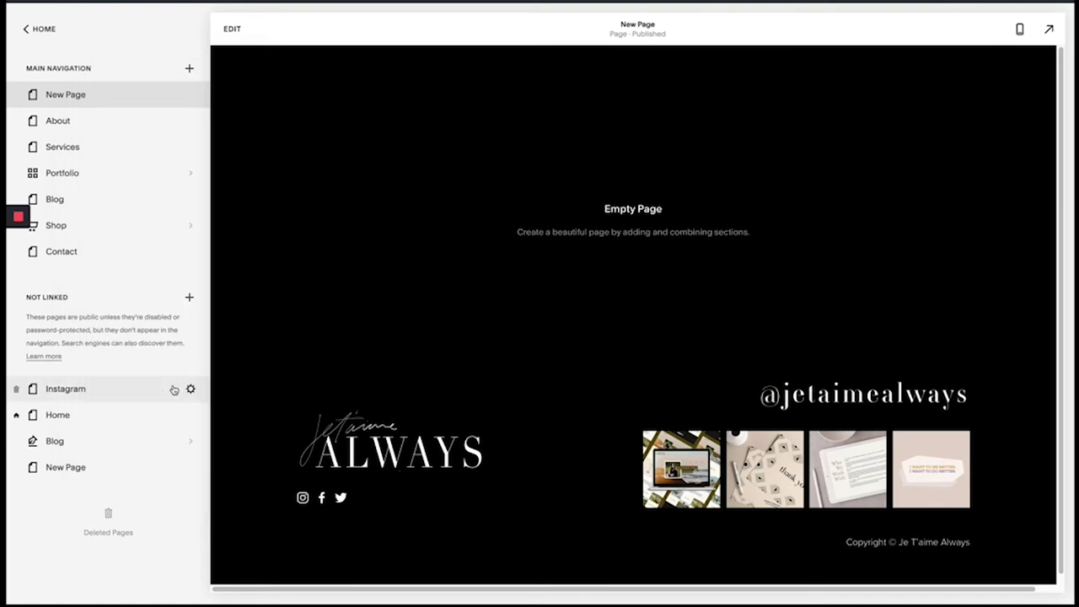
pyautogui.press('Return')
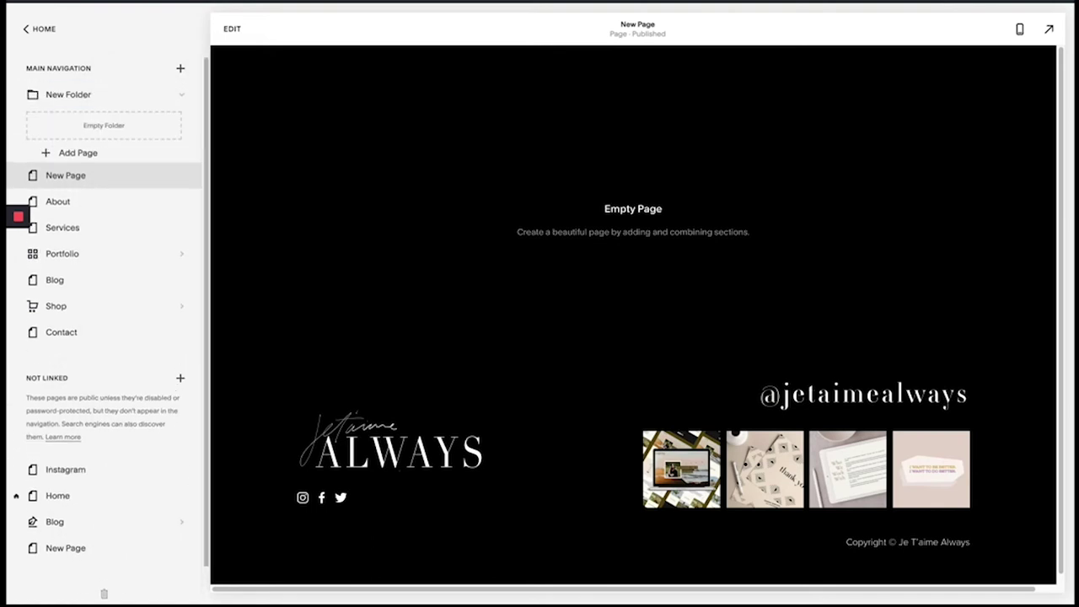
# - Move the new blank page into the new folder and check the folder in the Home page's header navigation
pyautogui.moveTo(128, 183); pyautogui.dragTo(142, 132)
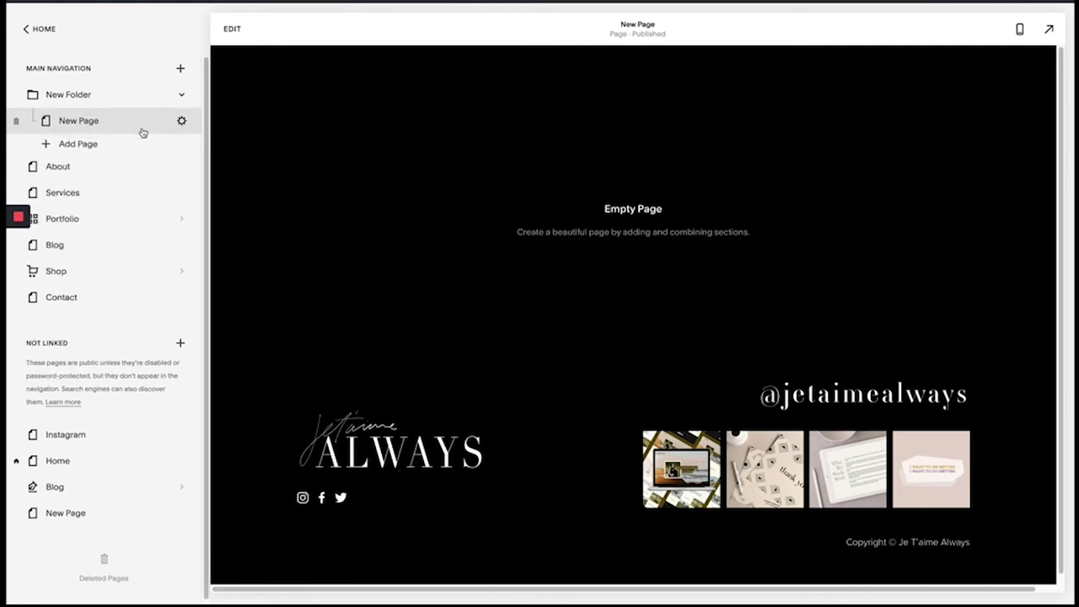
pyautogui.click(140, 462)
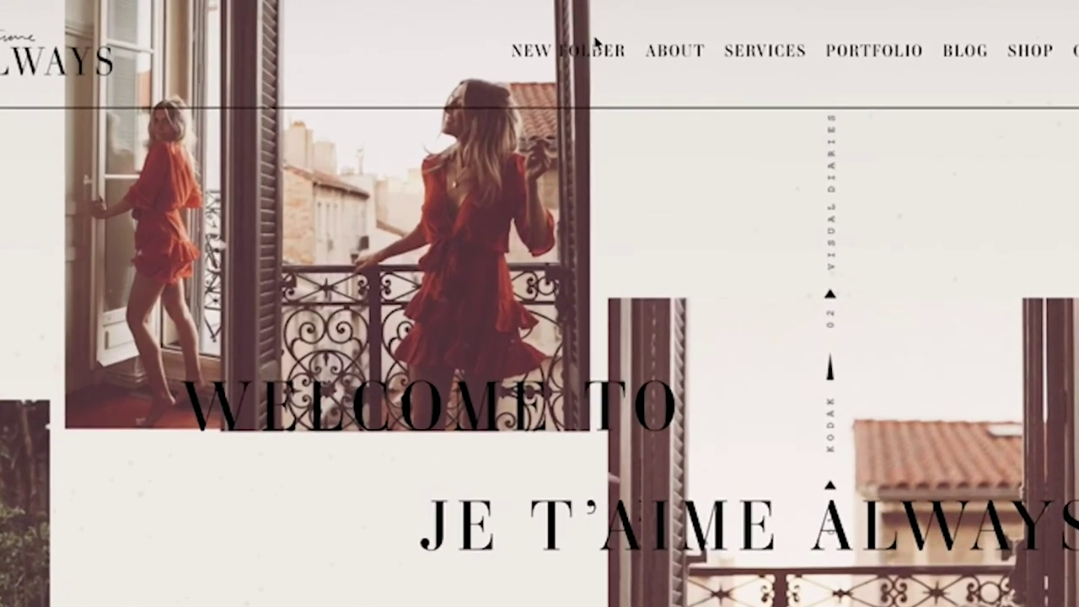
pyautogui.moveTo(608, 54)
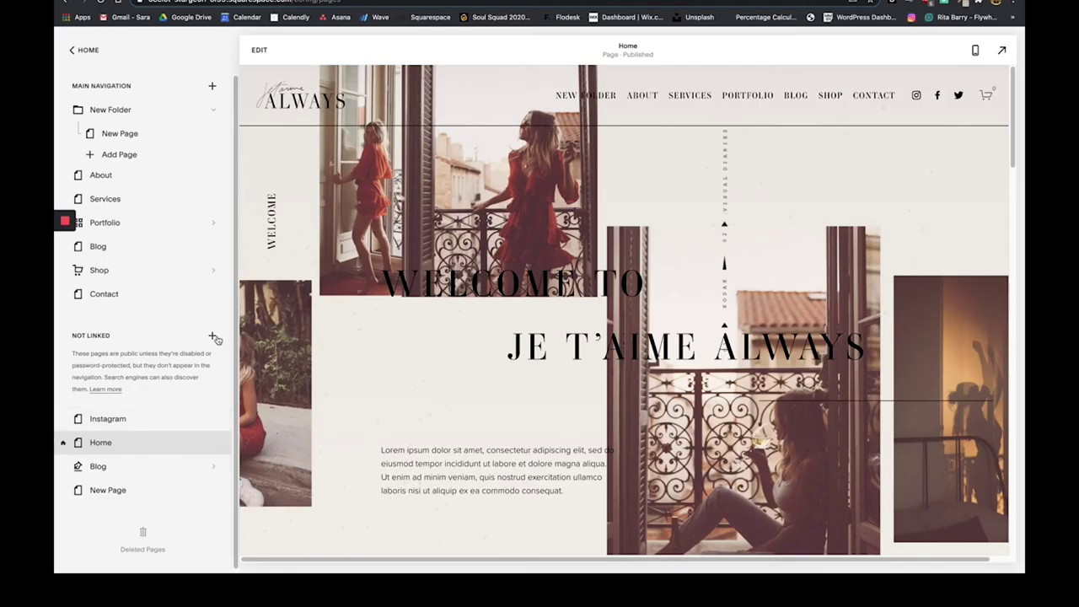
# - Add a blank page named "Hidden Page" to the Not Linked section
pyautogui.click(213, 337)
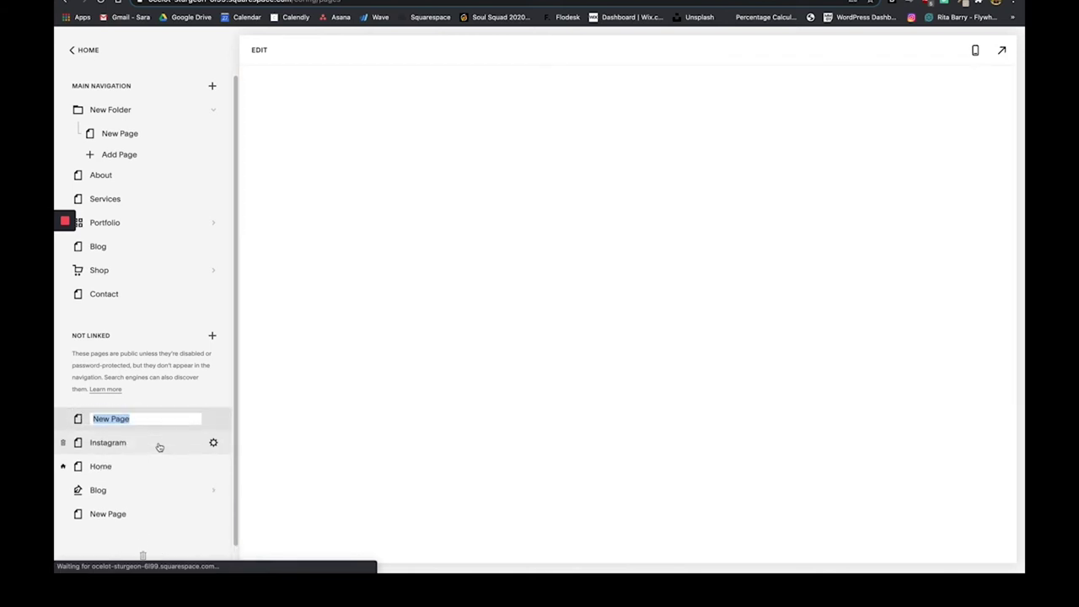
pyautogui.write('Hidden Page')
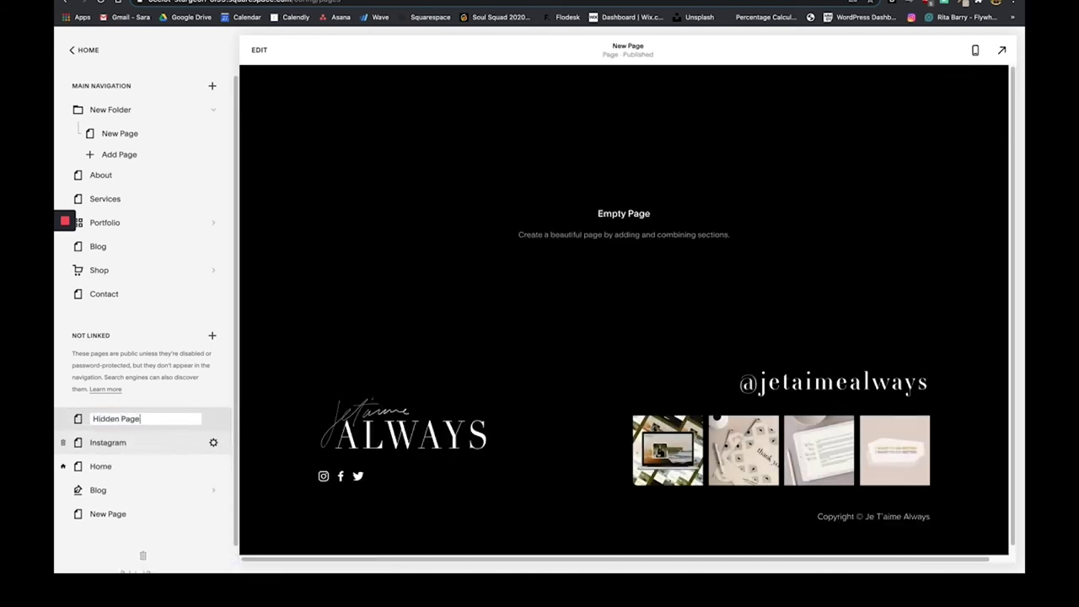
pyautogui.press('Return')
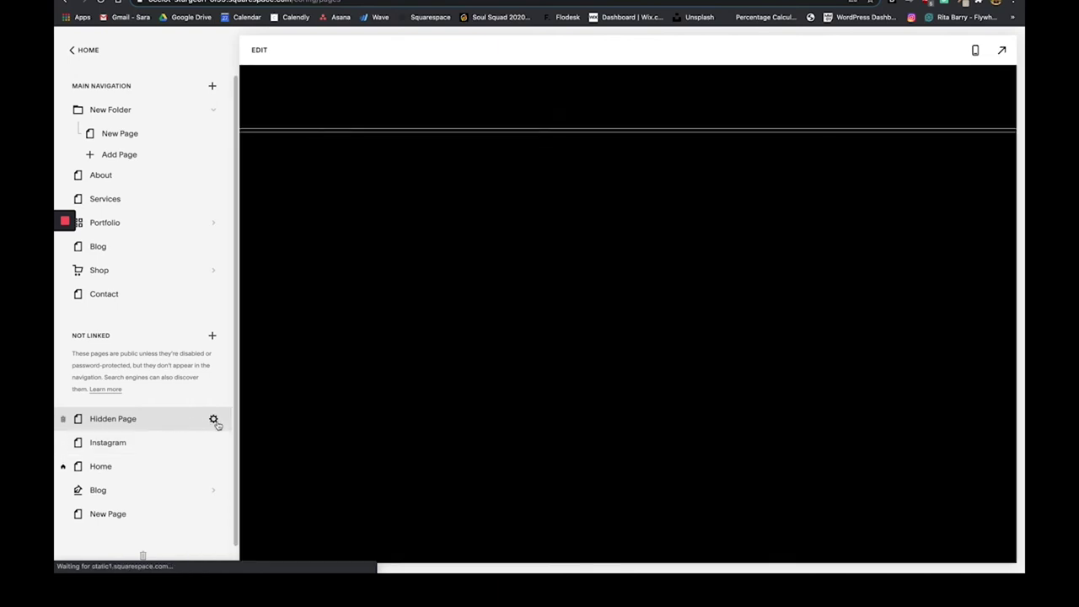
# - Review the General, SEO and Social Image settings of Hidden Page
pyautogui.click(214, 419)
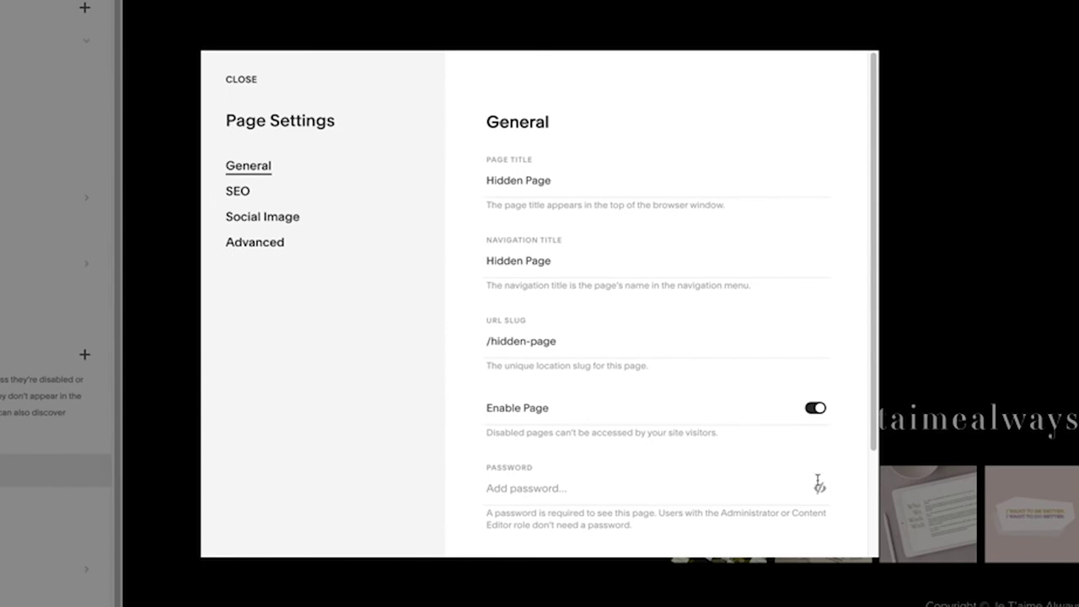
pyautogui.scroll(-1, 824, 248)
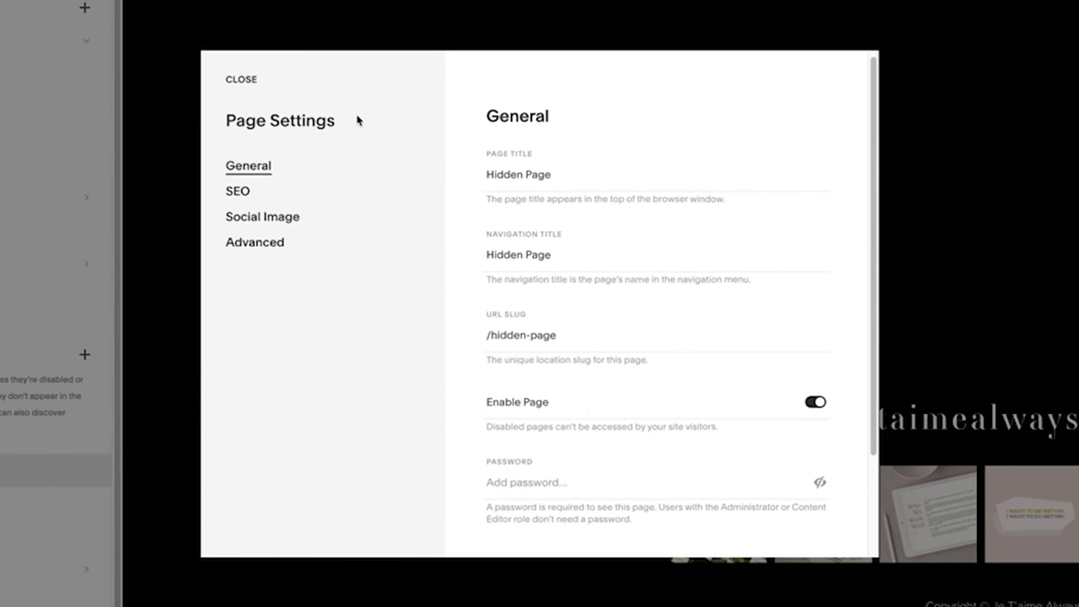
pyautogui.click(240, 193)
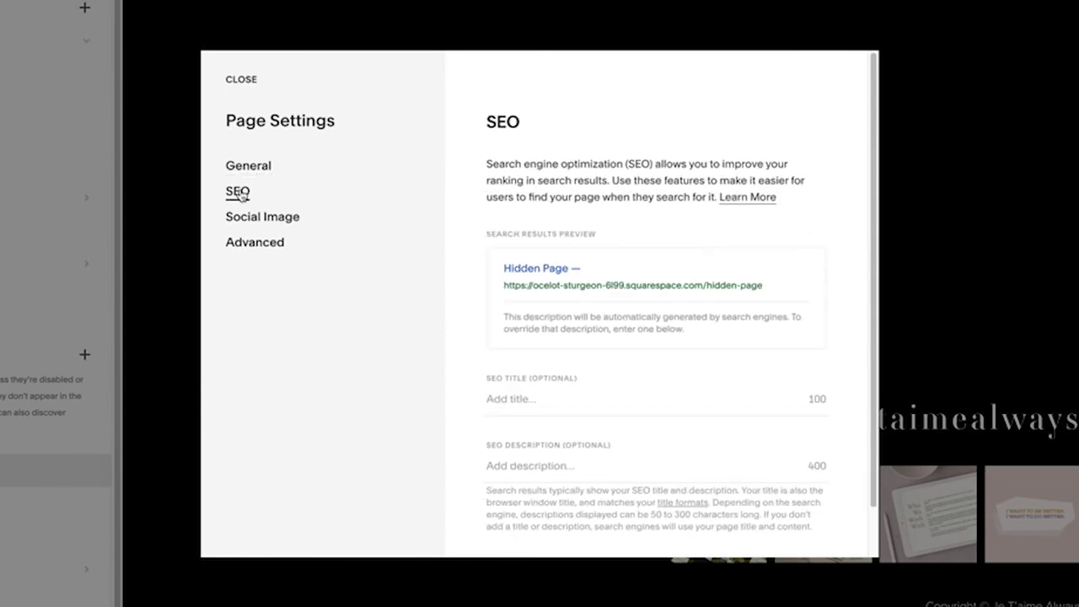
pyautogui.click(299, 226)
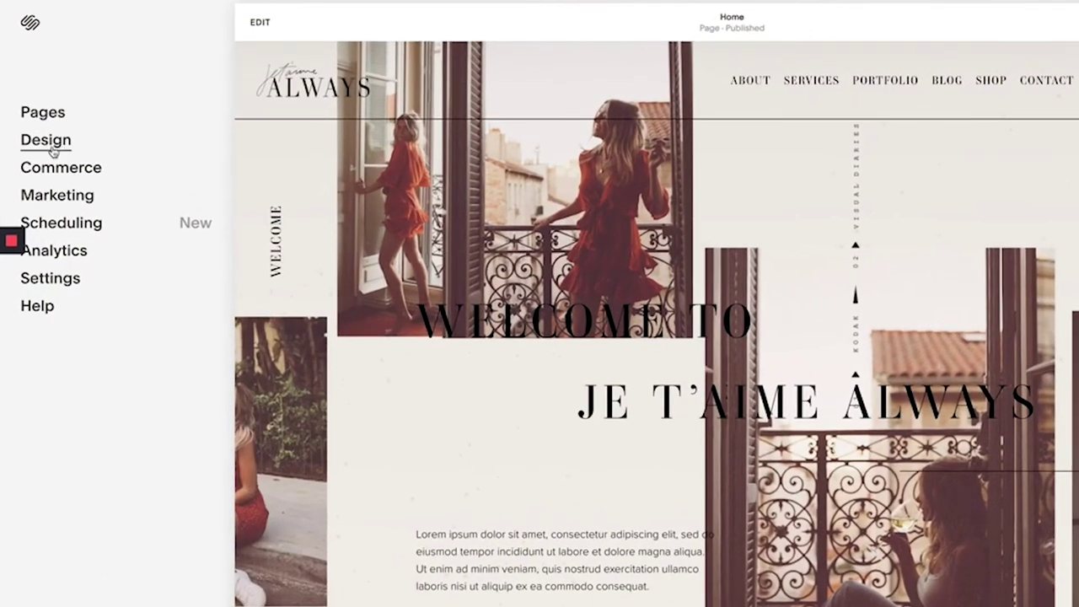
# - Open the site-wide heading styles in the design settings of the Orpheus font pack
pyautogui.click(67, 149)
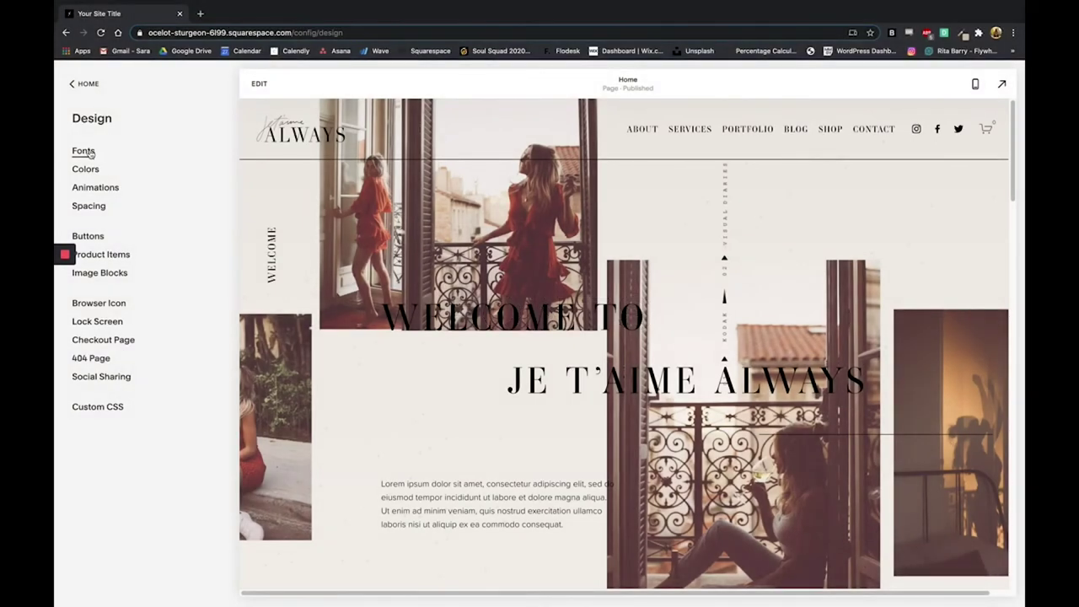
pyautogui.click(89, 154)
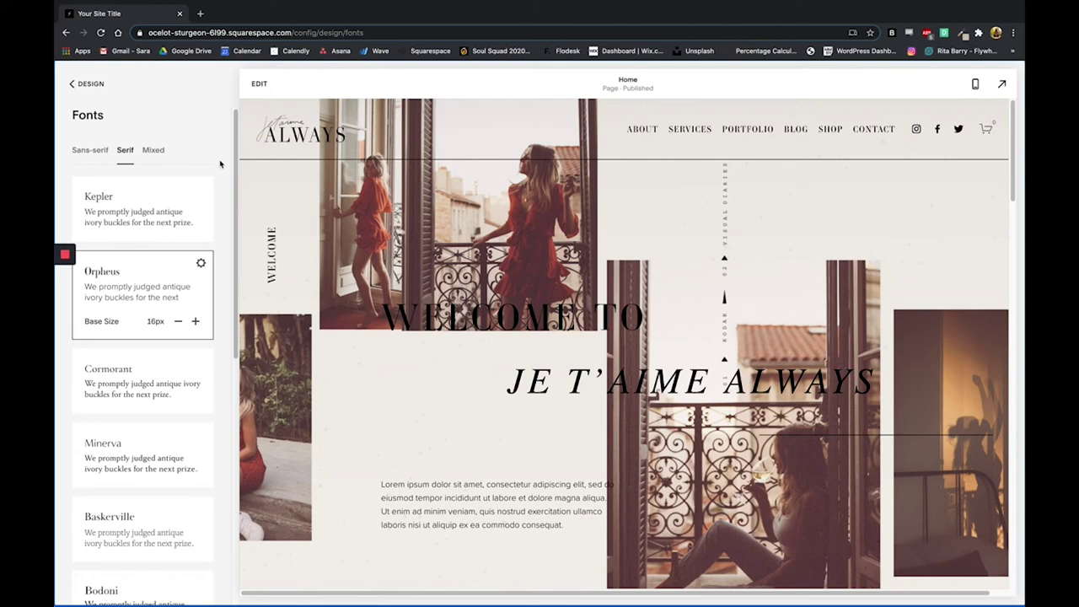
pyautogui.click(202, 266)
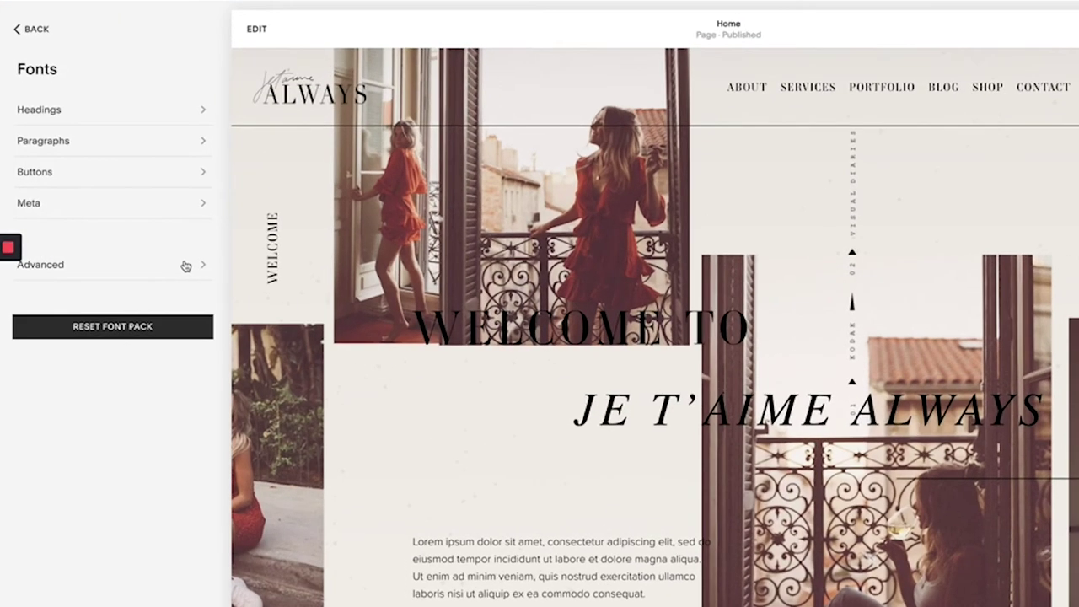
pyautogui.click(202, 123)
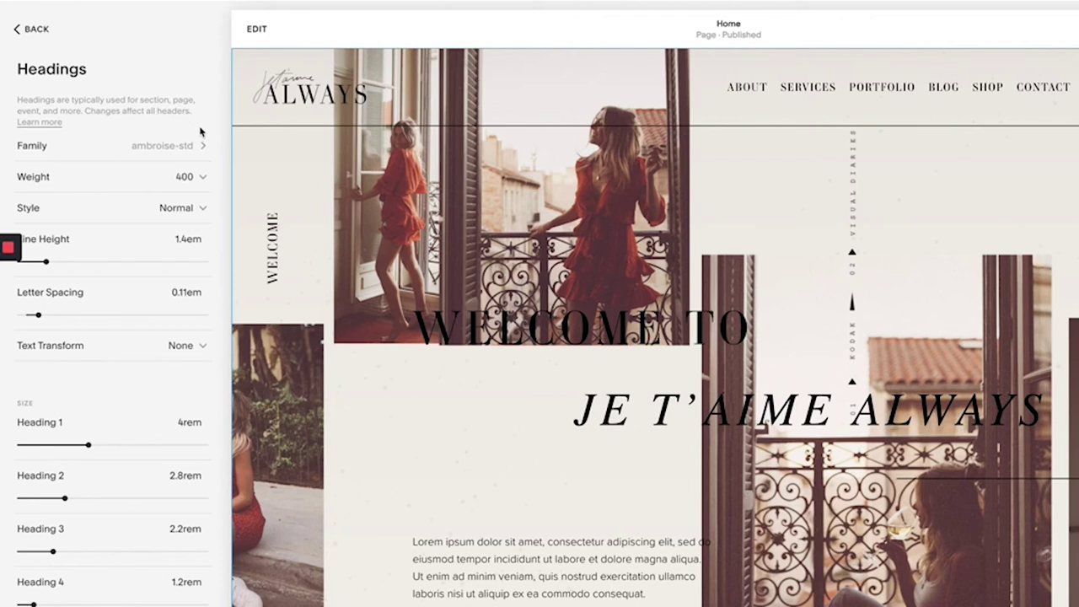
# - Browse the full list of font families available for headings and return to the heading settings
pyautogui.click(197, 148)
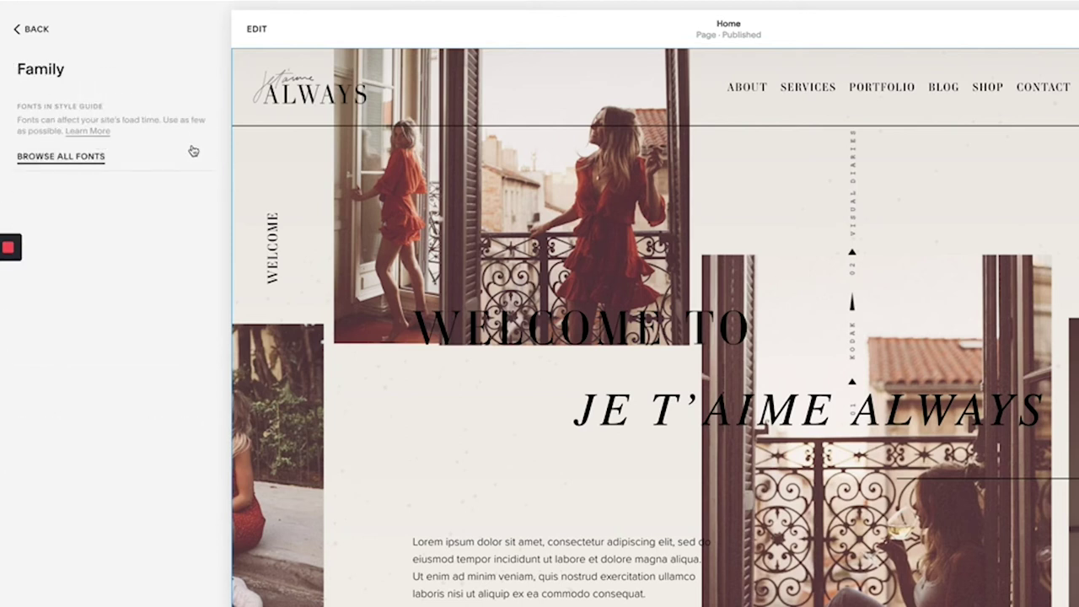
pyautogui.click(95, 157)
pyautogui.scroll(-10, 199, 463)
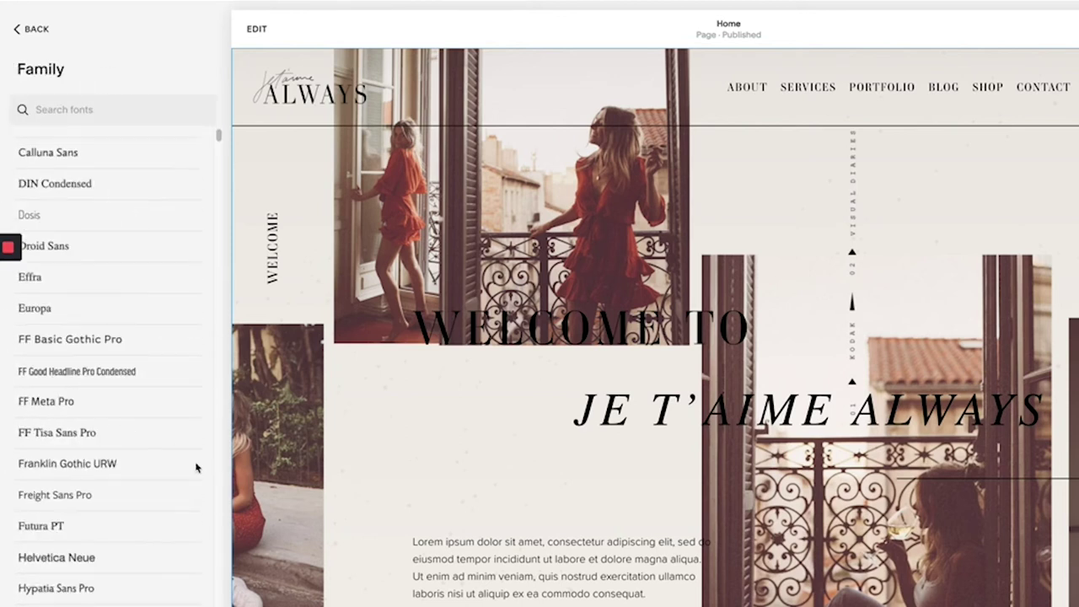
pyautogui.click(31, 29)
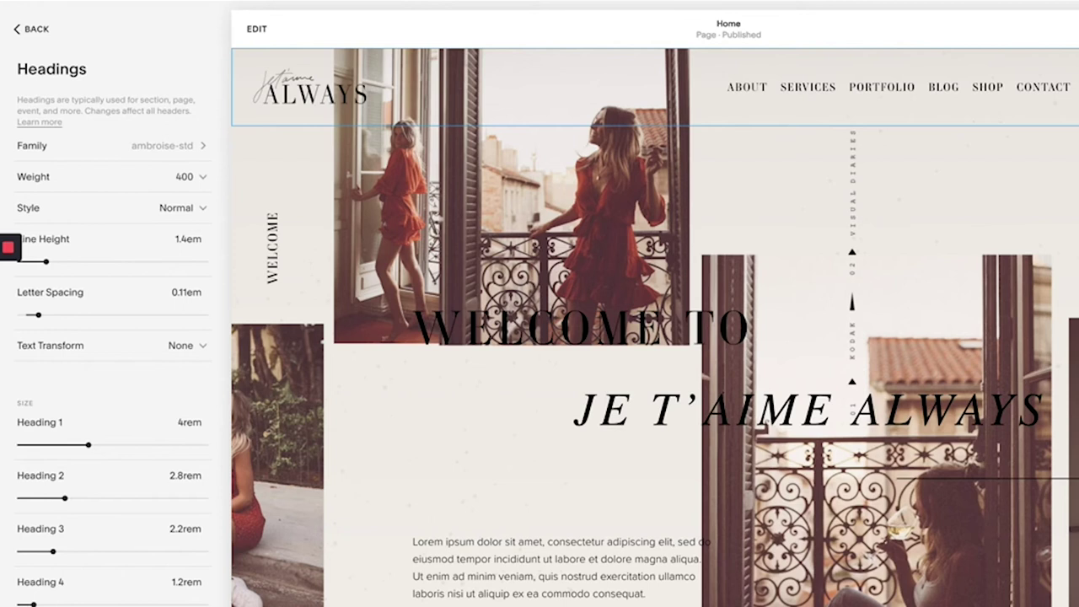
# - Try a heading line height of 1.6em and a Heading 2 size of 2.4rem, and discard the changes
pyautogui.moveTo(46, 262)
pyautogui.mouseDown()
pyautogui.moveTo(123, 261)
pyautogui.moveTo(49, 262)
pyautogui.mouseUp()
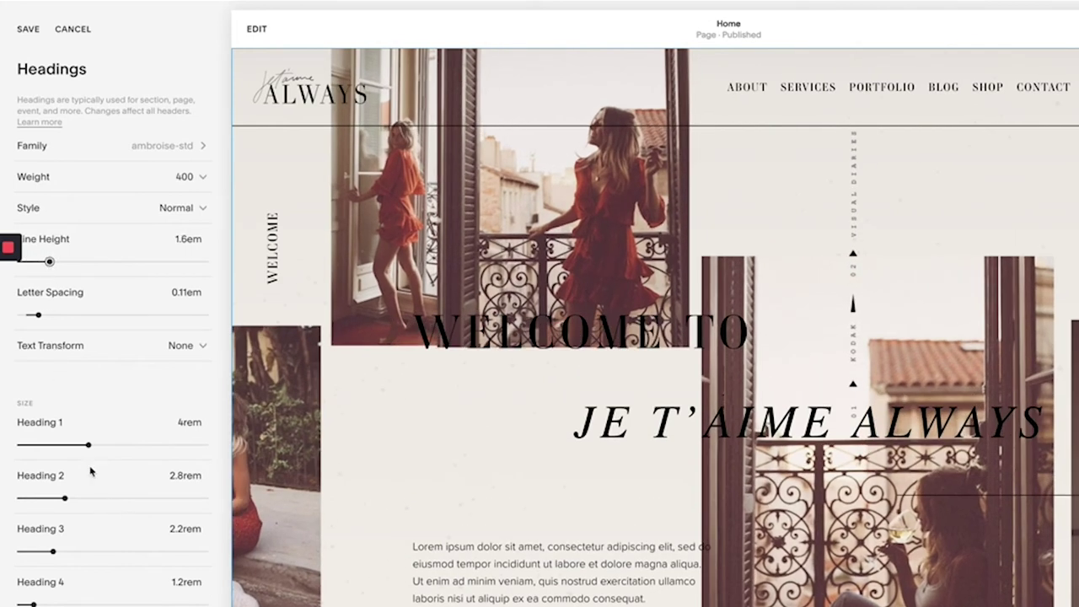
pyautogui.moveTo(88, 445)
pyautogui.mouseDown()
pyautogui.moveTo(133, 444)
pyautogui.moveTo(89, 444)
pyautogui.mouseUp()
pyautogui.moveTo(65, 499)
pyautogui.mouseDown()
pyautogui.moveTo(26, 498)
pyautogui.moveTo(58, 499)
pyautogui.mouseUp()
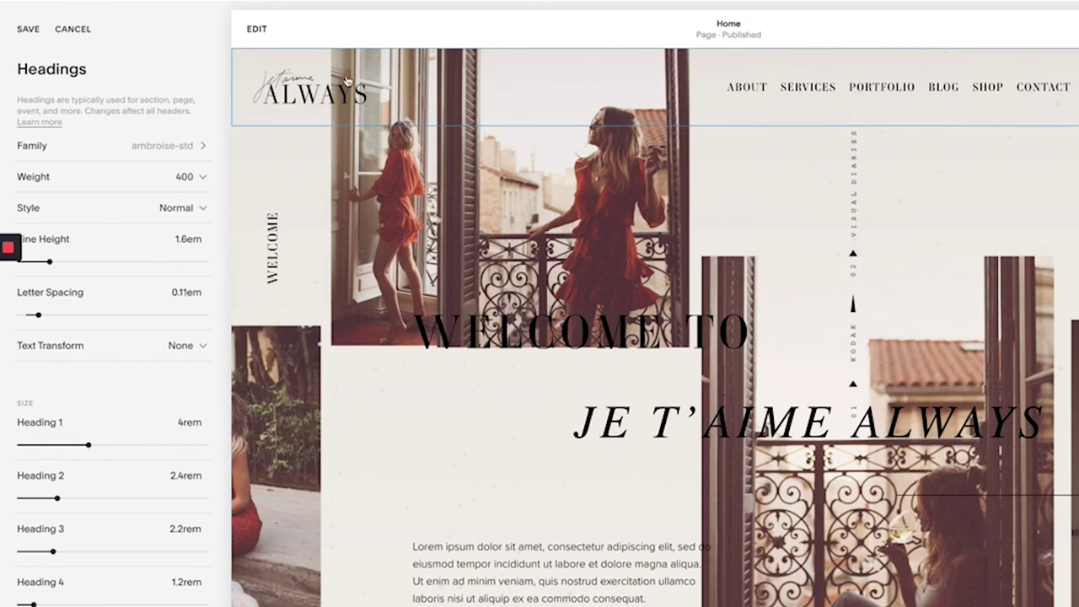
pyautogui.click(88, 29)
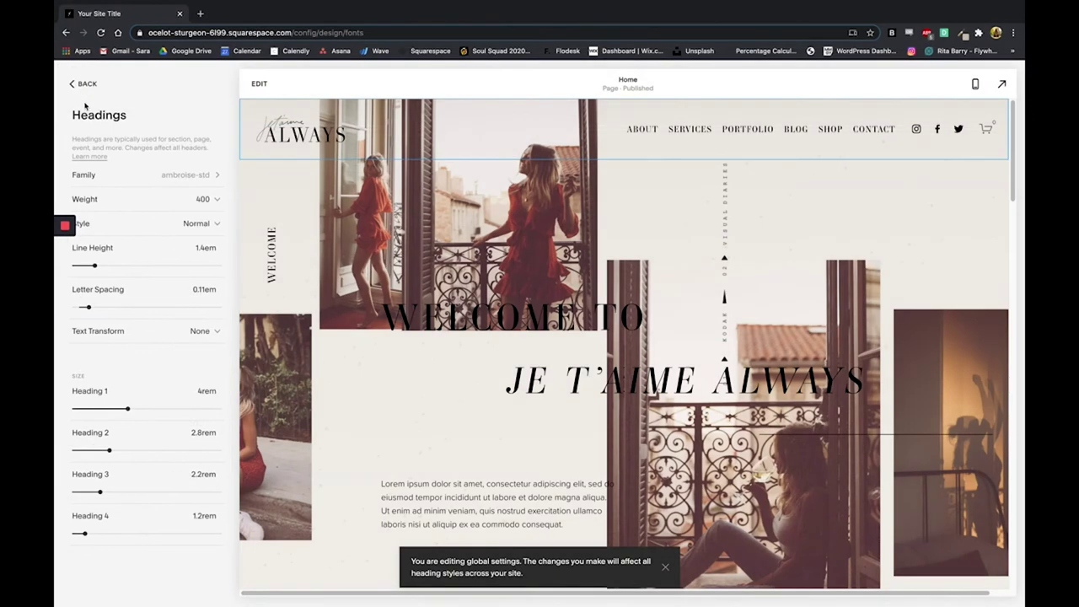
# - Leave the heading settings and view the advanced font settings
pyautogui.click(84, 86)
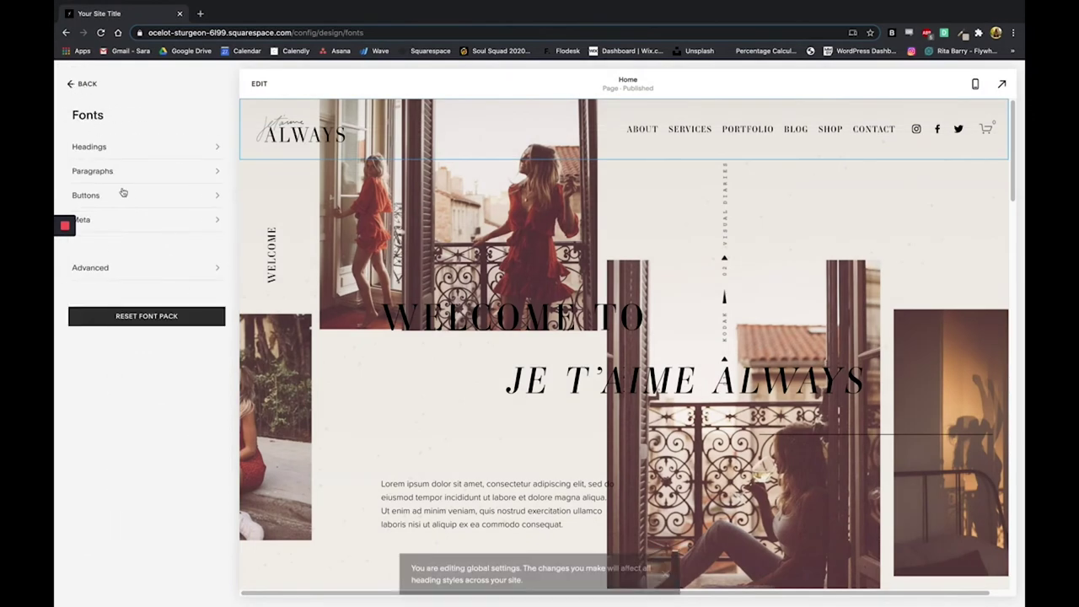
pyautogui.click(140, 275)
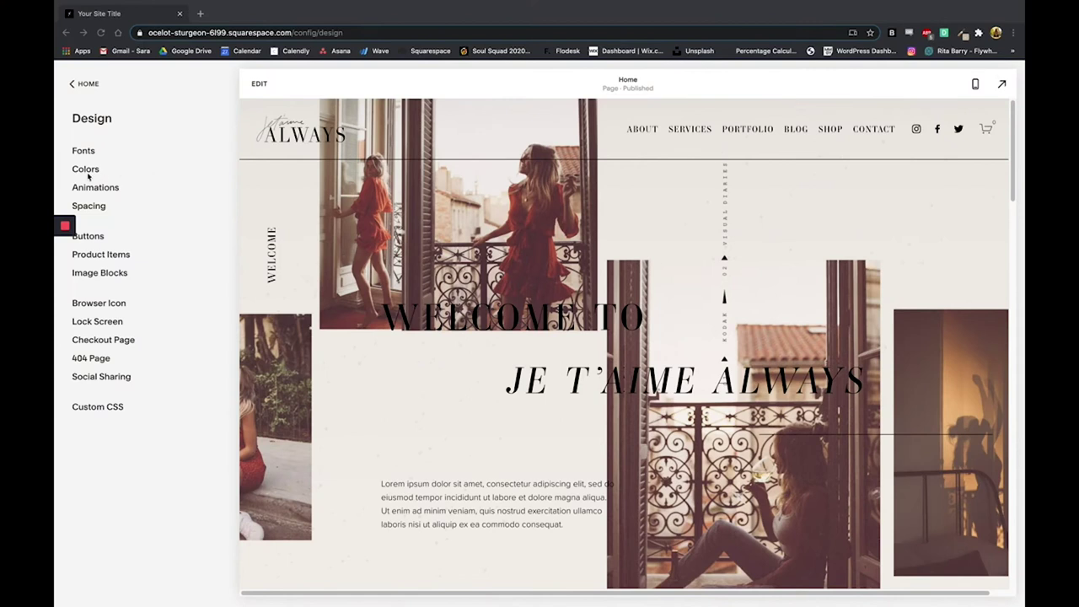
# - Open the site-wide color palette for editing in the design settings
pyautogui.click(88, 175)
pyautogui.click(86, 170)
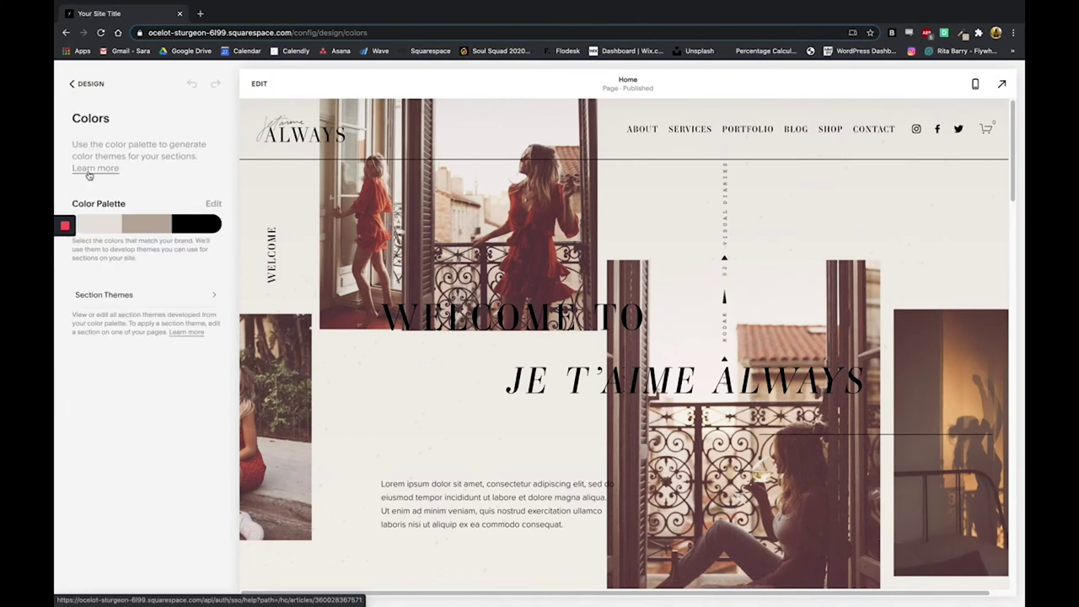
pyautogui.click(215, 205)
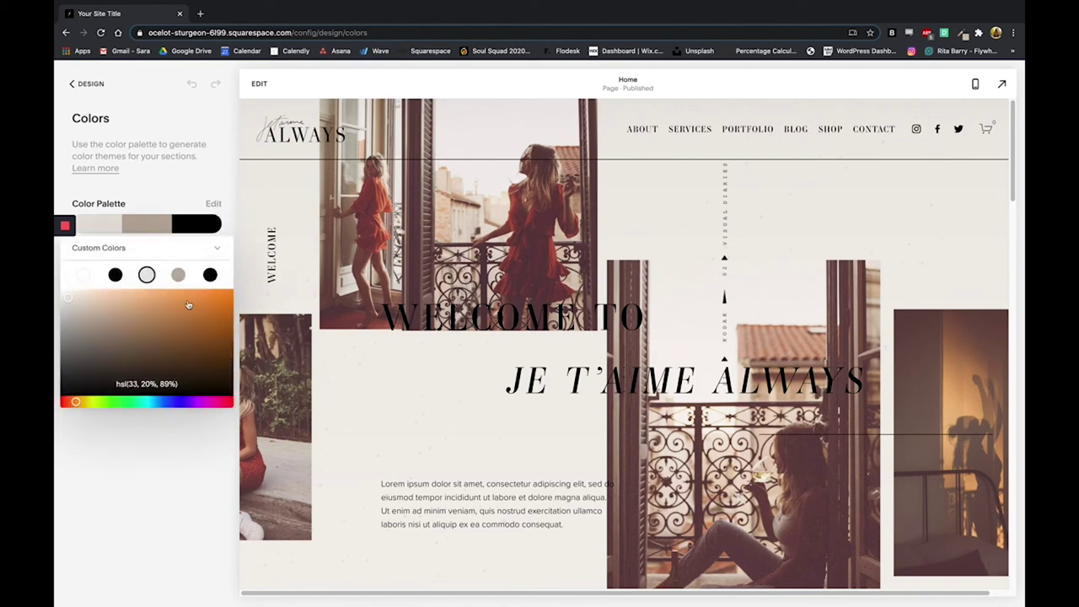
# - Set the fourth custom color of the palette to #FFFFFF
pyautogui.click(114, 275)
pyautogui.click(178, 275)
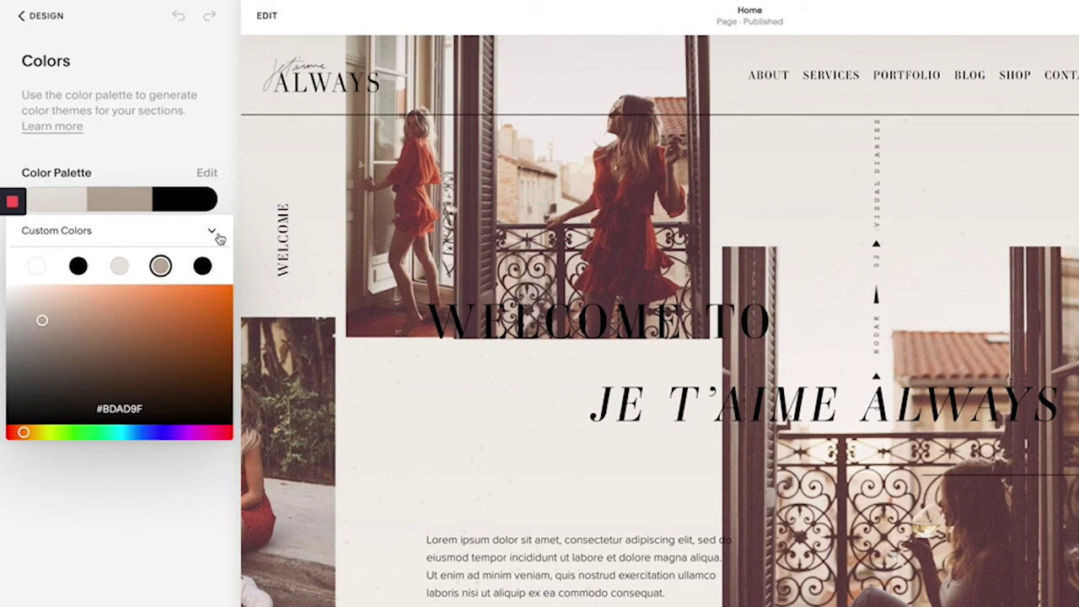
pyautogui.click(218, 236)
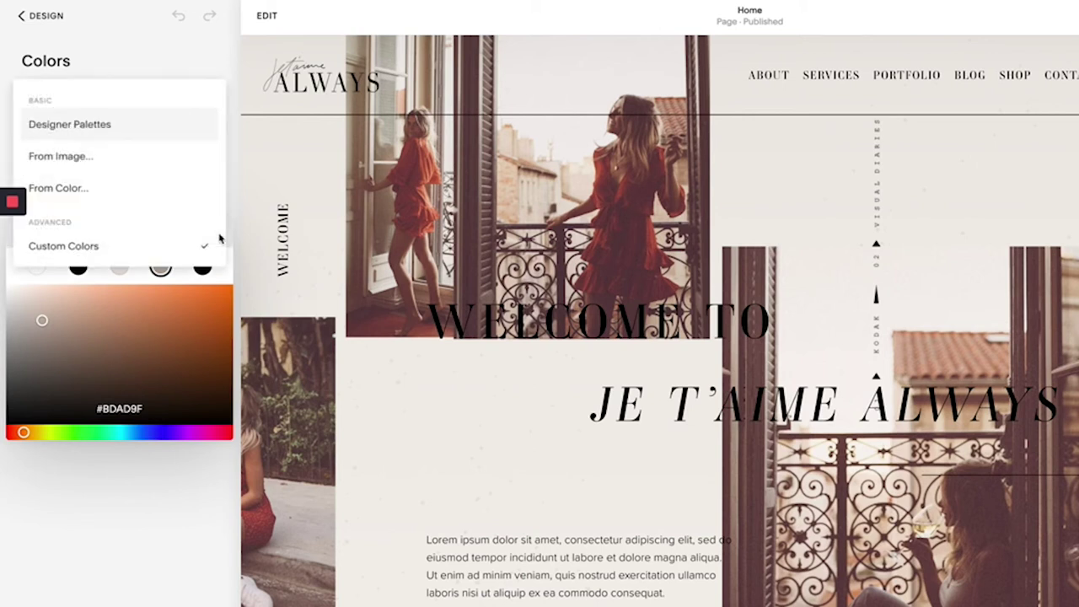
pyautogui.click(174, 246)
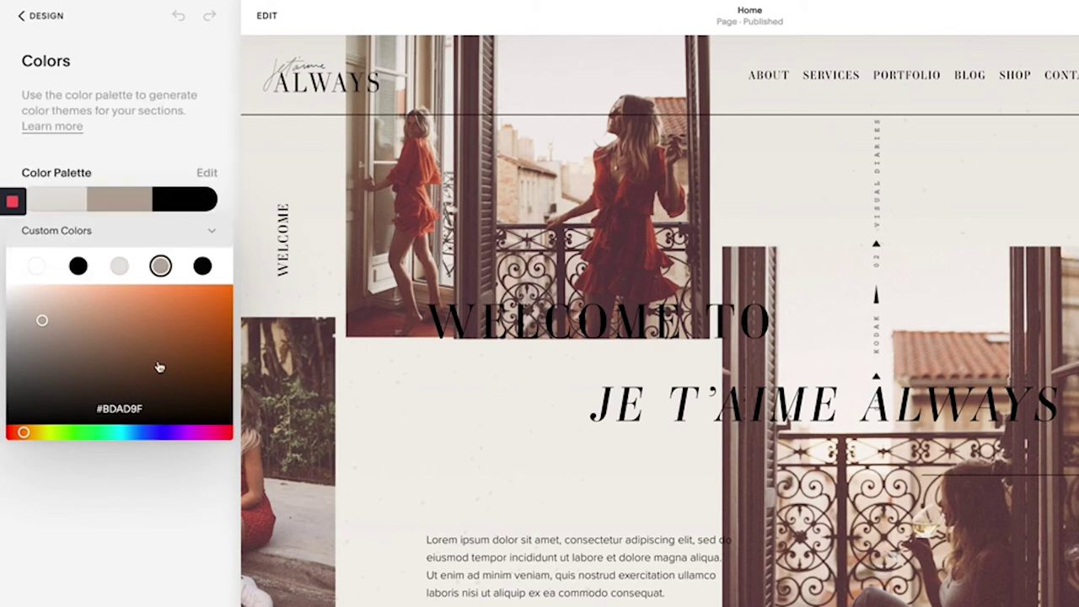
pyautogui.moveTo(144, 411); pyautogui.dragTo(102, 412)
pyautogui.write('ffffff')
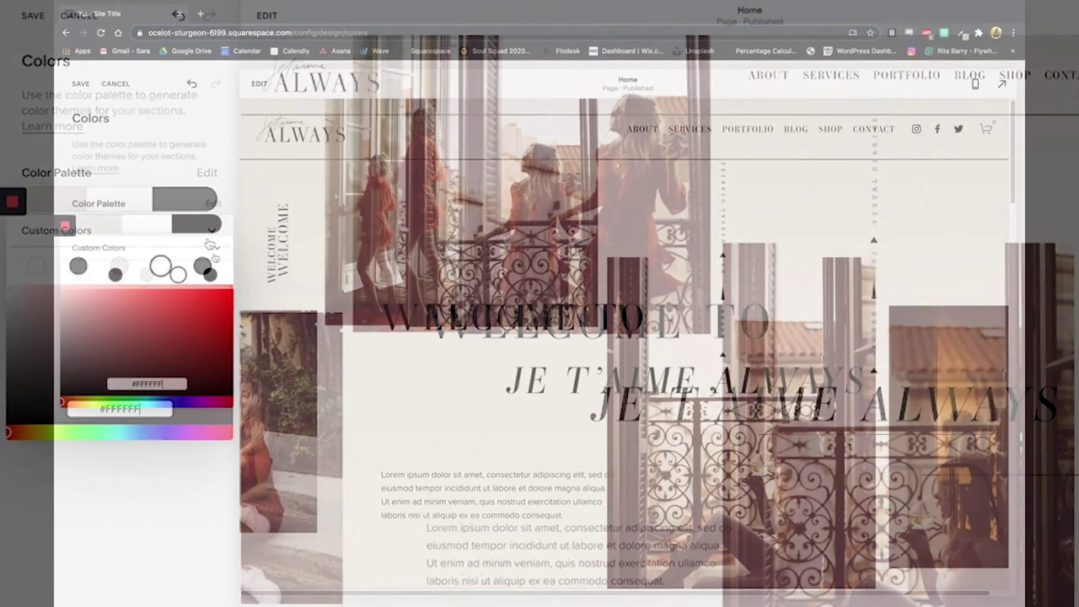
# - Try generating the color palette from an uploaded image, and discard all palette changes
pyautogui.click(212, 230)
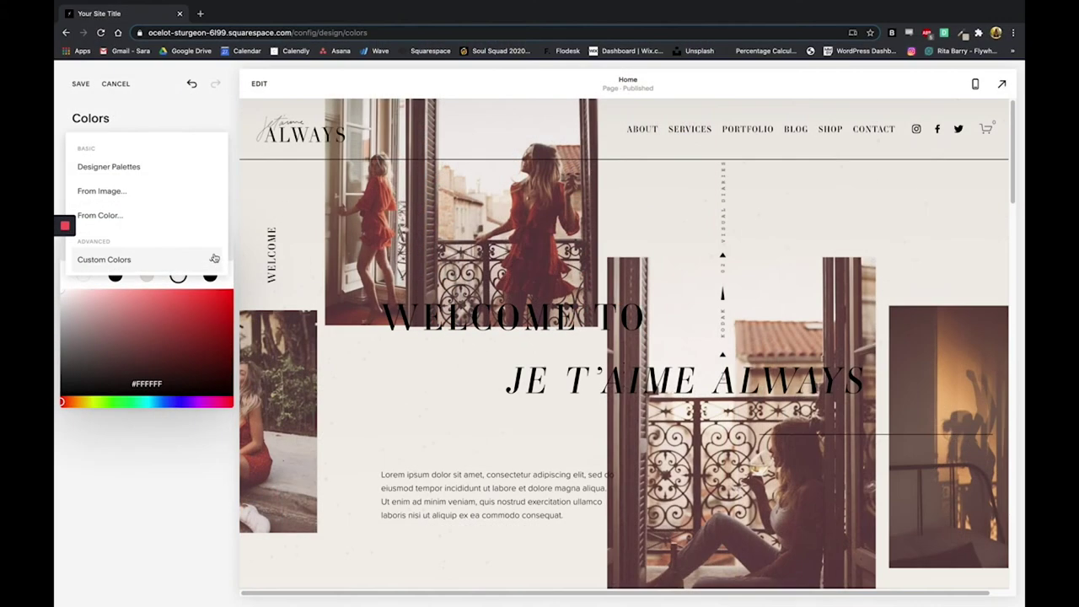
pyautogui.click(101, 191)
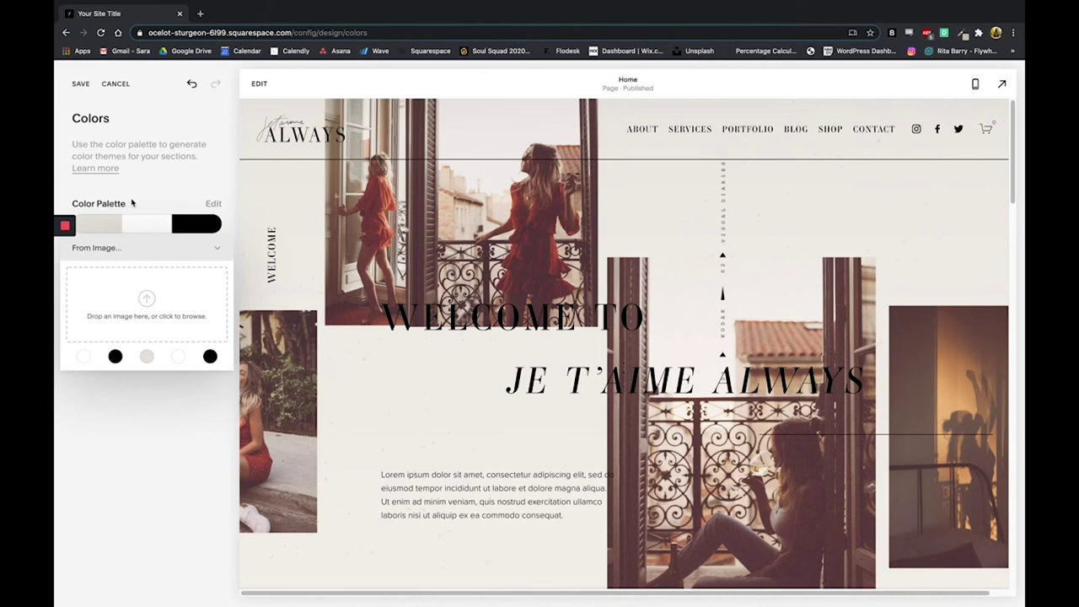
pyautogui.moveTo(861, 475); pyautogui.dragTo(168, 346)
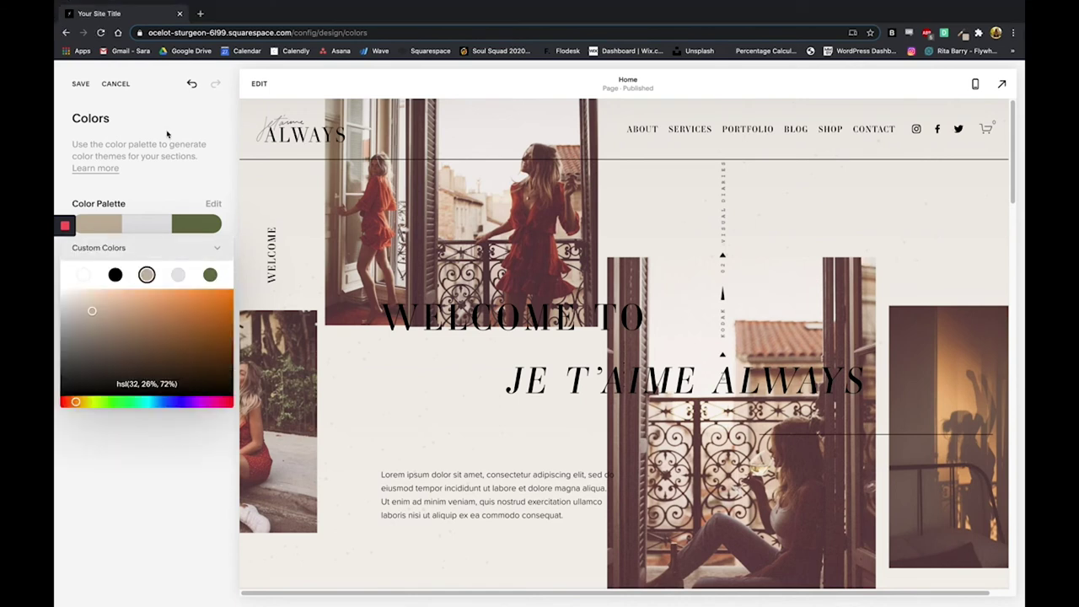
pyautogui.click(167, 133)
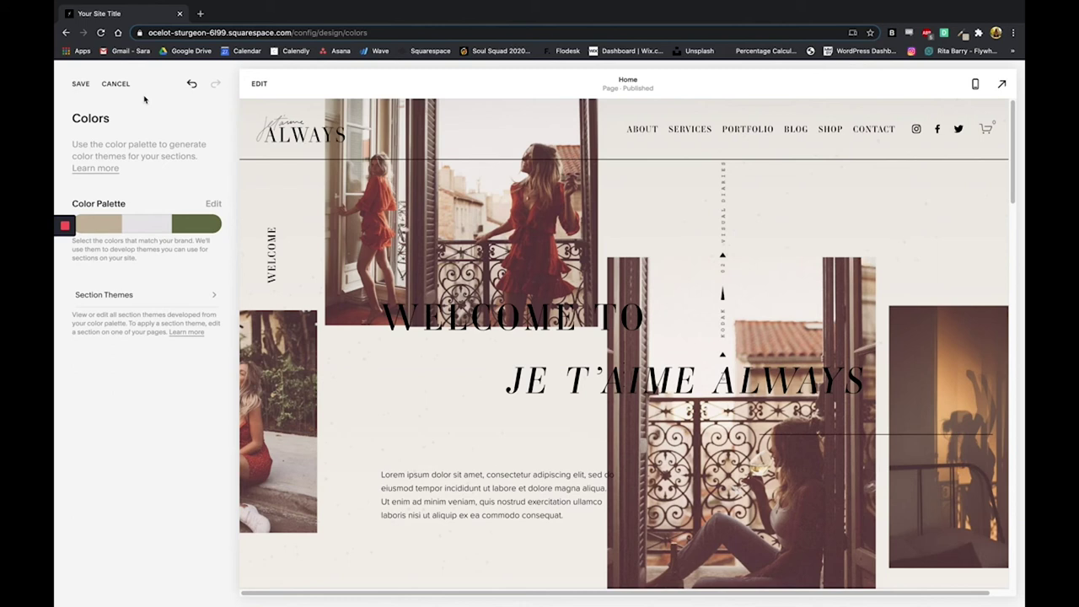
pyautogui.click(145, 301)
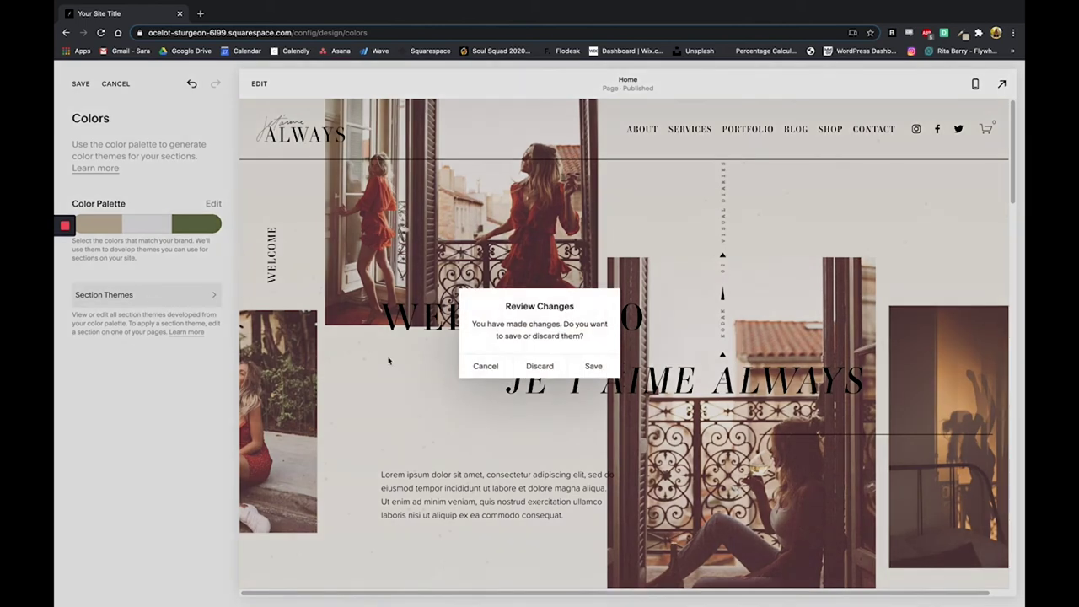
pyautogui.click(526, 371)
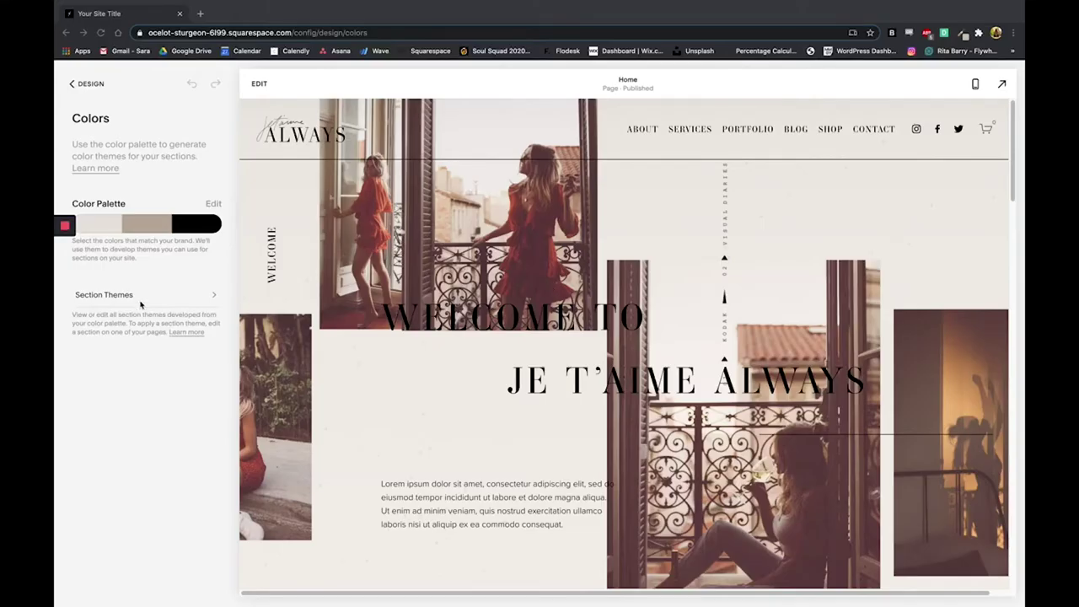
# - Open the White Minimal section theme for editing and look through its individual element color settings
pyautogui.click(212, 299)
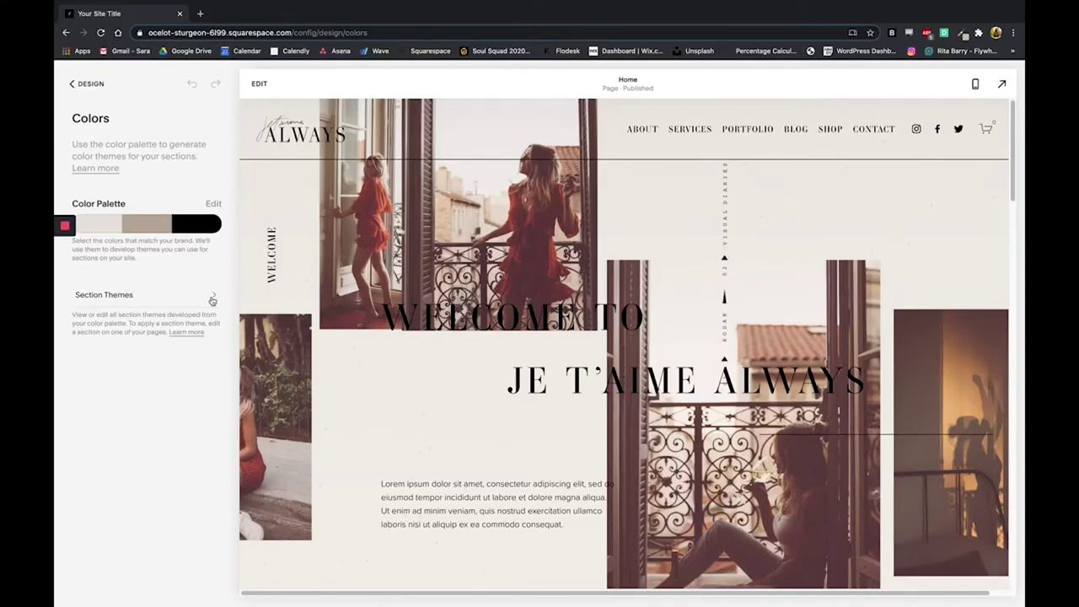
pyautogui.click(212, 300)
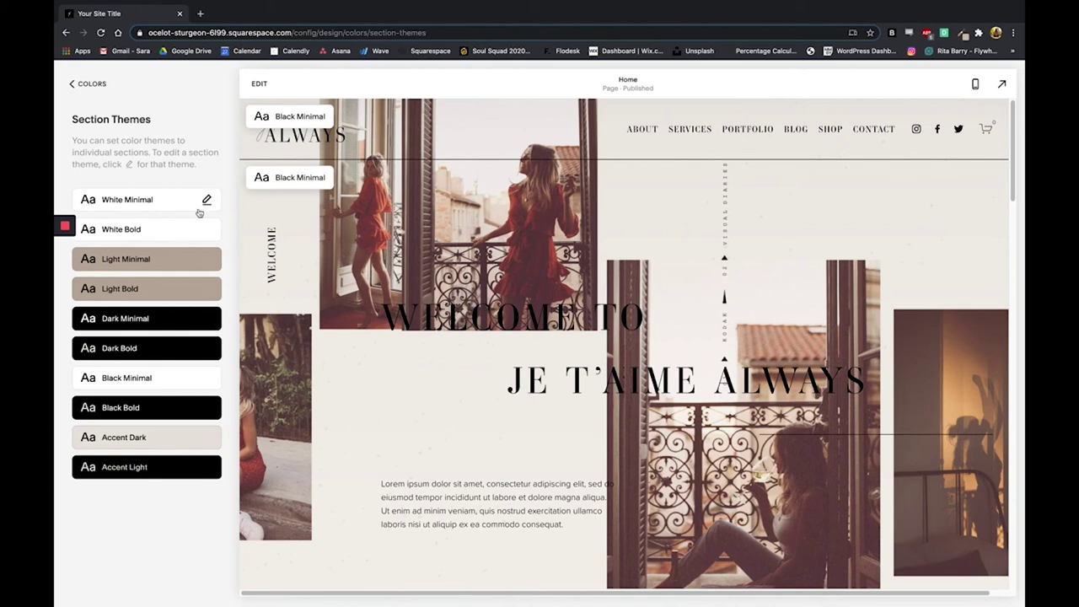
pyautogui.click(207, 201)
pyautogui.scroll(-8, 222, 207)
pyautogui.scroll(-20, 222, 208)
pyautogui.scroll(-20, 222, 208)
pyautogui.scroll(-20, 222, 208)
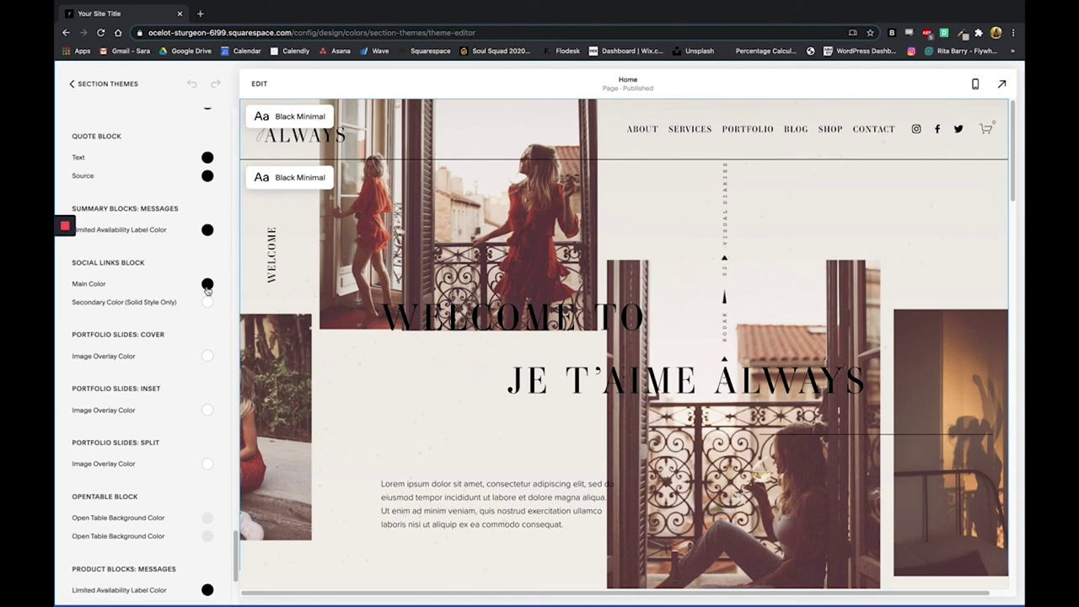
# - View the palette and custom color options for the Social Links Block main color, and return to the design settings
pyautogui.click(207, 284)
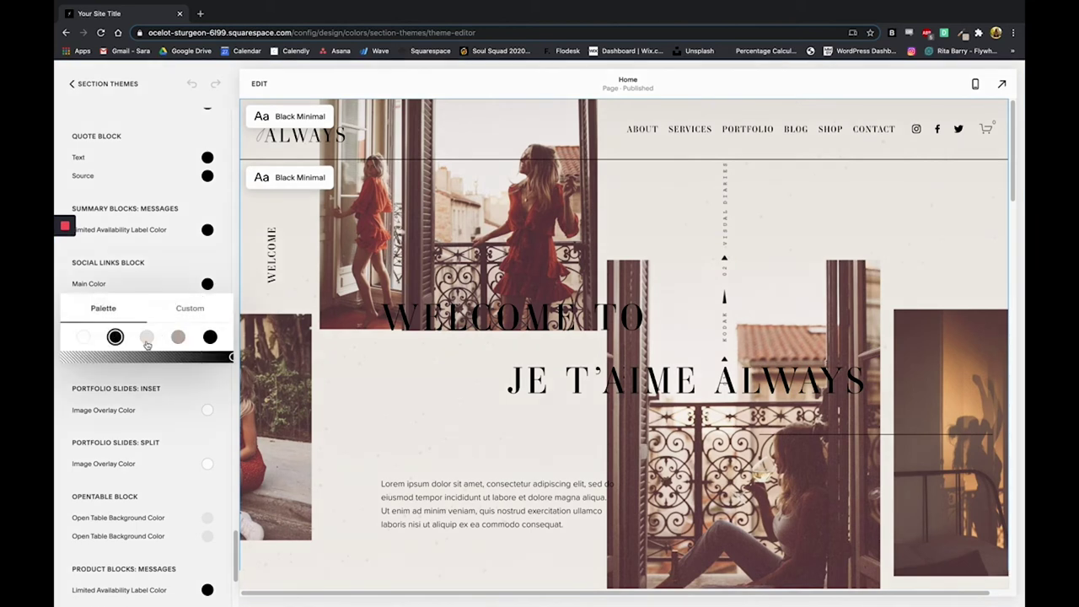
pyautogui.click(181, 315)
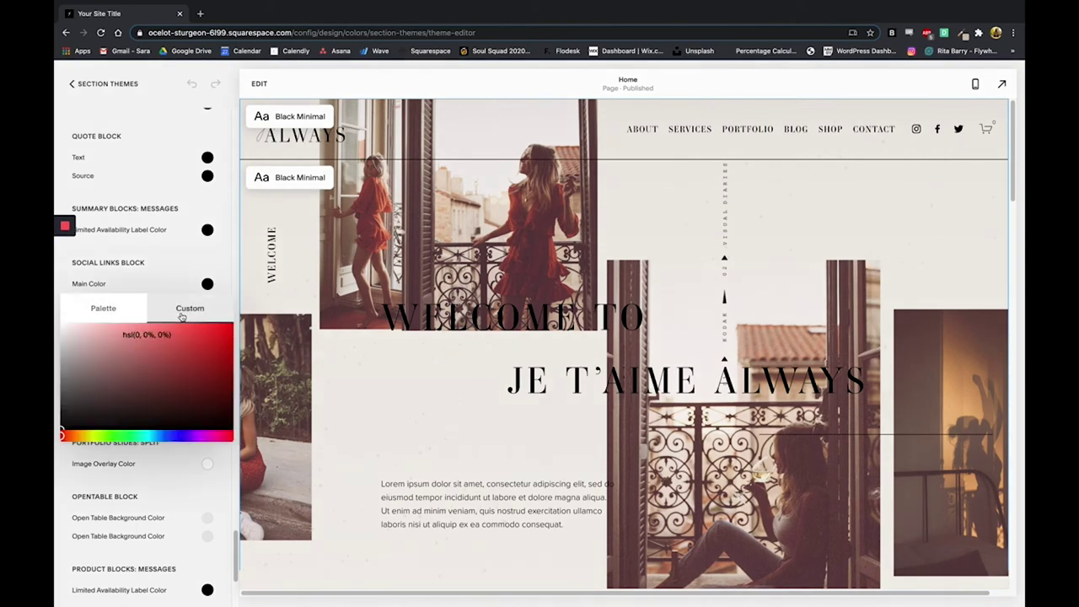
pyautogui.click(114, 84)
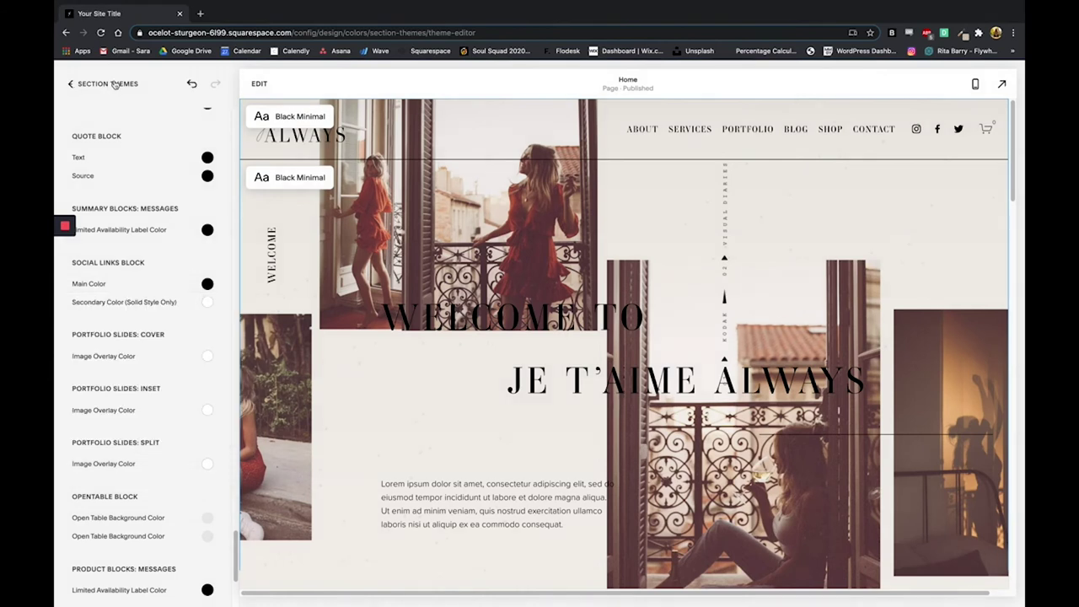
pyautogui.click(114, 84)
pyautogui.click(114, 85)
pyautogui.click(115, 86)
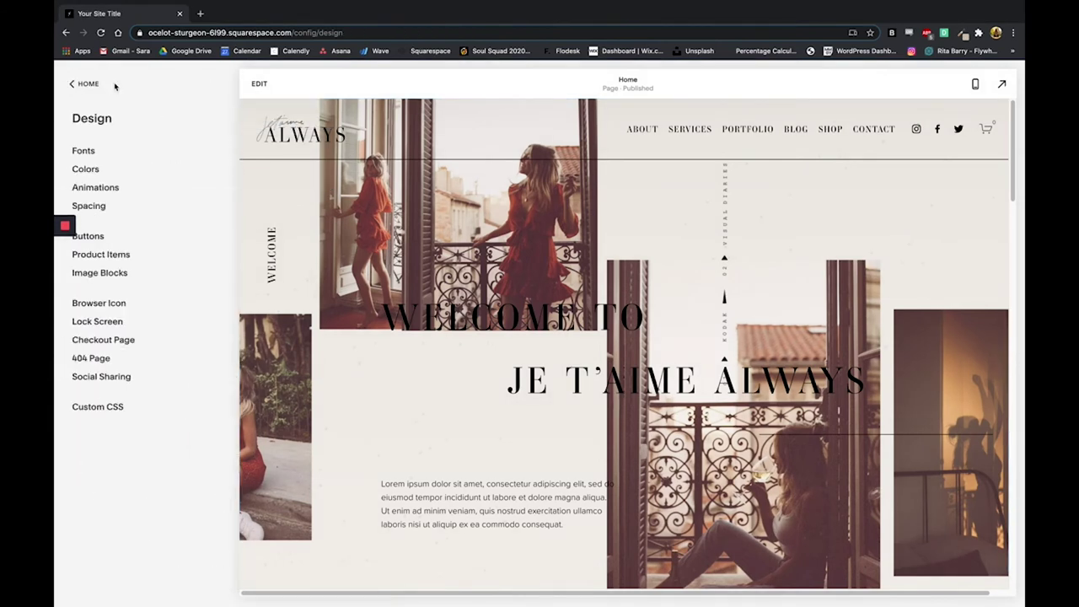
# - Try the Fade and Scale animation styles for the site and cancel the changes
pyautogui.click(95, 187)
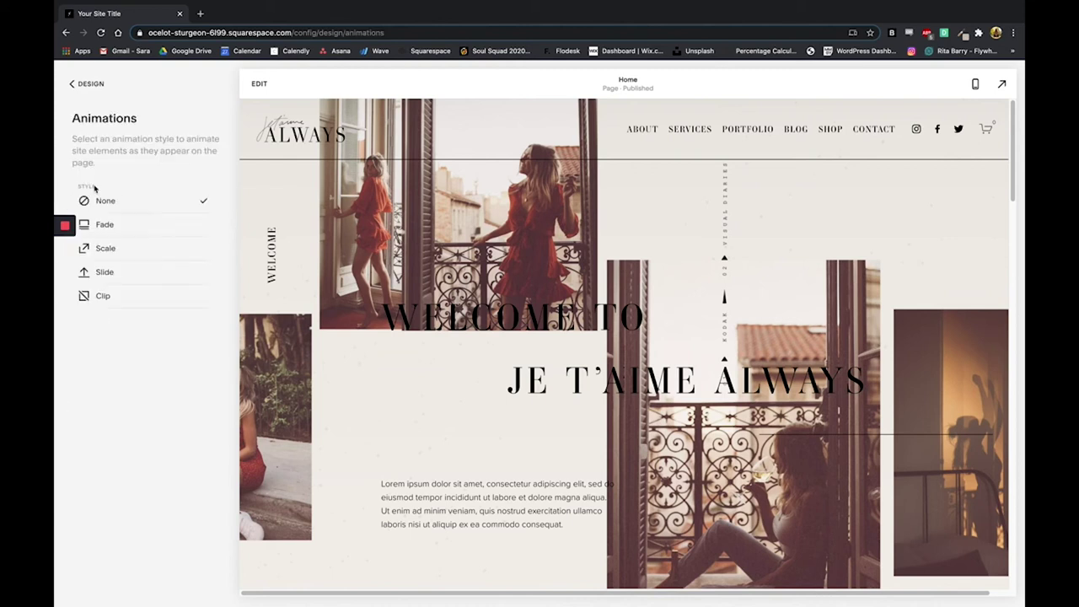
pyautogui.click(102, 226)
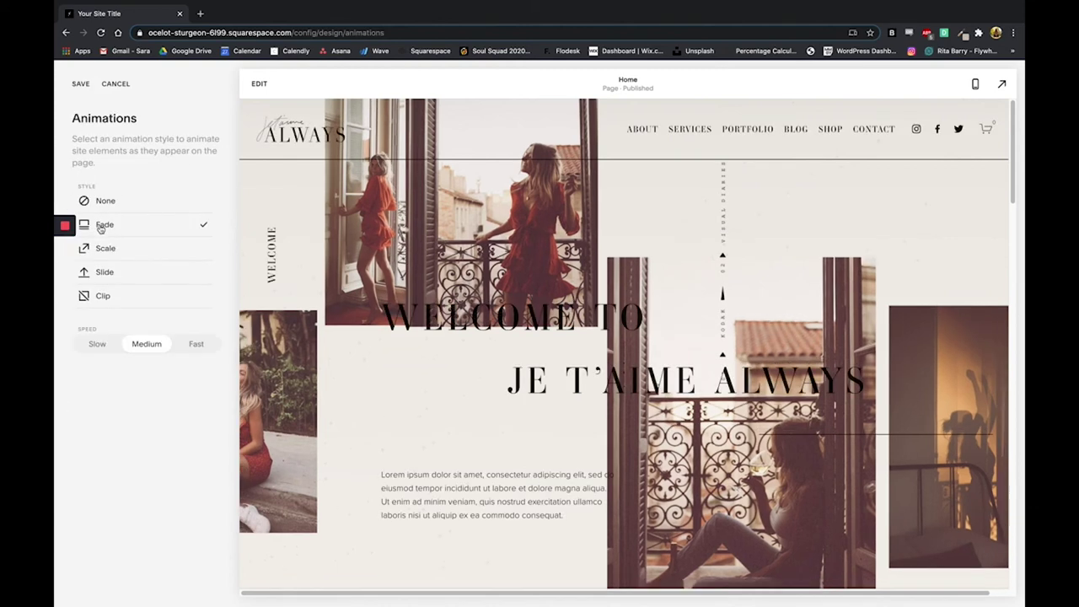
pyautogui.click(105, 255)
pyautogui.click(119, 84)
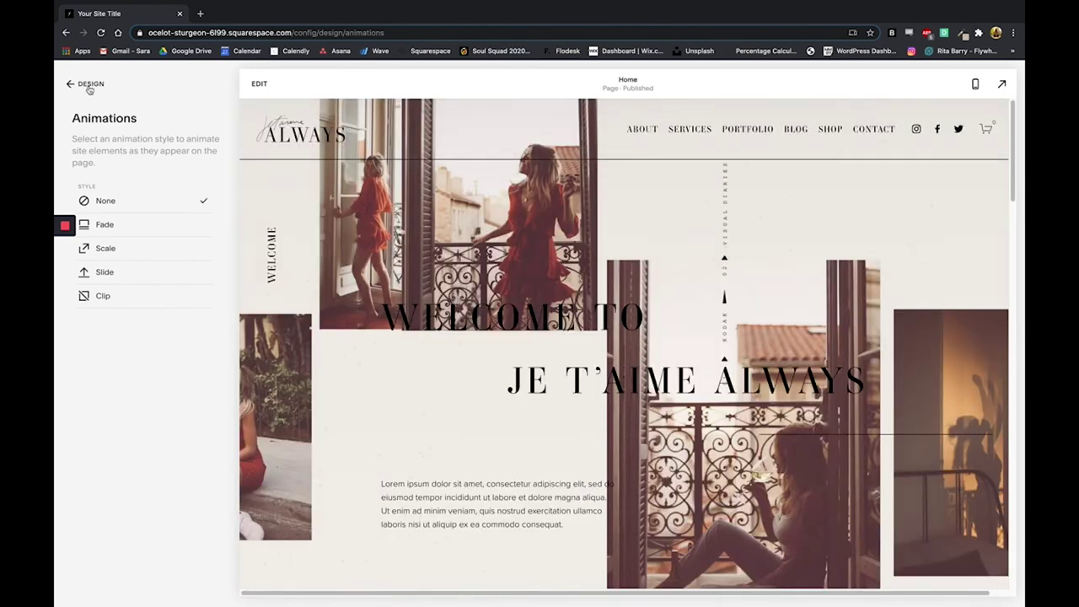
# - View the site spacing settings and return to the design settings
pyautogui.click(88, 84)
pyautogui.click(89, 207)
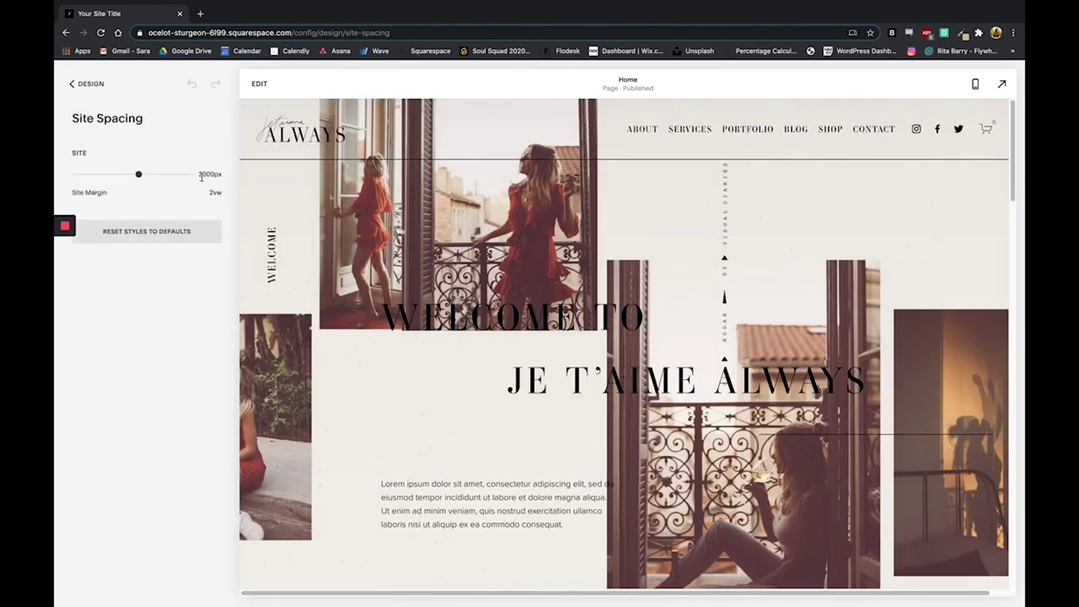
pyautogui.click(92, 86)
# - View the available button styles and the browser icon settings, and return to the design settings
pyautogui.click(91, 240)
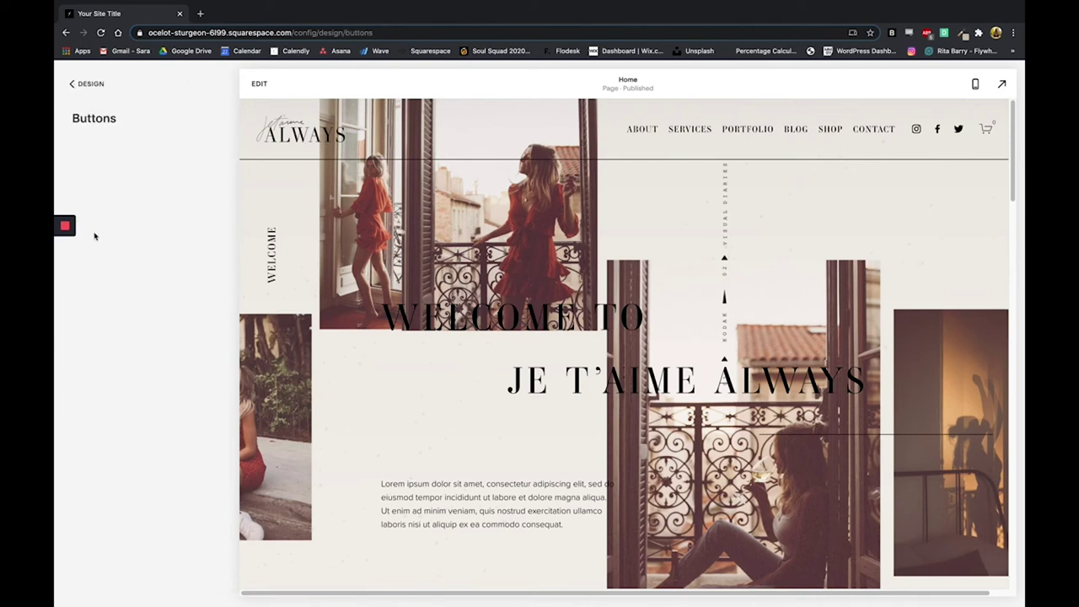
pyautogui.scroll(-6, 484, 349)
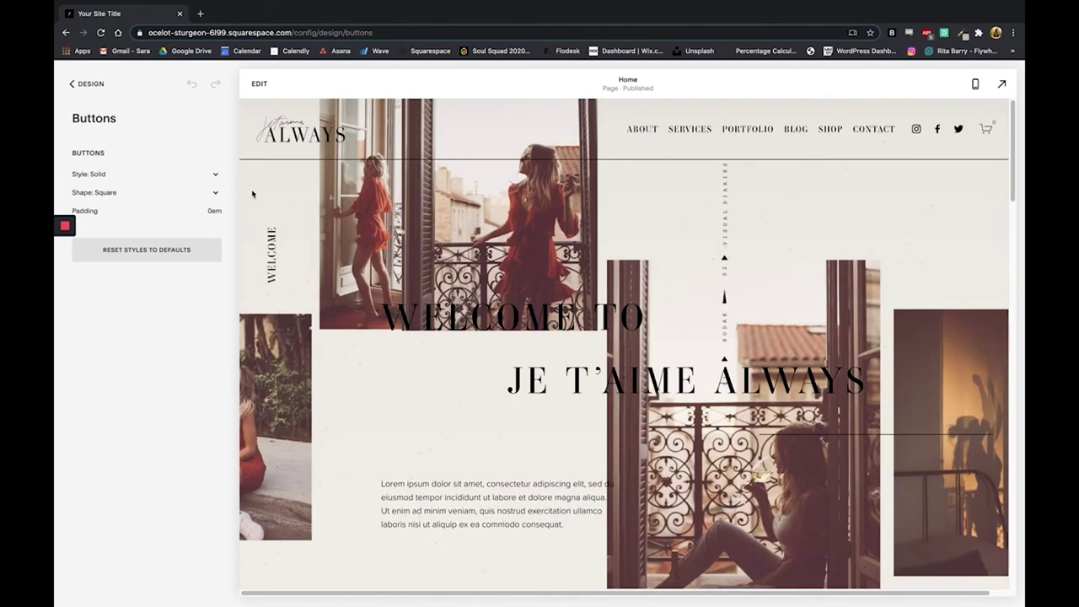
pyautogui.click(211, 174)
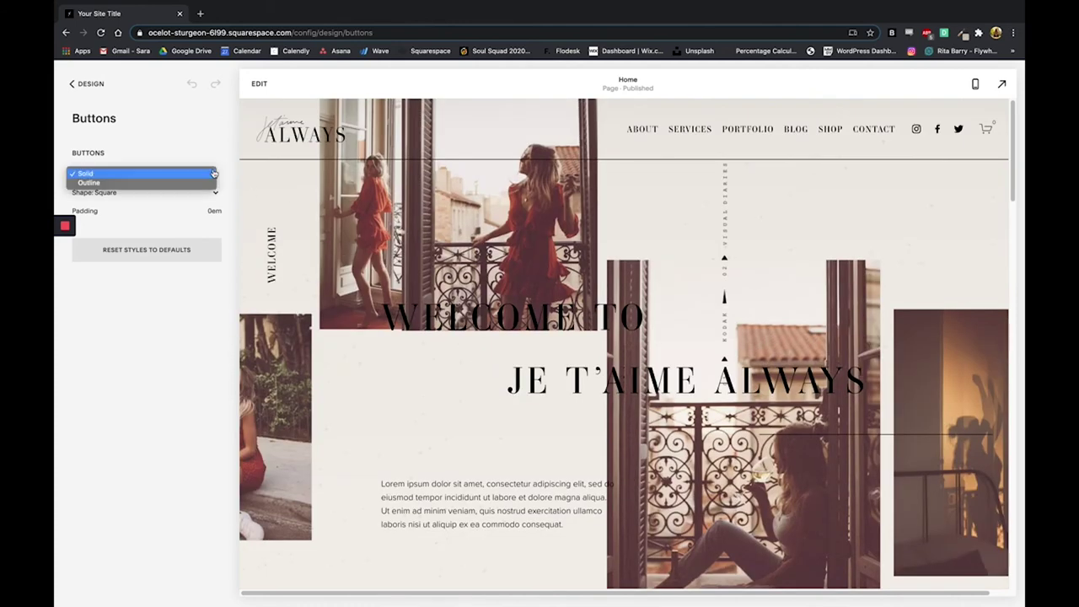
pyautogui.click(211, 172)
pyautogui.click(79, 84)
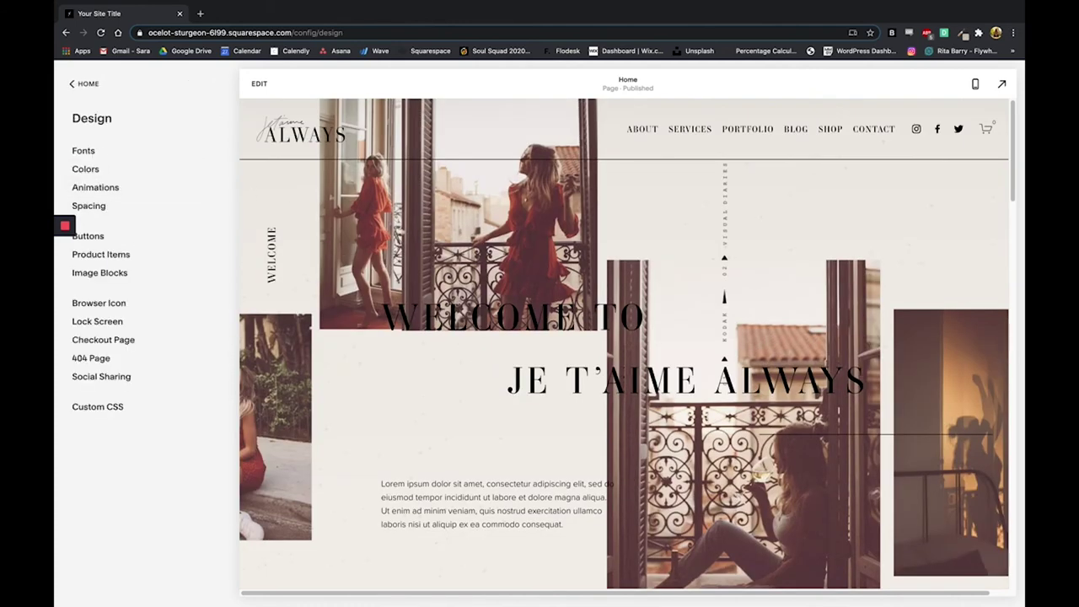
pyautogui.click(104, 306)
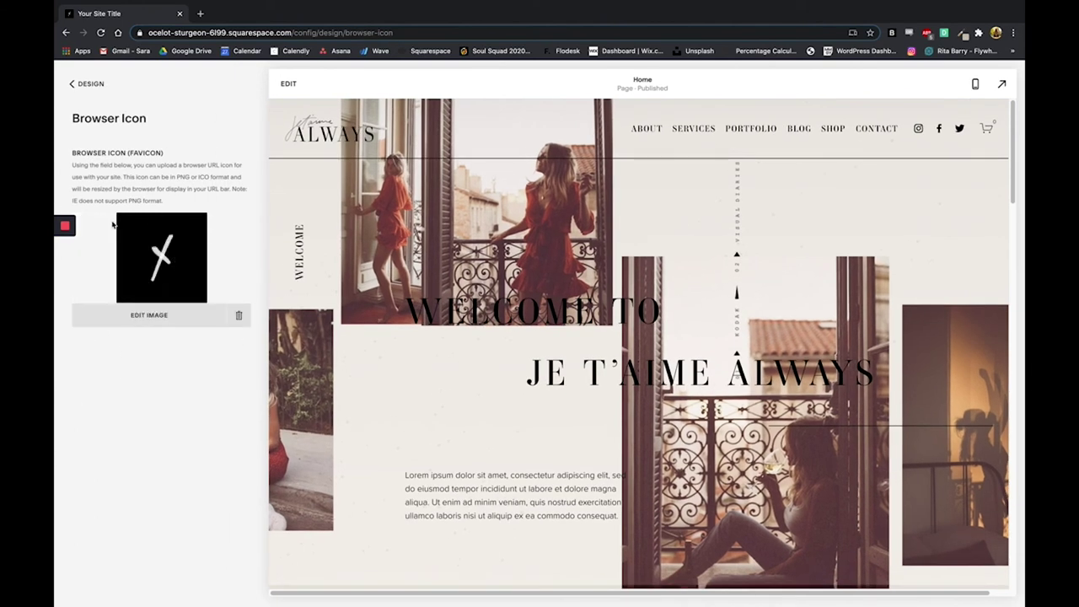
pyautogui.click(91, 84)
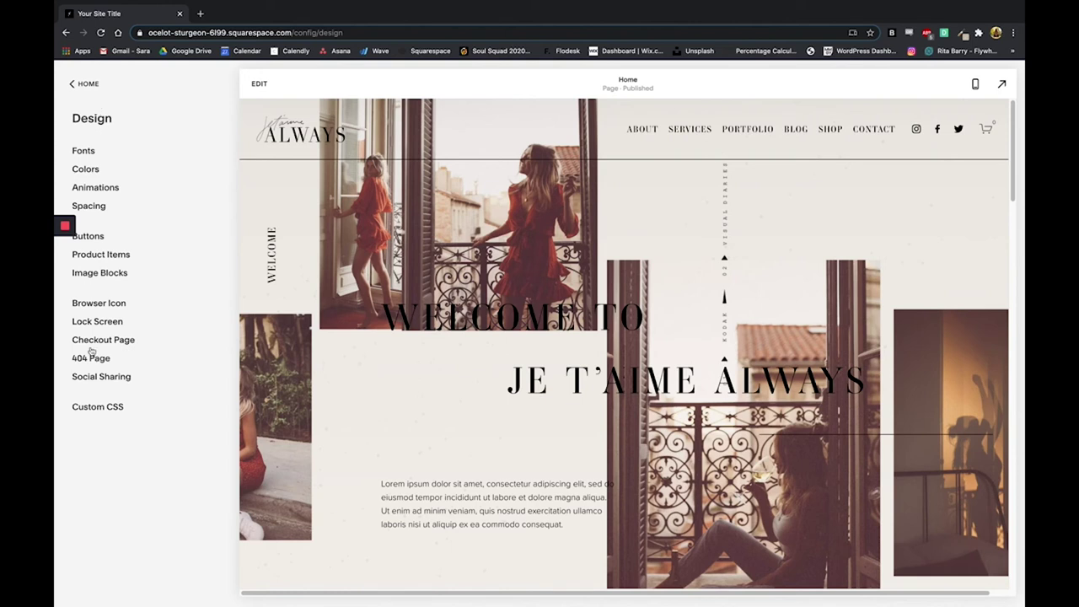
# - Open the site's Custom CSS and examine the code rules it contains
pyautogui.click(105, 410)
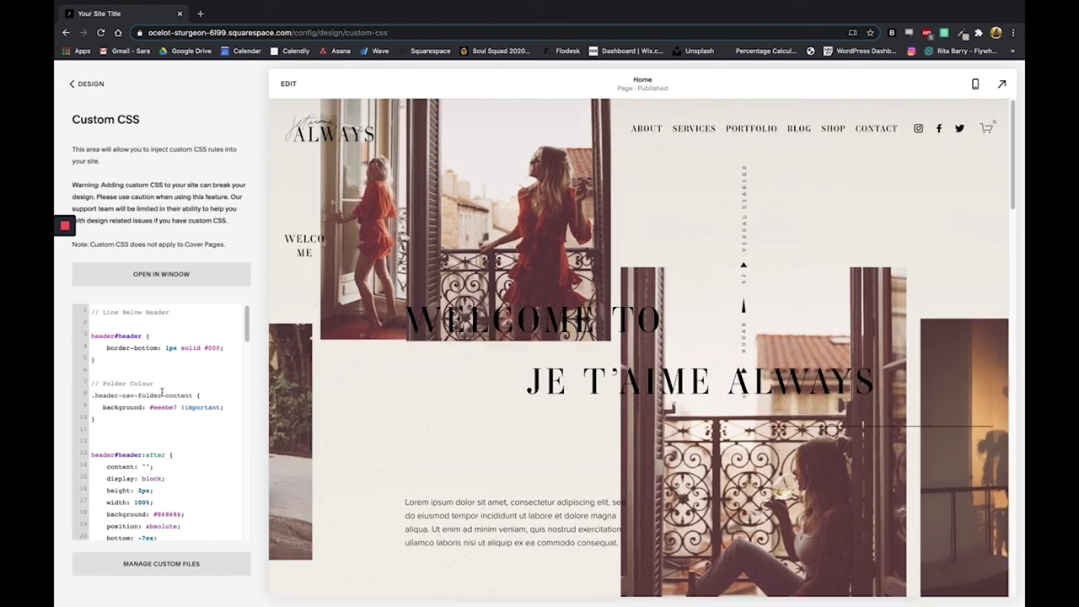
pyautogui.scroll(-3, 183, 429)
pyautogui.scroll(-6, 183, 428)
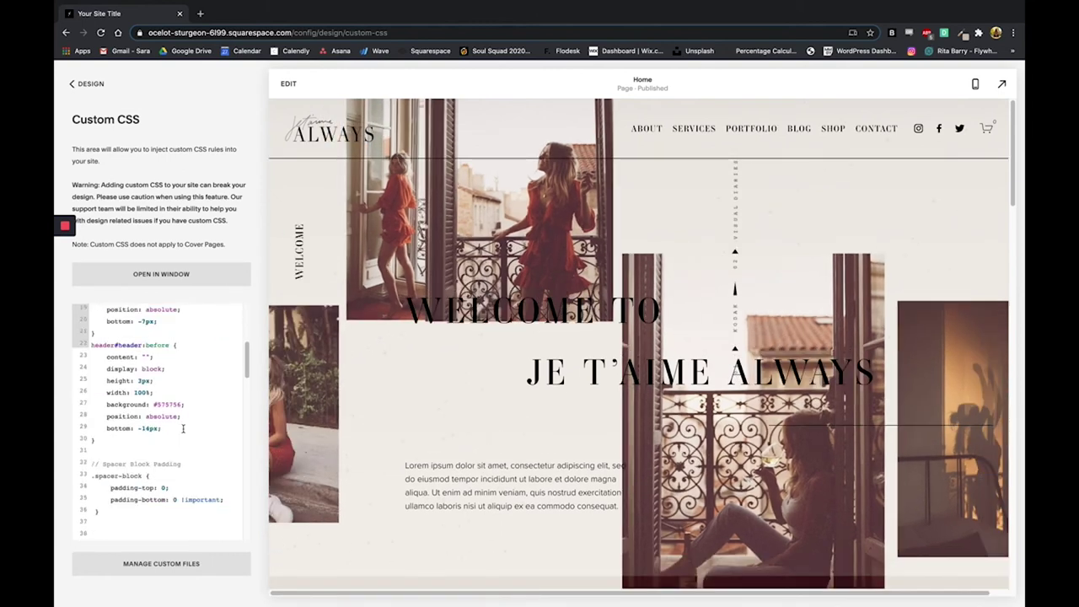
pyautogui.scroll(-3, 183, 428)
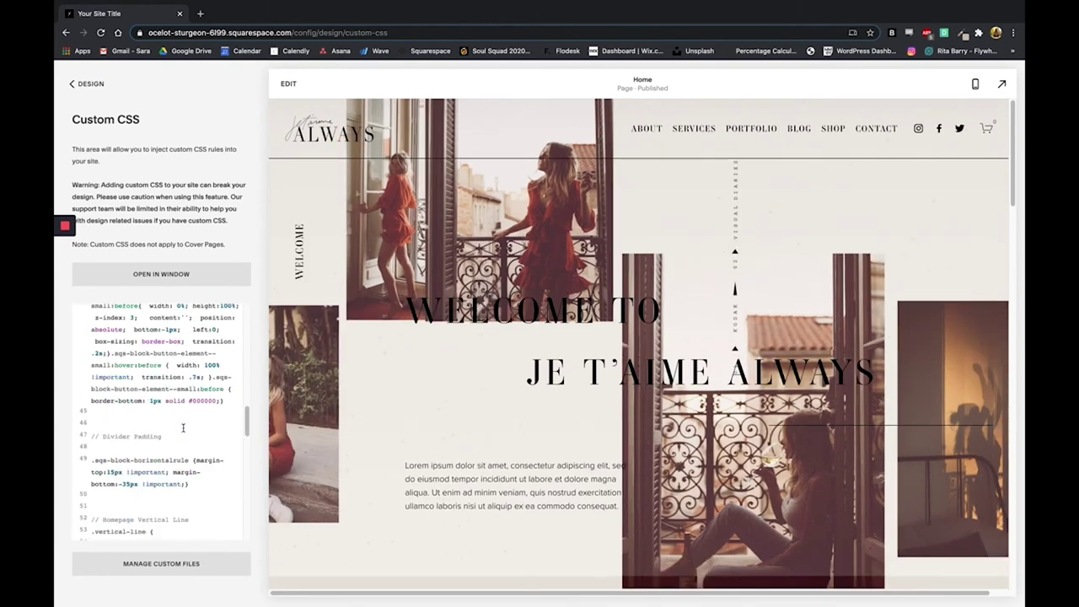
pyautogui.scroll(-5, 183, 428)
pyautogui.scroll(5, 183, 428)
pyautogui.scroll(4, 183, 428)
pyautogui.scroll(4, 183, 428)
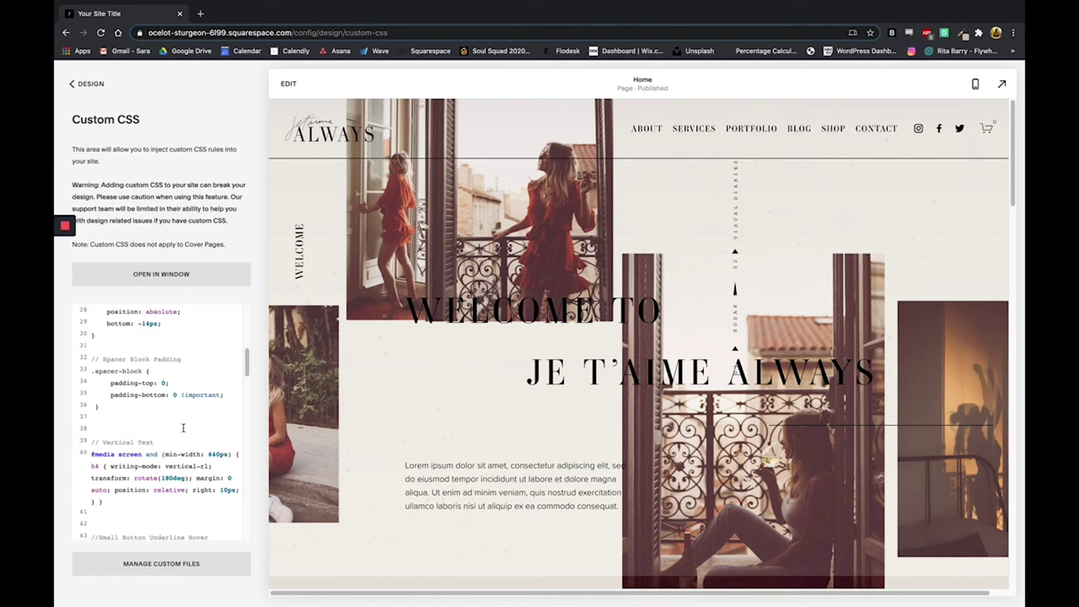
pyautogui.scroll(3, 183, 428)
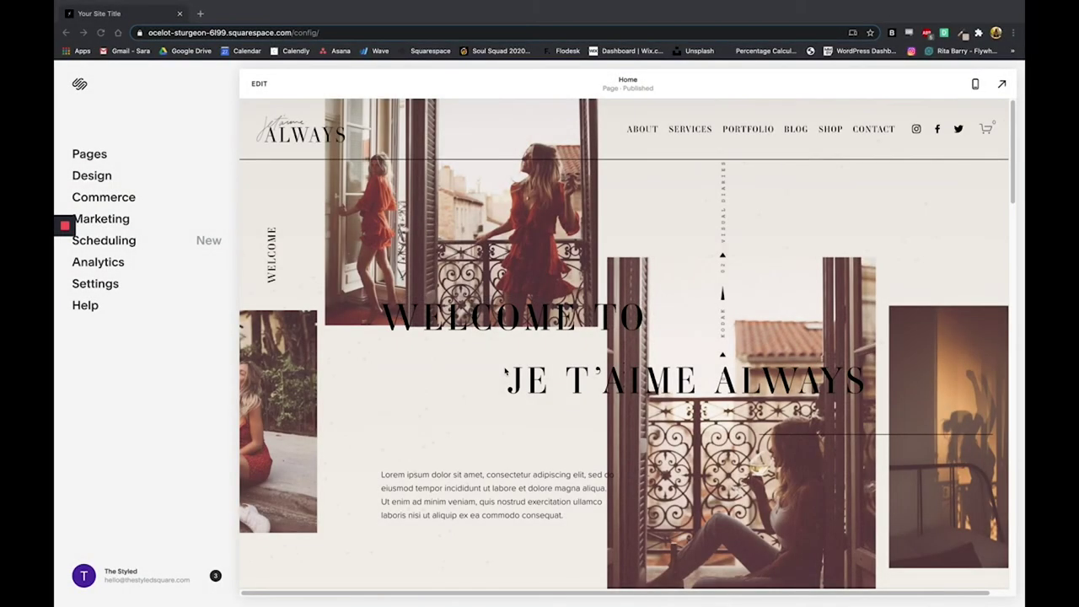
# - Open the site's general Settings
pyautogui.click(103, 286)
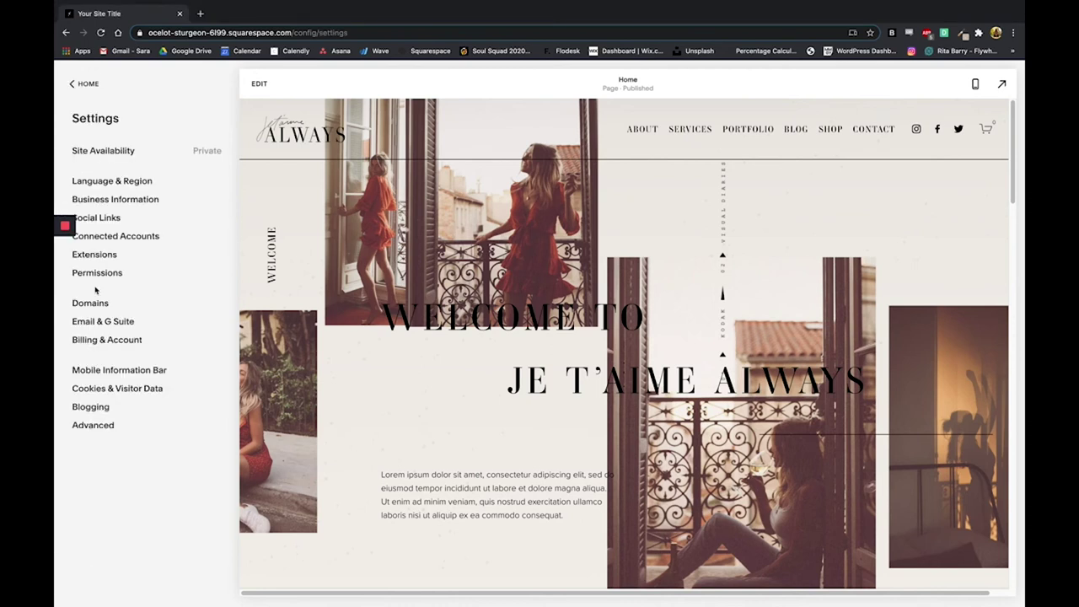
# - View the Site Availability options and the Business Information form, and return to the general Settings
pyautogui.click(120, 154)
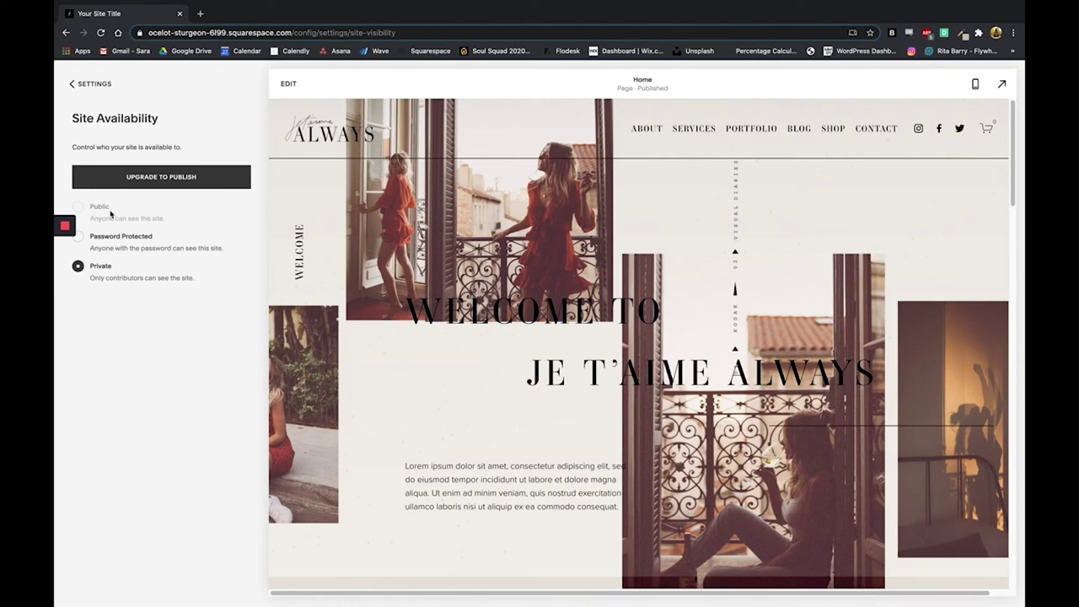
pyautogui.click(92, 84)
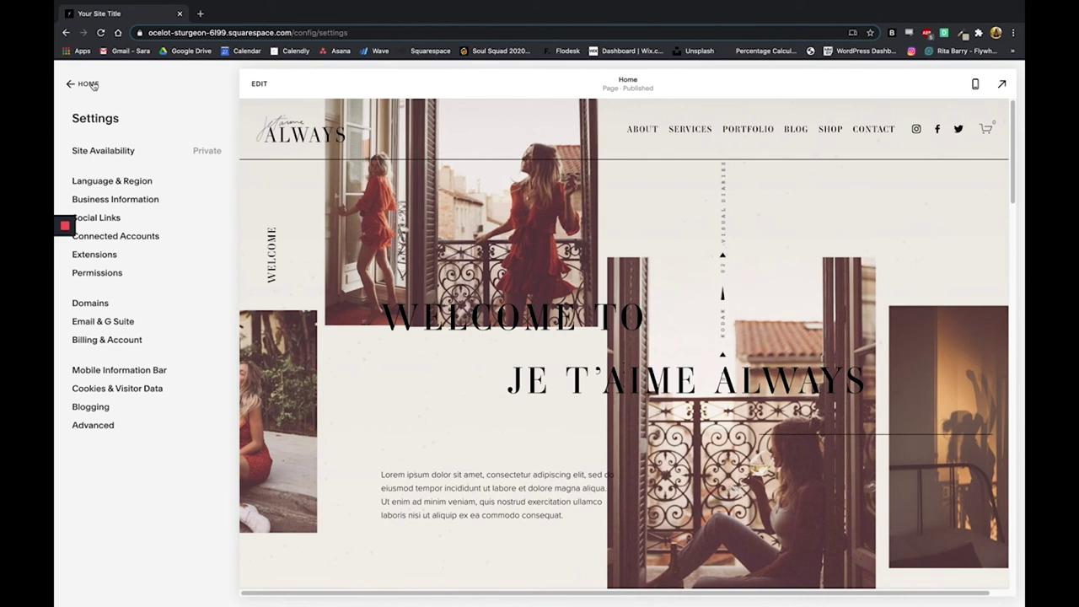
pyautogui.click(108, 200)
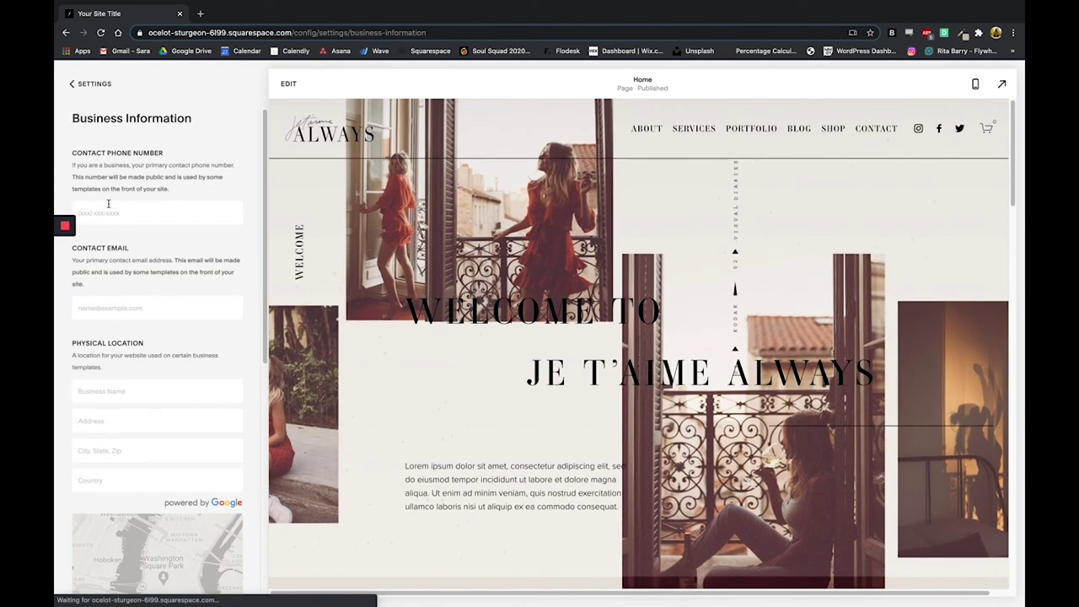
pyautogui.scroll(-2, 161, 303)
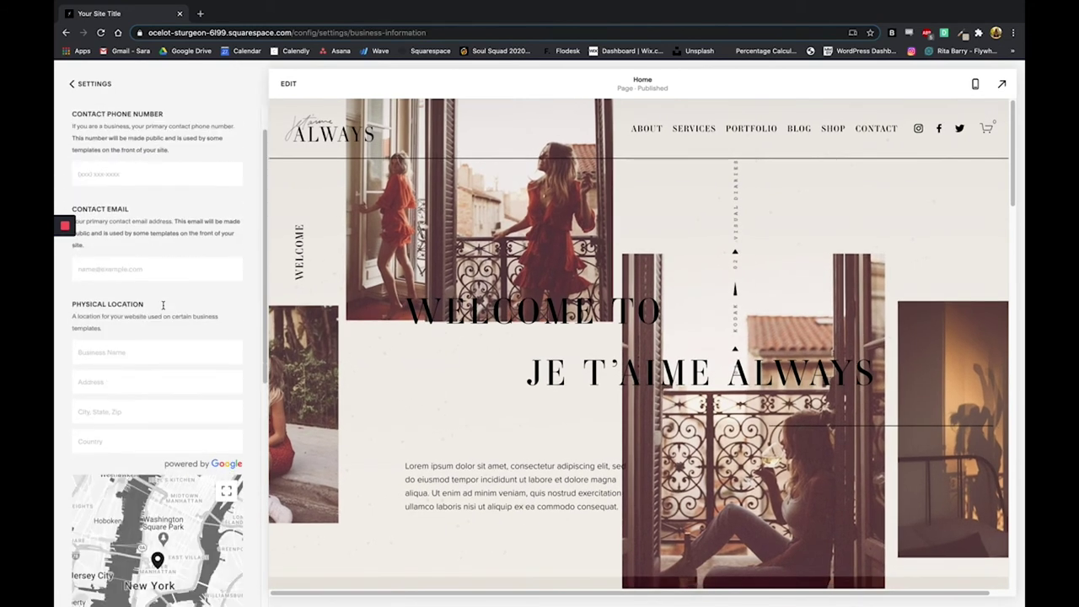
pyautogui.scroll(-5, 163, 305)
pyautogui.scroll(5, 160, 278)
pyautogui.click(101, 87)
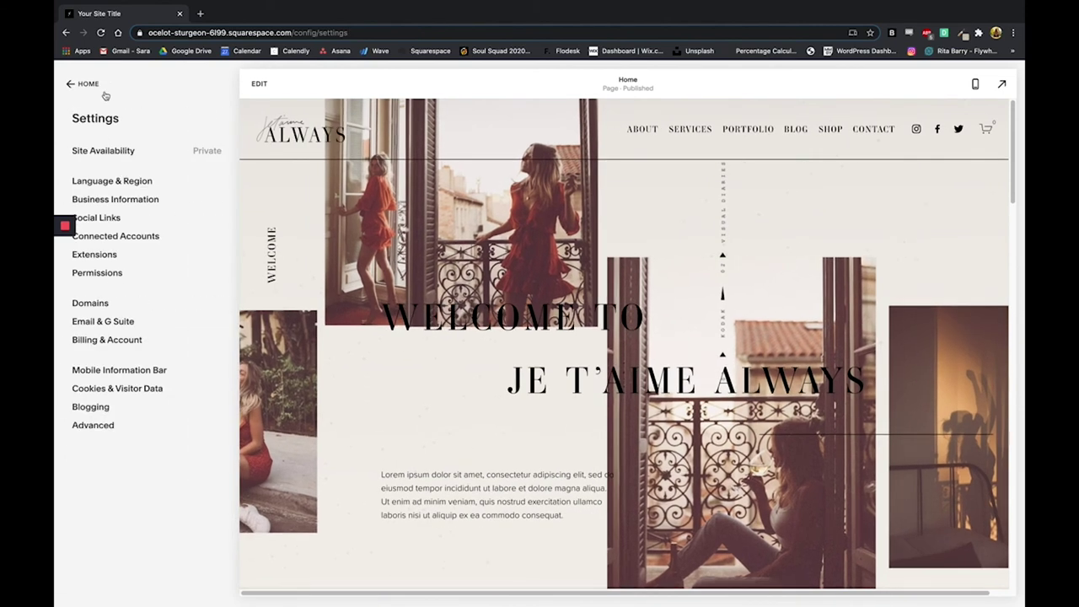
# - View the site's Social Links and Connected Accounts settings, and return to the general Settings
pyautogui.click(101, 219)
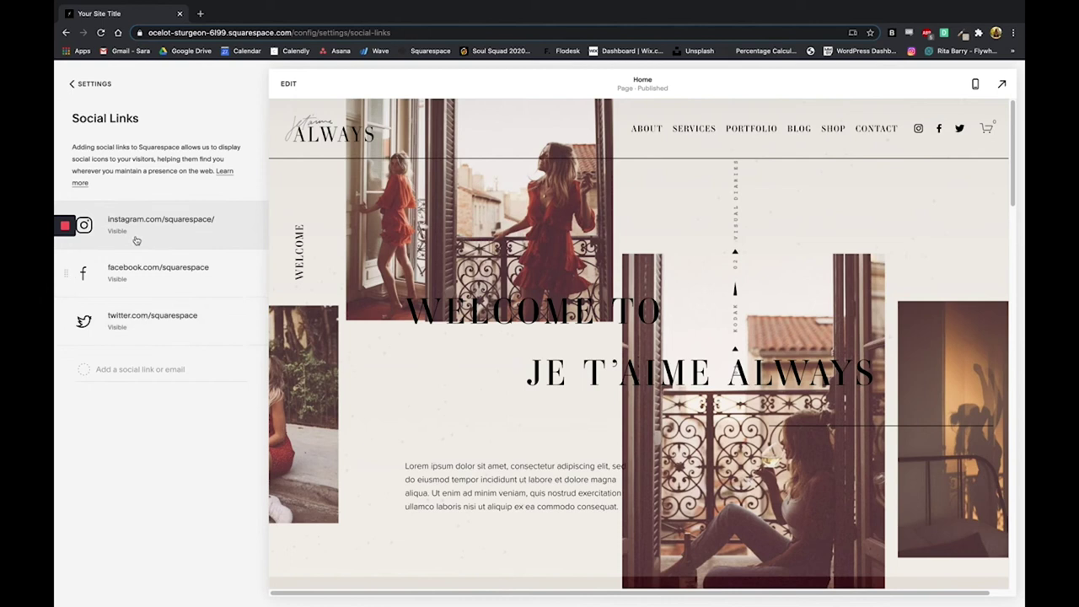
pyautogui.click(103, 84)
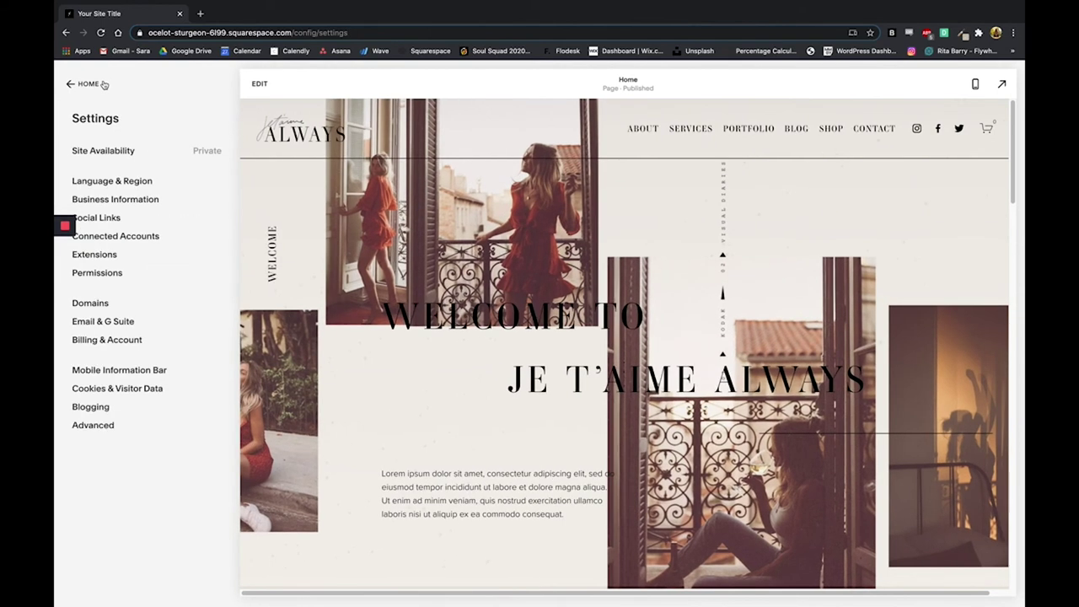
pyautogui.click(105, 237)
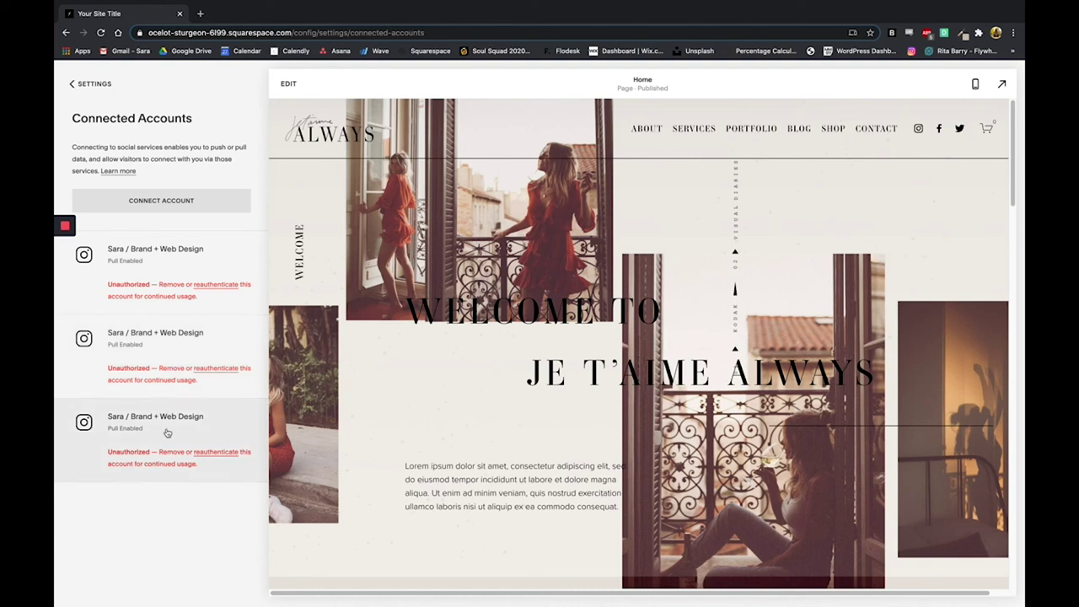
pyautogui.click(92, 88)
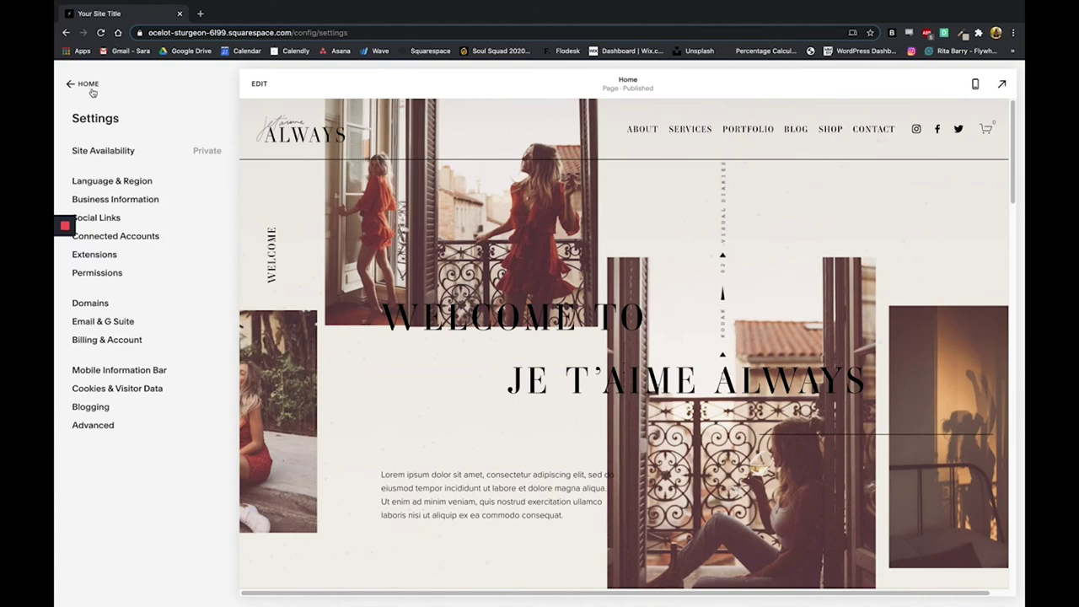
# - View the Permissions settings and the roles offered when inviting a contributor, and return to Settings without sending an invitation
pyautogui.click(108, 279)
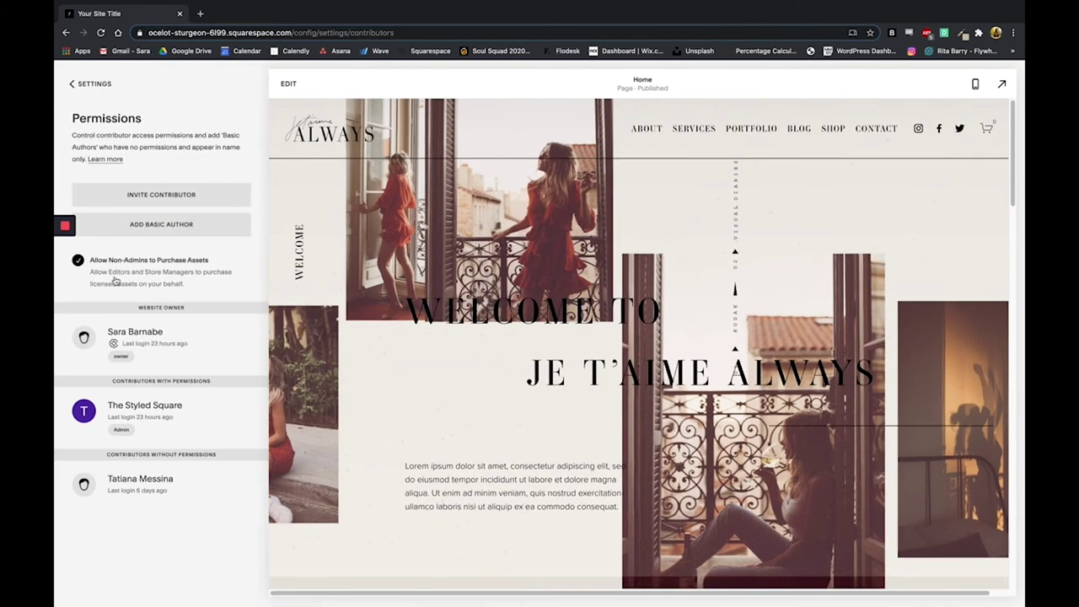
pyautogui.click(161, 194)
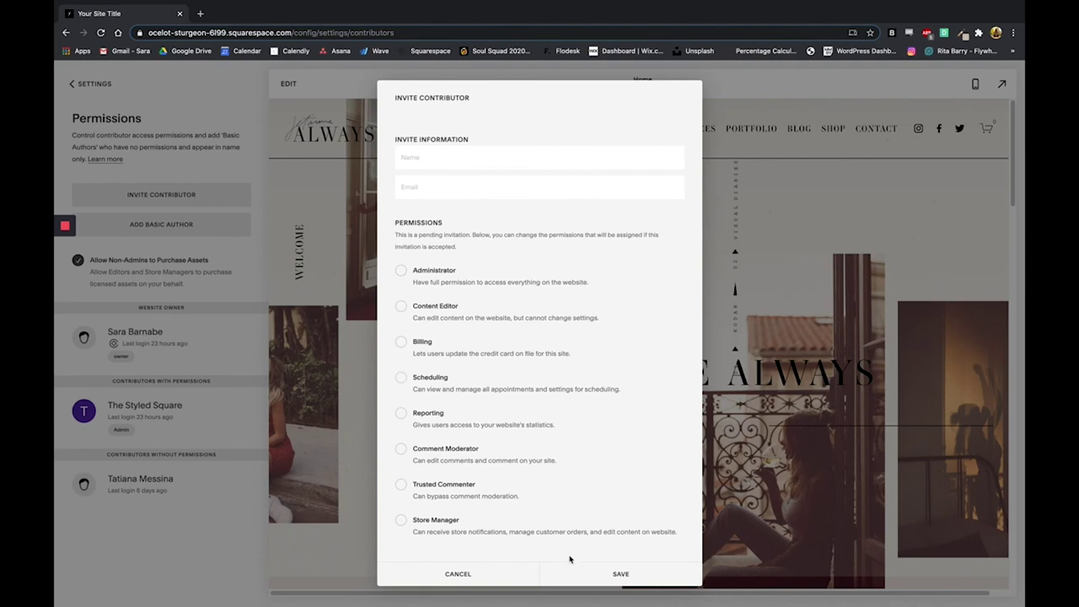
pyautogui.click(504, 574)
pyautogui.click(90, 83)
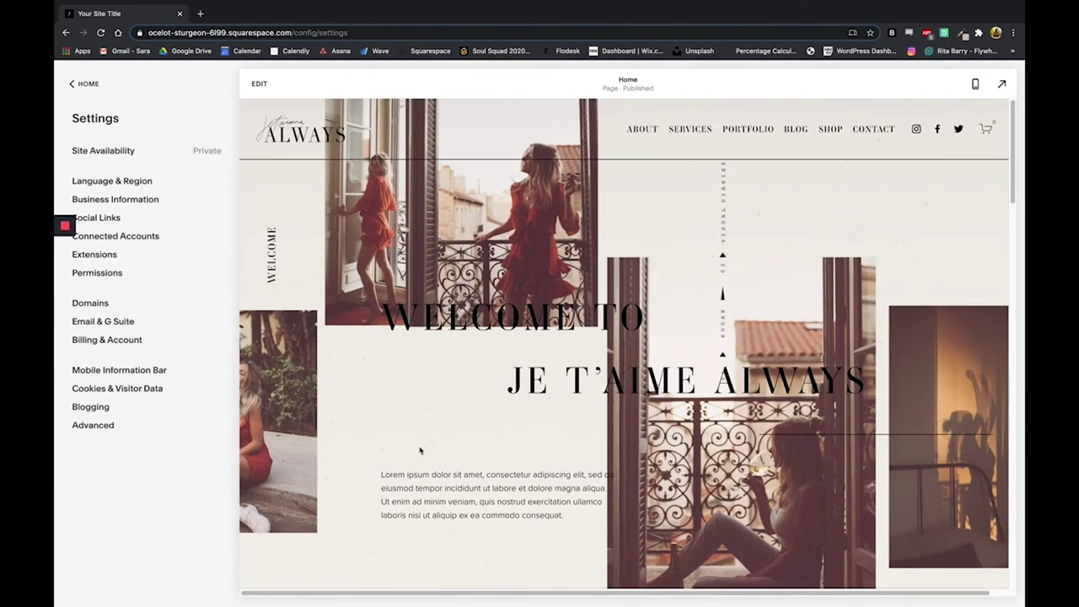
# - View the Domains settings and the Billing page, and return to the main site menu
pyautogui.click(90, 302)
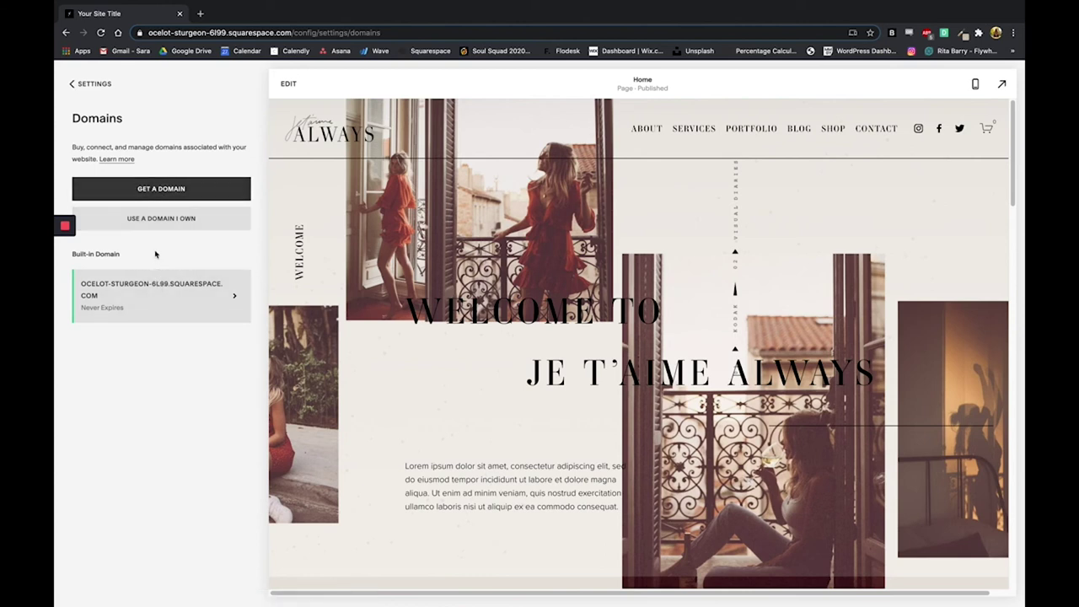
pyautogui.click(91, 83)
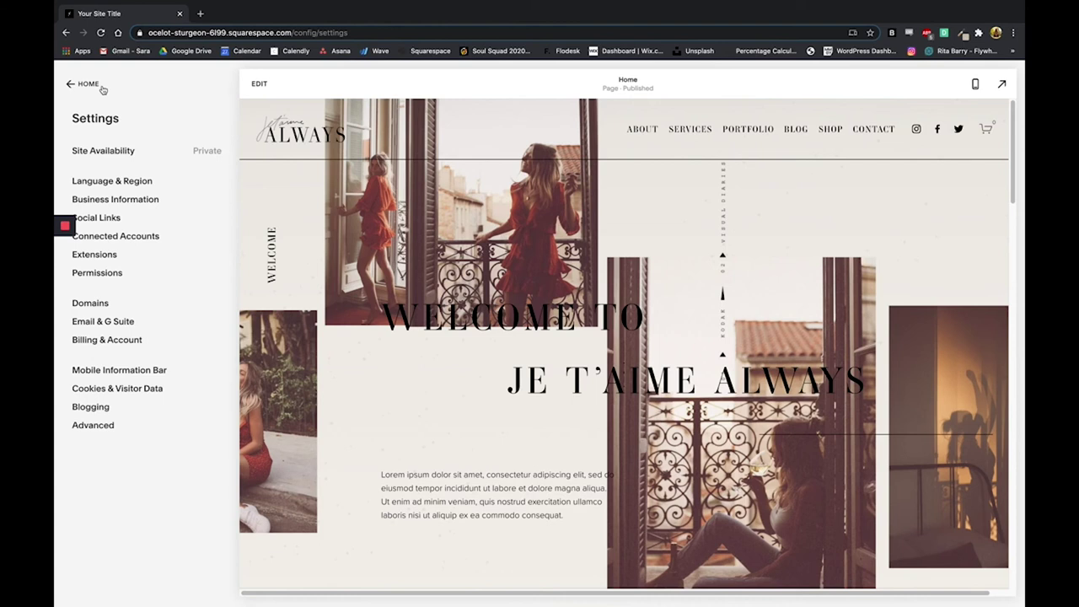
pyautogui.click(102, 340)
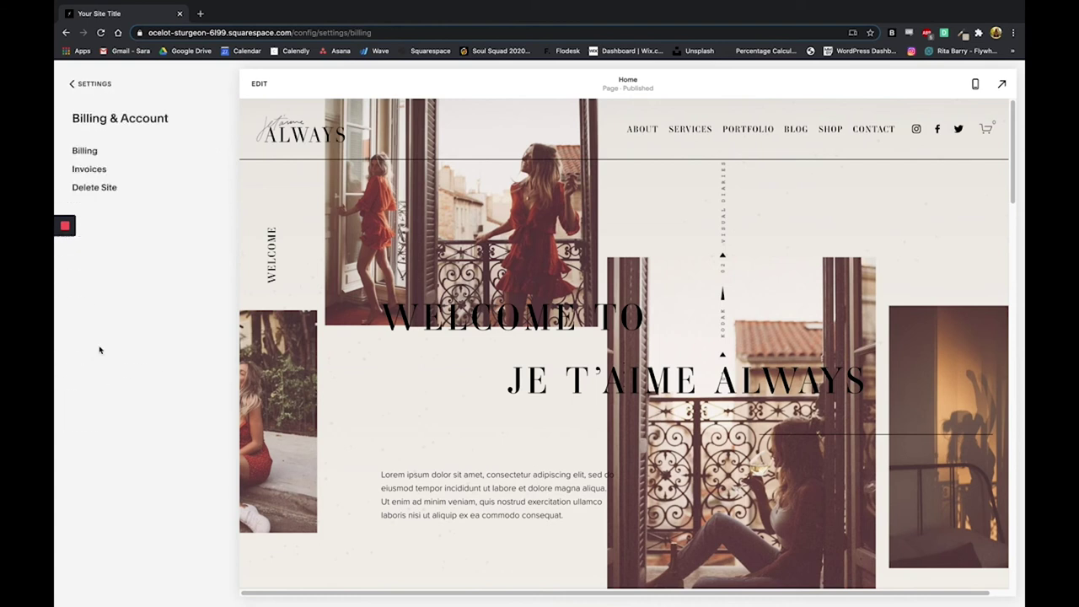
pyautogui.click(99, 154)
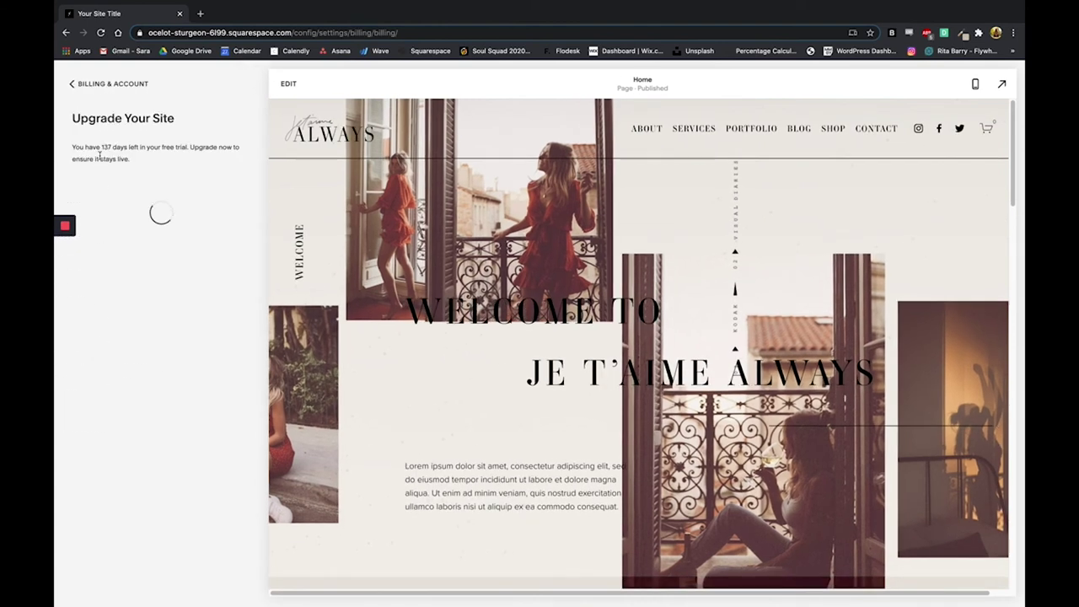
pyautogui.click(71, 84)
pyautogui.click(71, 85)
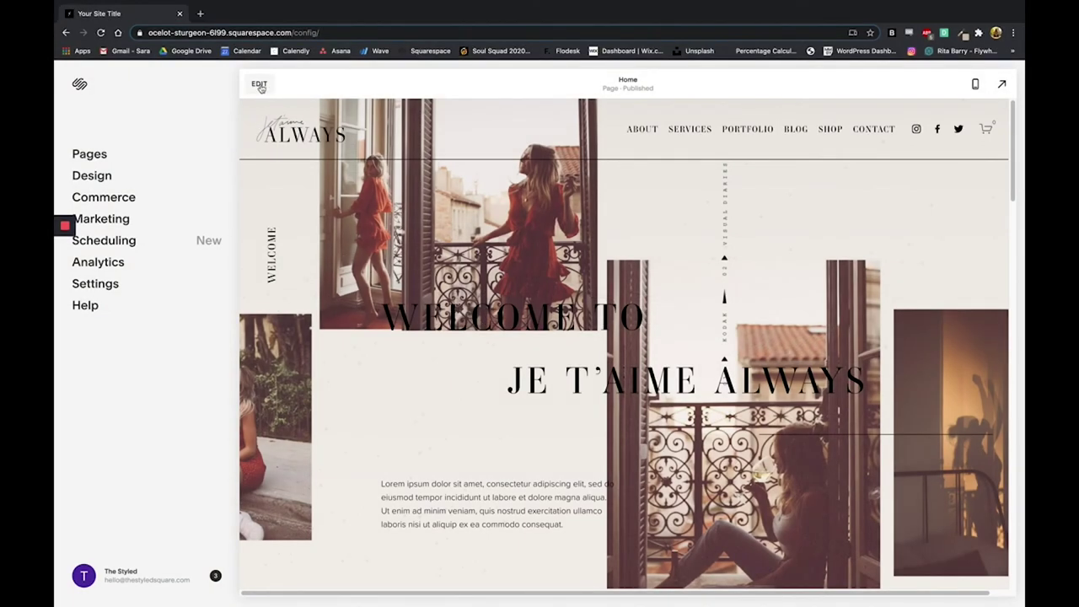
# - Open the Home page's site header for editing and view the available header layouts
pyautogui.click(259, 85)
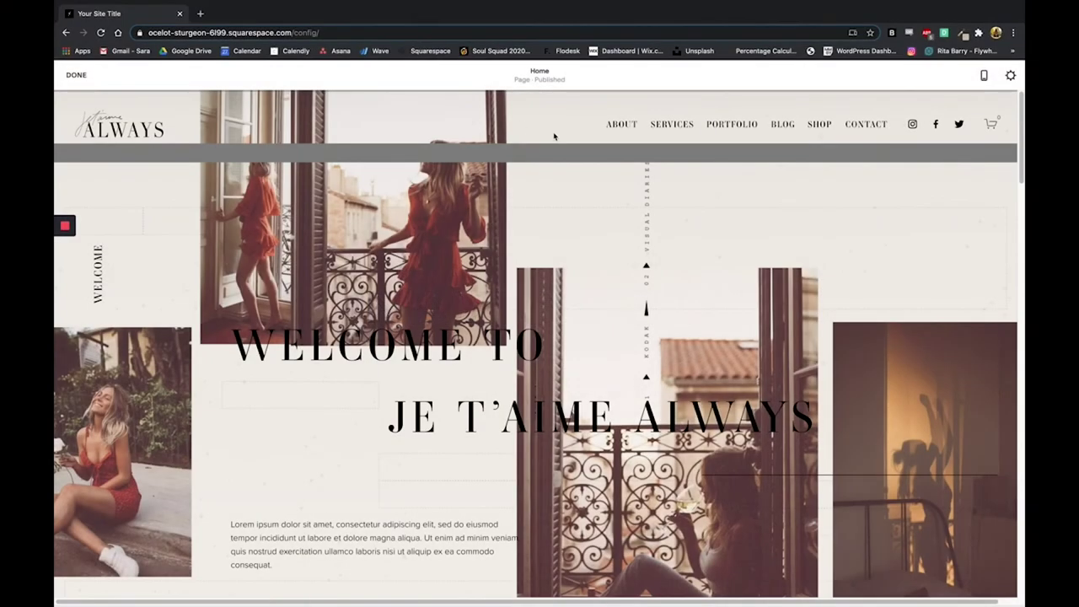
pyautogui.click(554, 136)
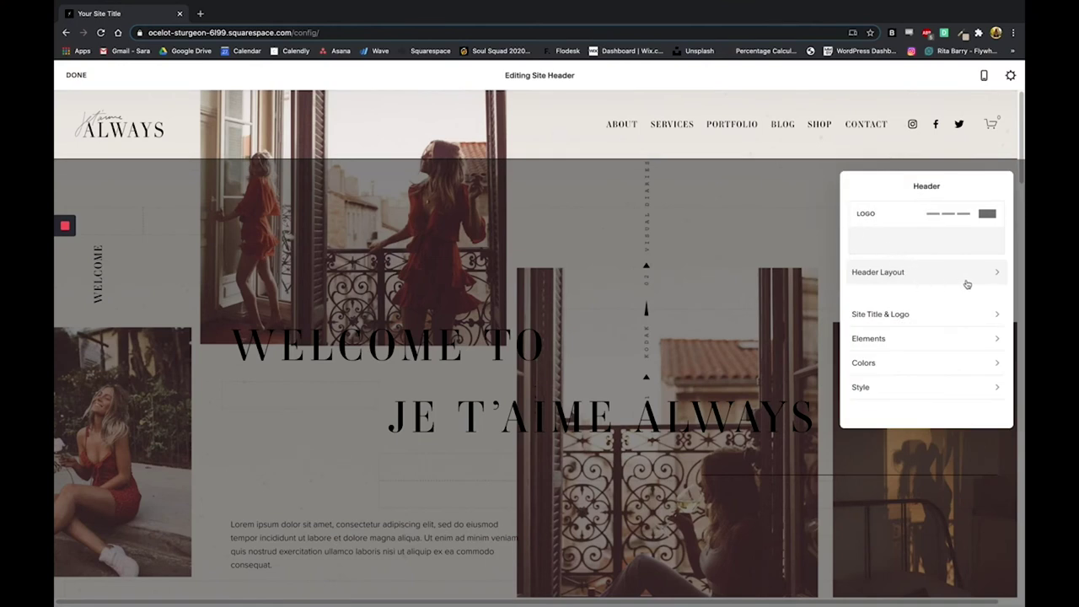
pyautogui.click(996, 278)
pyautogui.scroll(-2, 996, 282)
pyautogui.scroll(2, 996, 281)
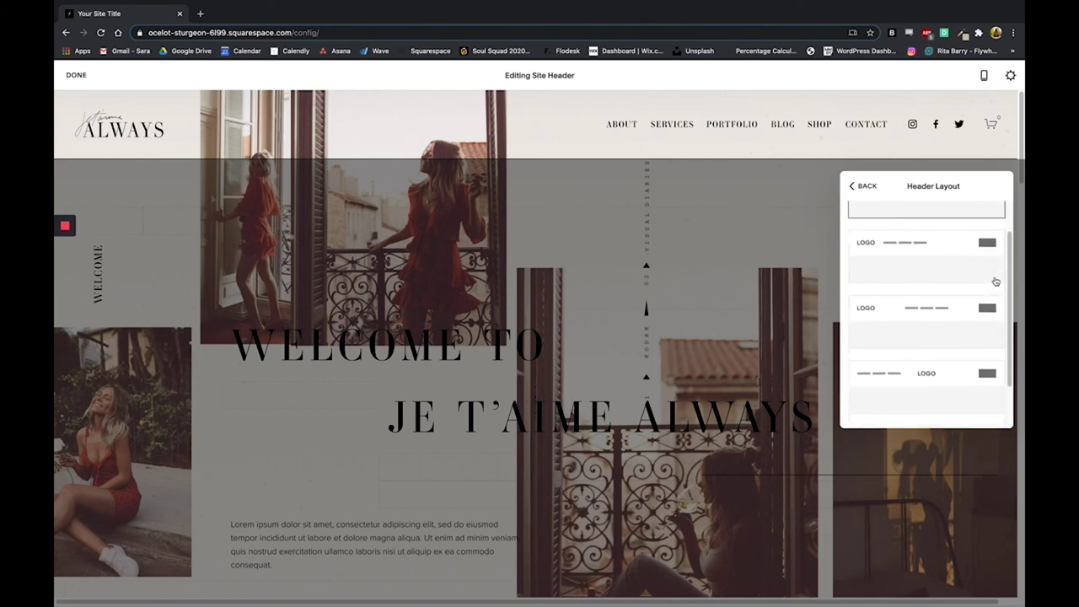
pyautogui.click(860, 186)
# - Set the site title in the header to "Je T'aime Always"
pyautogui.click(892, 314)
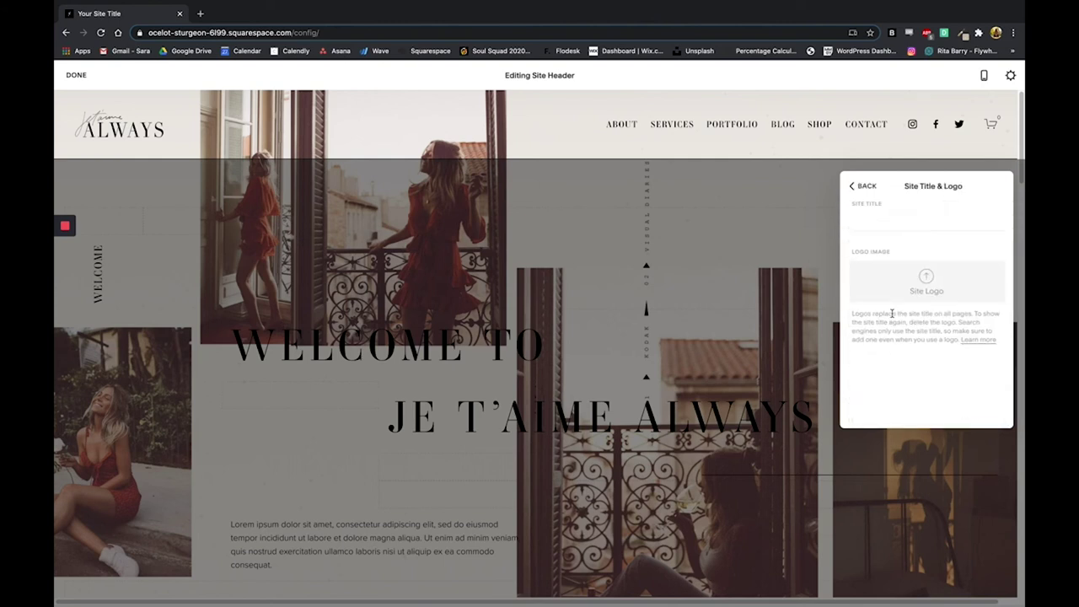
pyautogui.click(896, 220)
pyautogui.write("Je T'aime Always")
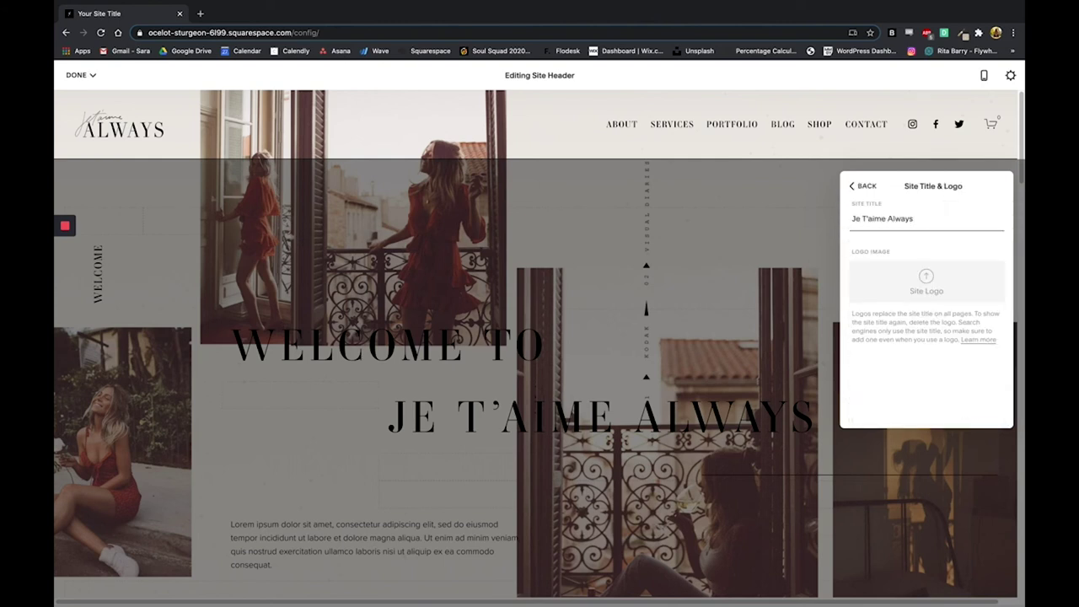
pyautogui.click(852, 183)
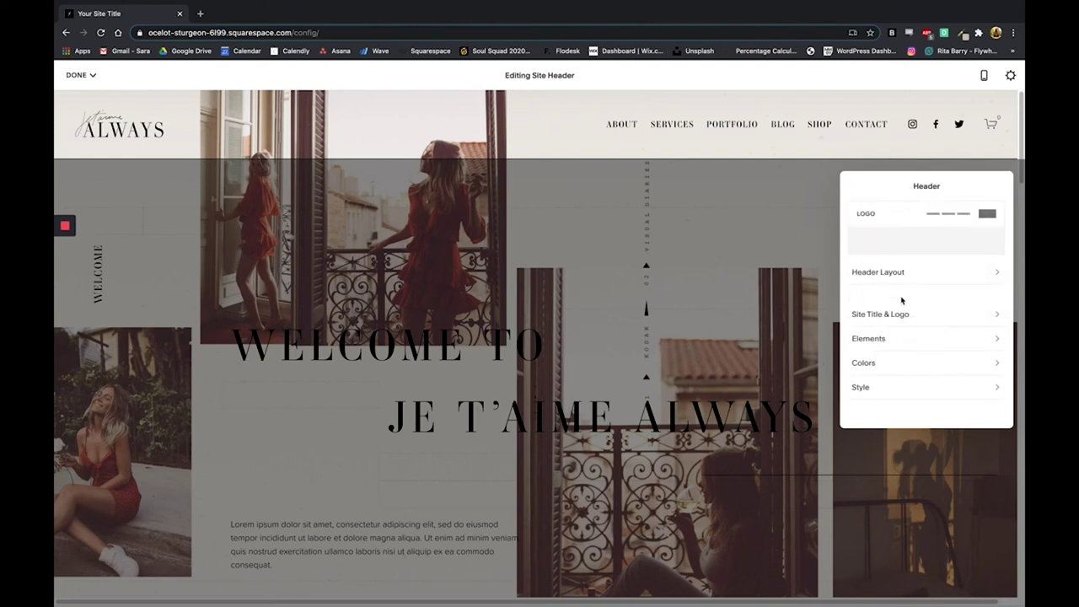
# - Hide and restore the social links in the header elements, and try a slightly smaller social icon size
pyautogui.click(905, 341)
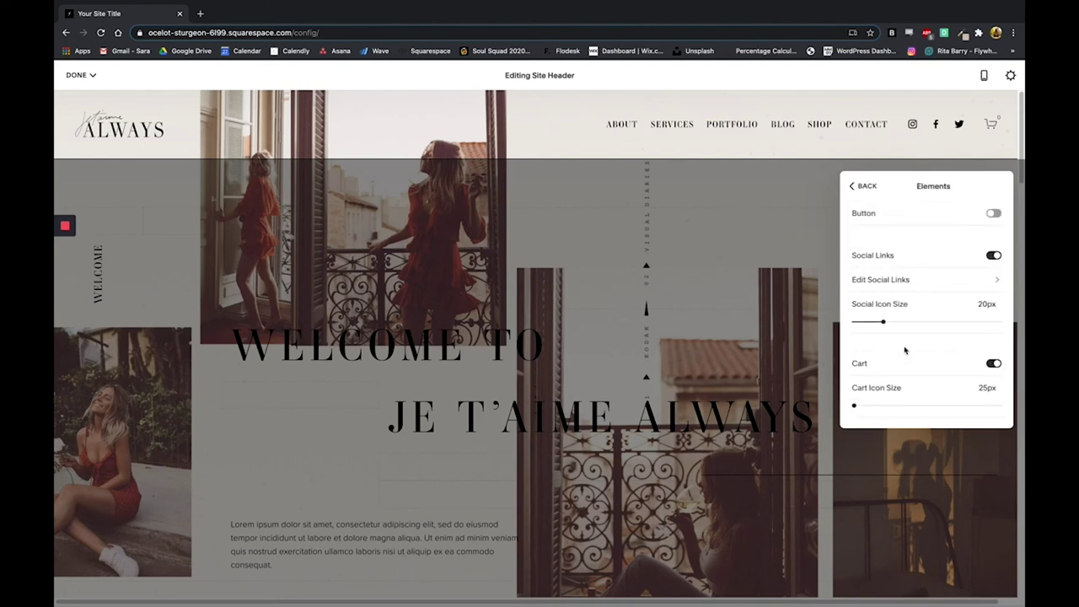
pyautogui.click(996, 256)
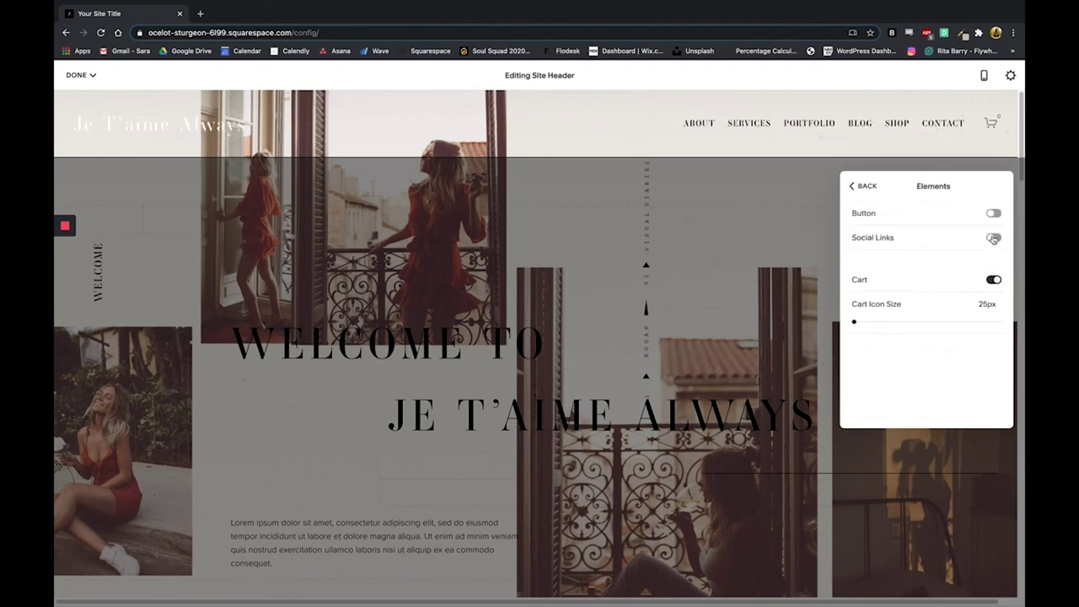
pyautogui.click(993, 241)
pyautogui.moveTo(884, 322)
pyautogui.mouseDown()
pyautogui.moveTo(939, 324)
pyautogui.moveTo(877, 324)
pyautogui.mouseUp()
pyautogui.click(869, 187)
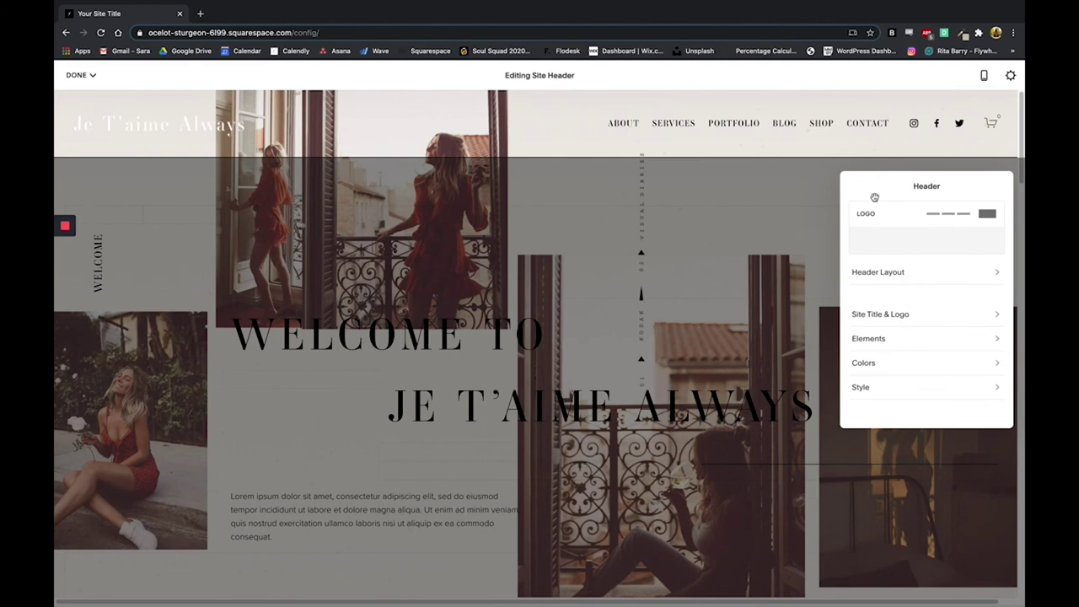
# - Try the header without its transparent background, and restore the transparency
pyautogui.click(903, 368)
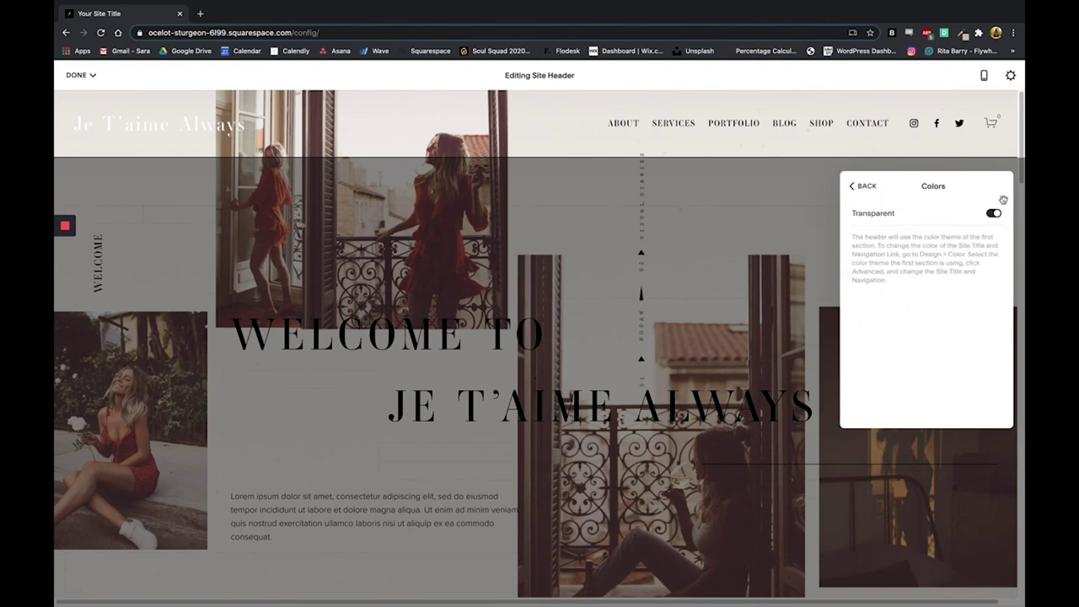
pyautogui.click(994, 215)
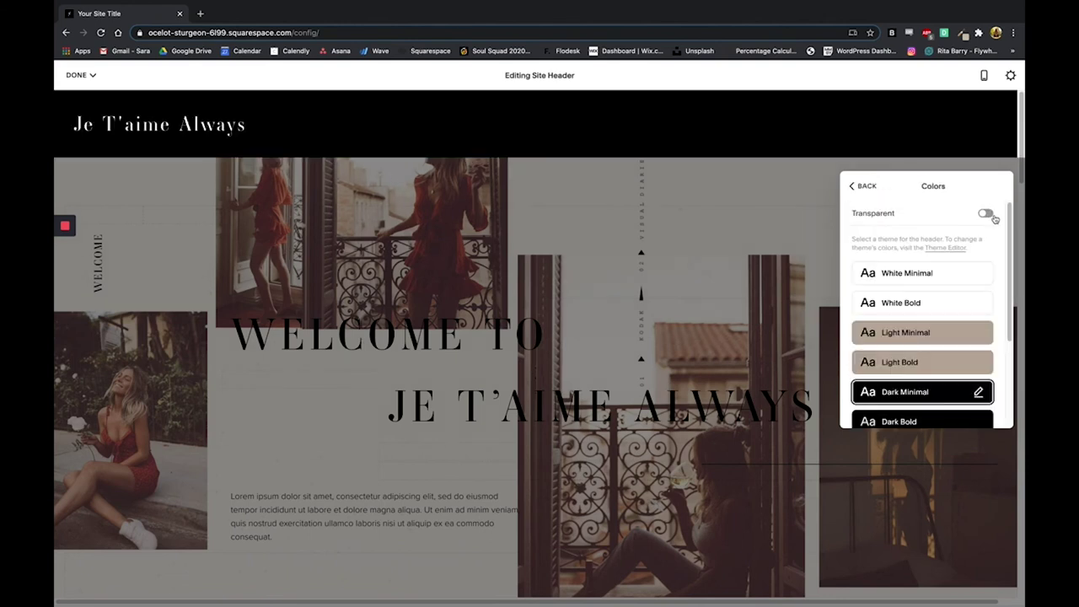
pyautogui.click(994, 216)
pyautogui.click(864, 187)
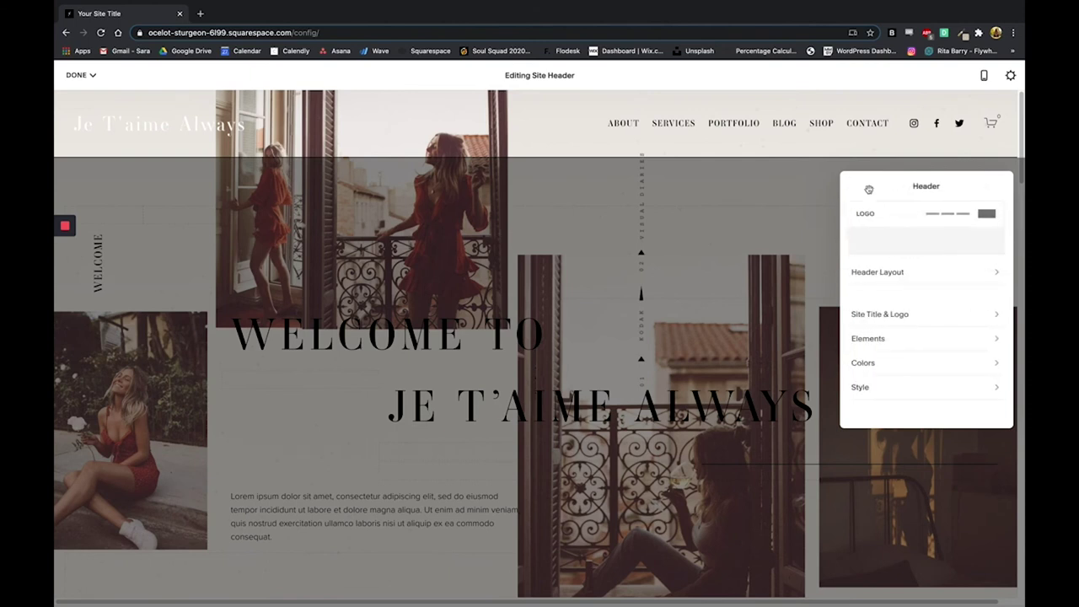
# - Try a header style with 2.3vw vertical padding and 3.3vw element spacing, and toggle Fixed Position on and back off
pyautogui.click(890, 393)
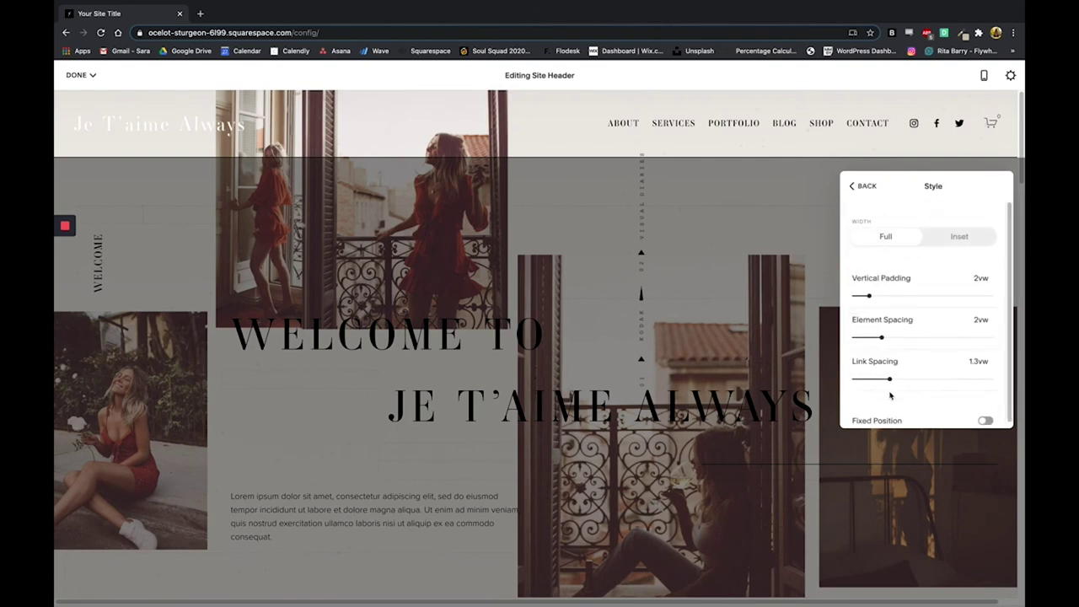
pyautogui.moveTo(870, 296)
pyautogui.mouseDown()
pyautogui.moveTo(946, 295)
pyautogui.moveTo(874, 297)
pyautogui.mouseUp()
pyautogui.moveTo(882, 337)
pyautogui.mouseDown()
pyautogui.moveTo(991, 337)
pyautogui.moveTo(899, 337)
pyautogui.mouseUp()
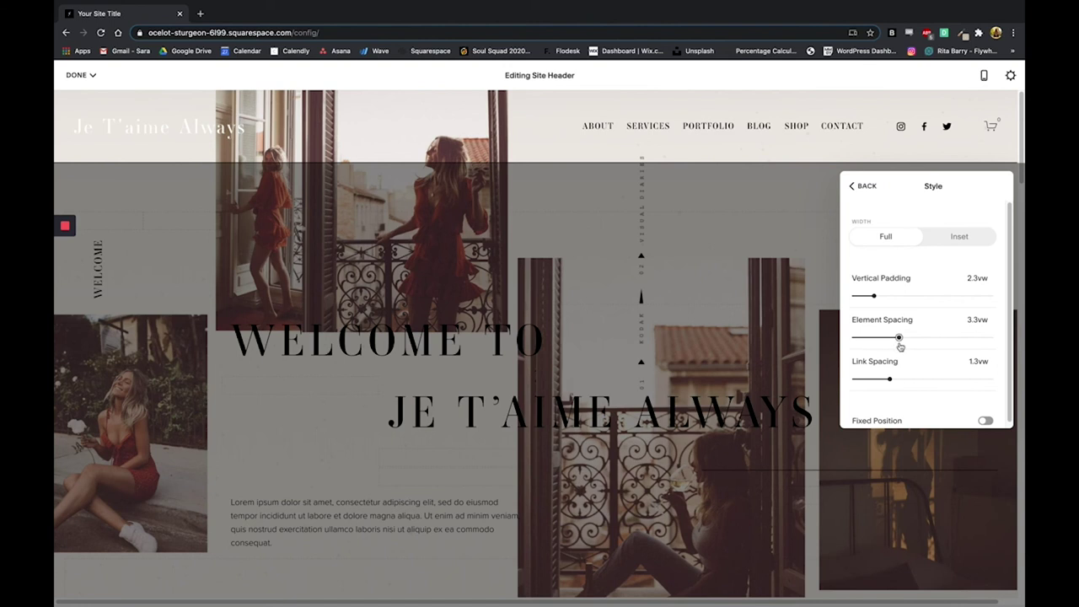
pyautogui.scroll(-1, 937, 301)
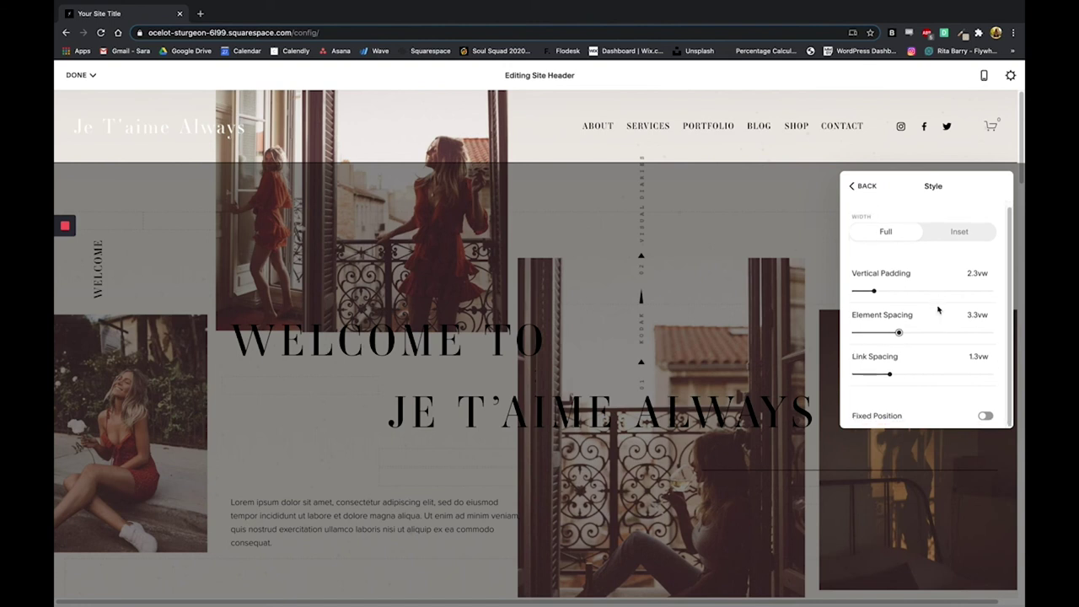
pyautogui.click(987, 417)
pyautogui.click(987, 418)
pyautogui.click(866, 187)
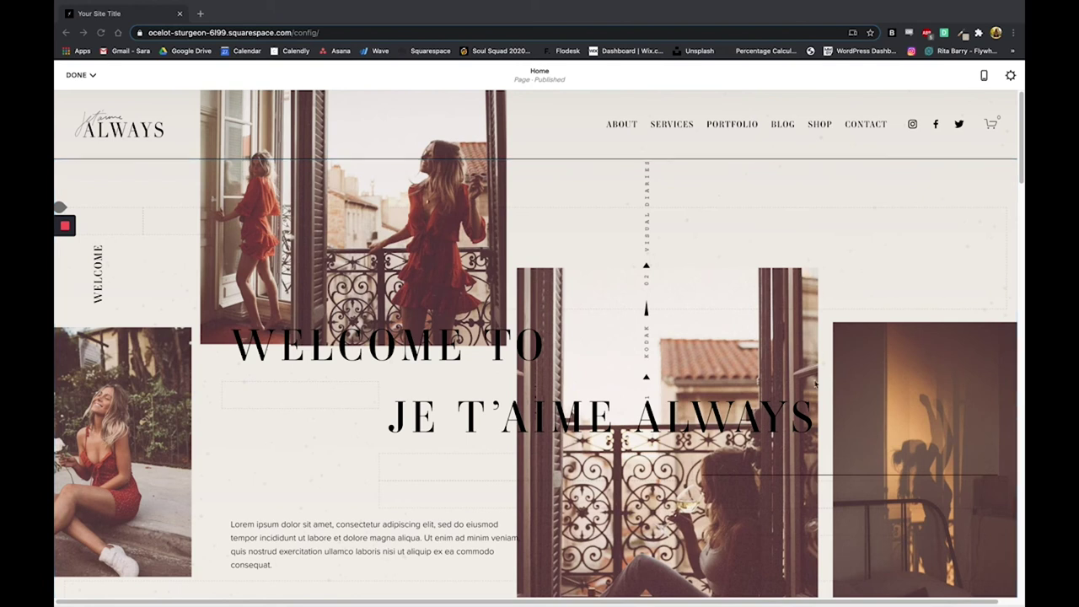
# - Browse the Headlines section layouts, and add a blank section directly below the Home page's welcome section
pyautogui.scroll(-1, 815, 385)
pyautogui.scroll(-5, 806, 376)
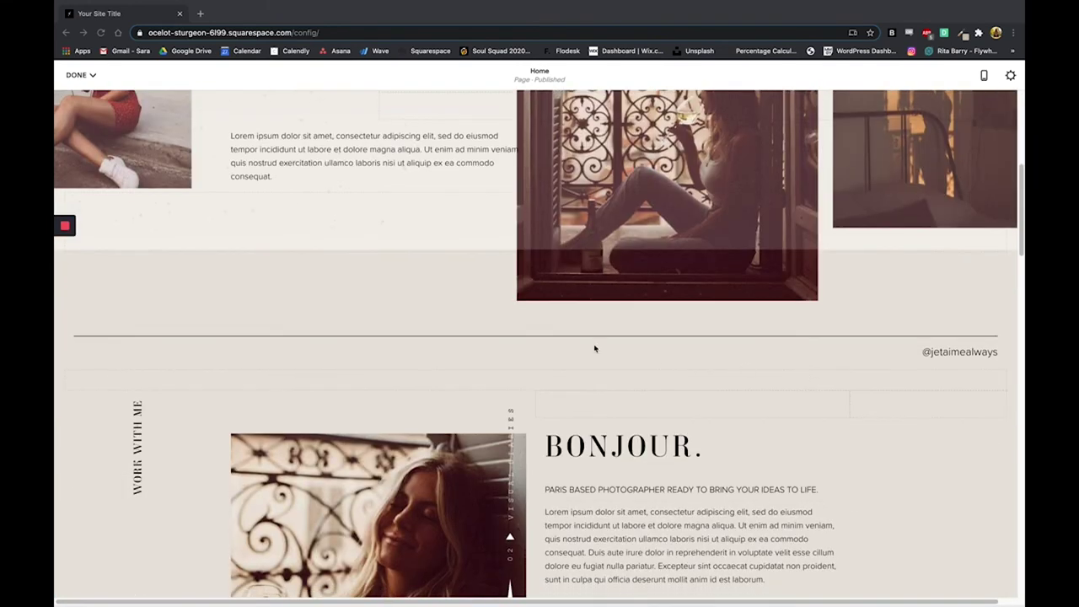
pyautogui.moveTo(536, 301)
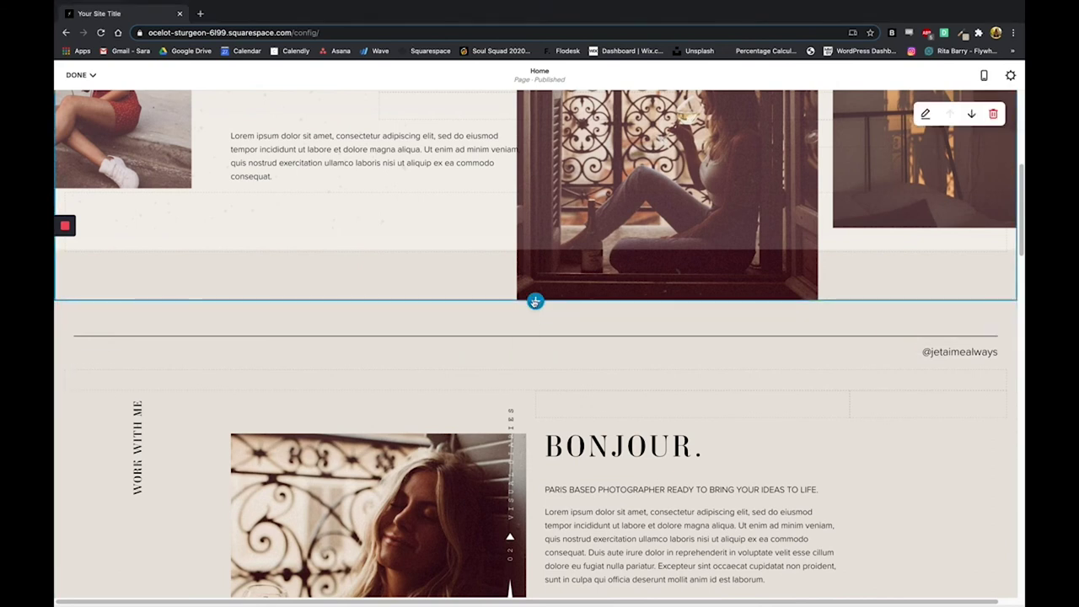
pyautogui.click(535, 301)
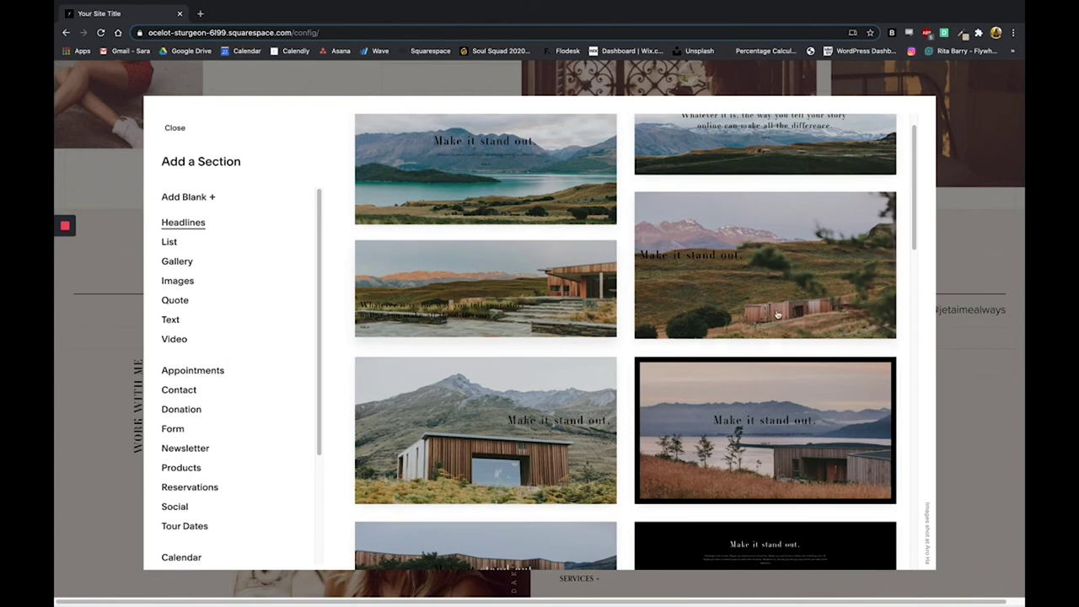
pyautogui.scroll(-6, 778, 314)
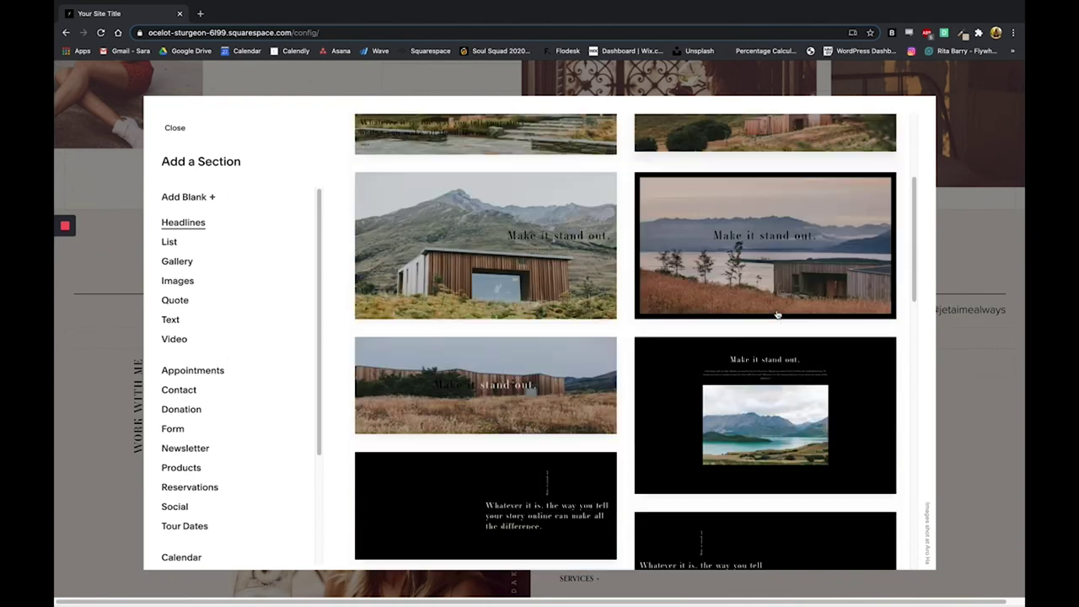
pyautogui.scroll(-4, 777, 314)
pyautogui.scroll(7, 777, 314)
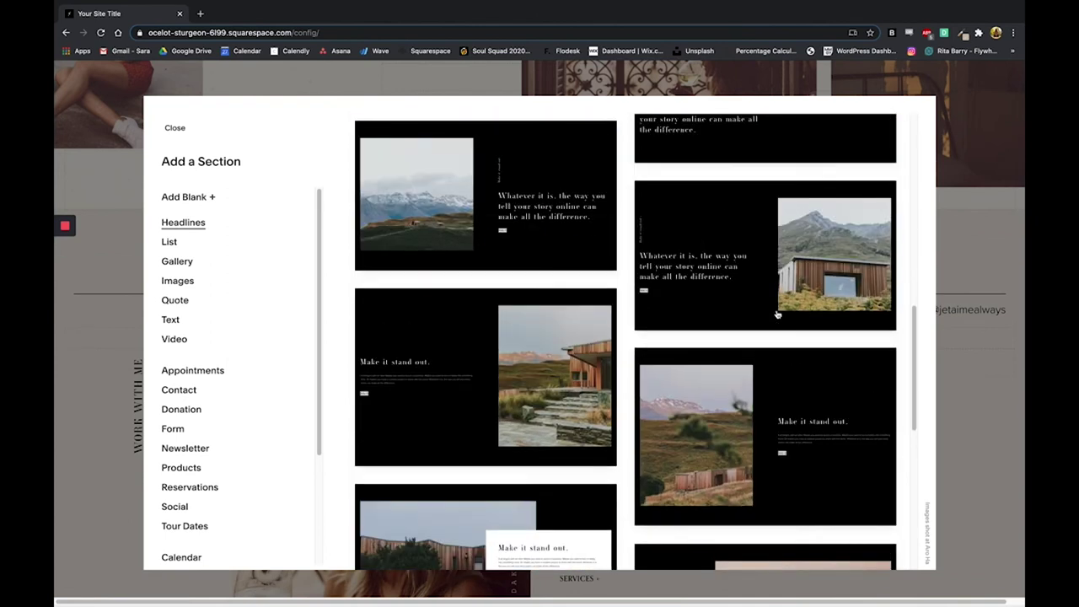
pyautogui.scroll(3, 778, 314)
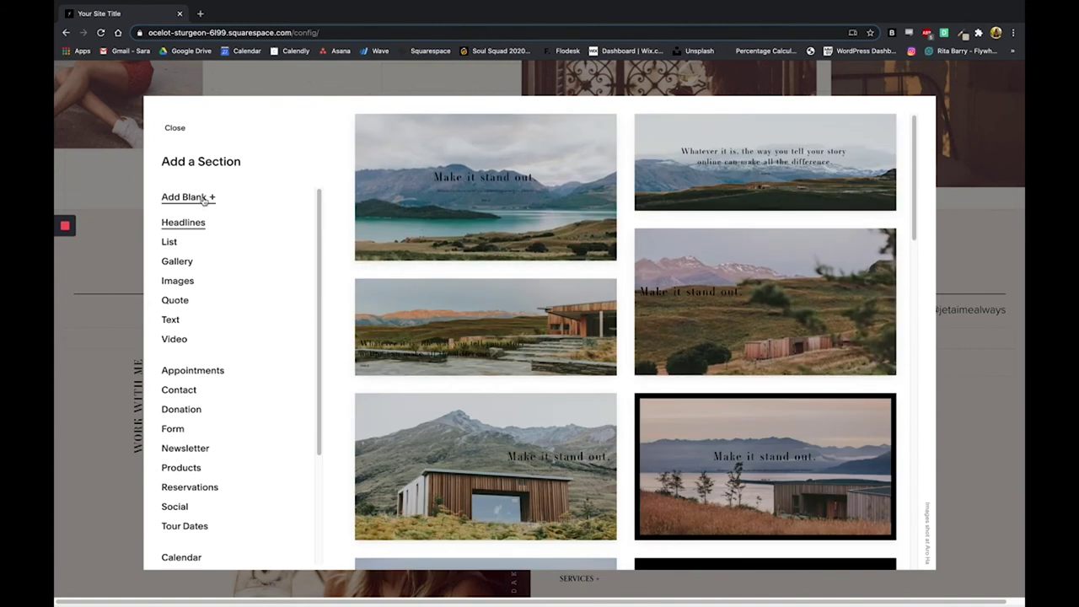
pyautogui.click(204, 199)
# - Change the blank section's color theme to one with a white background
pyautogui.click(926, 157)
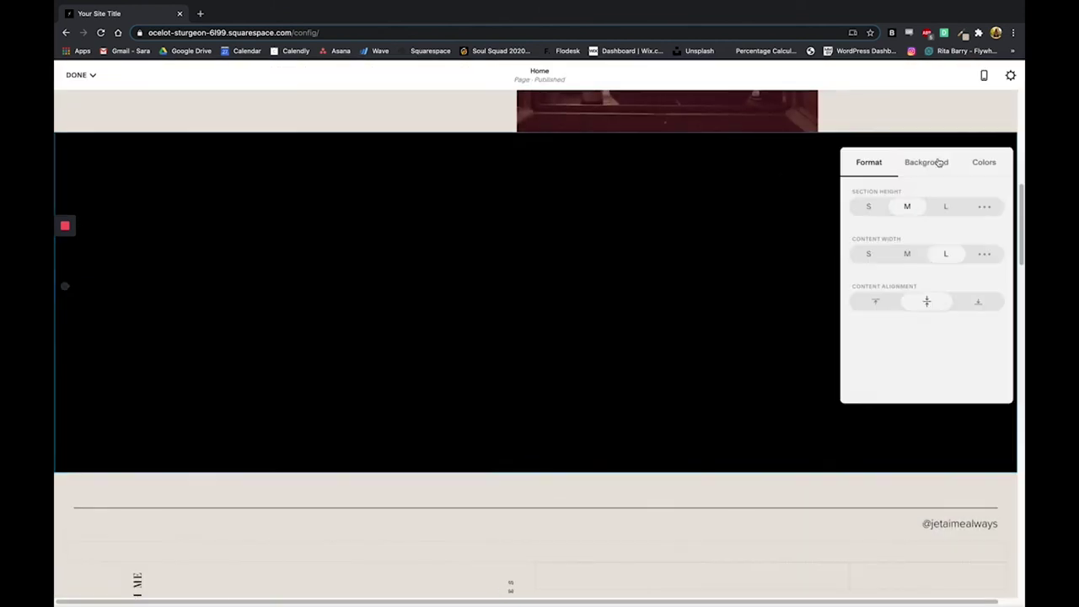
pyautogui.click(984, 162)
pyautogui.click(936, 229)
pyautogui.click(595, 282)
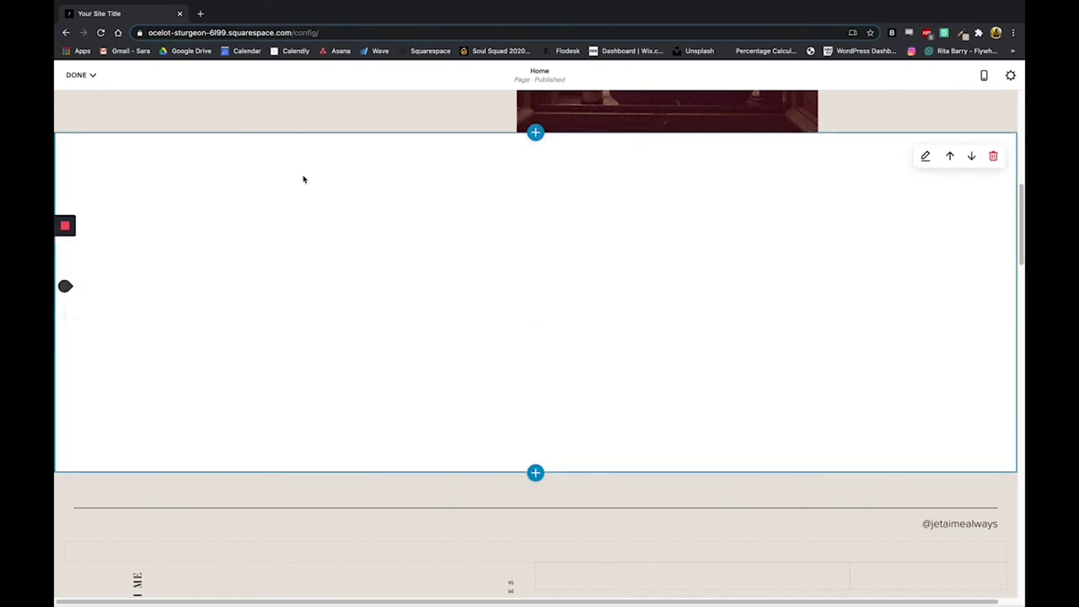
# - Take the browser window out of full screen and add an Image block to the white section
pyautogui.moveTo(85, 15)
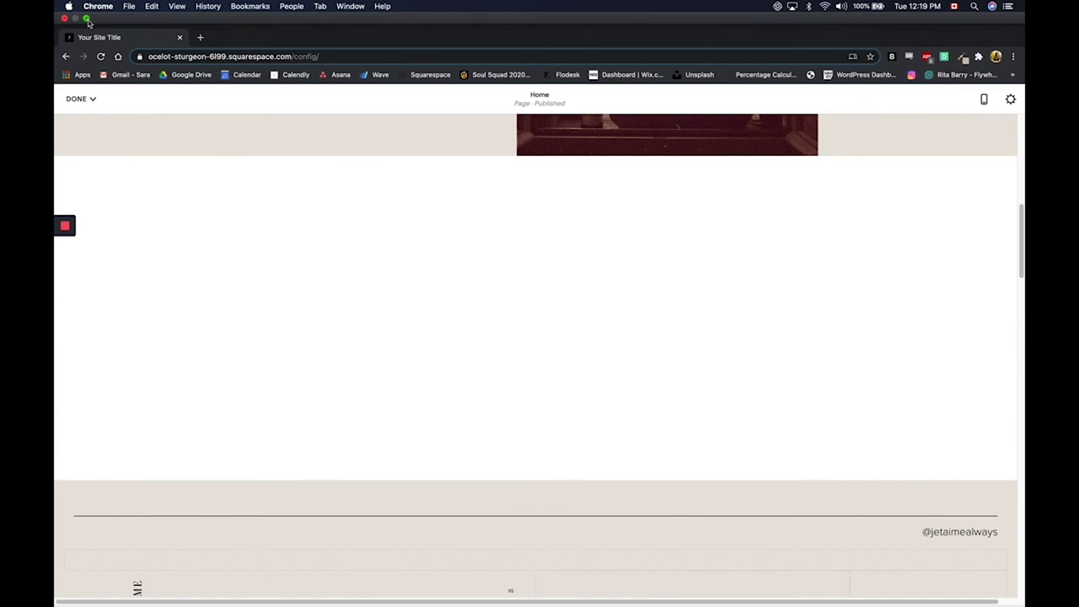
pyautogui.click(87, 18)
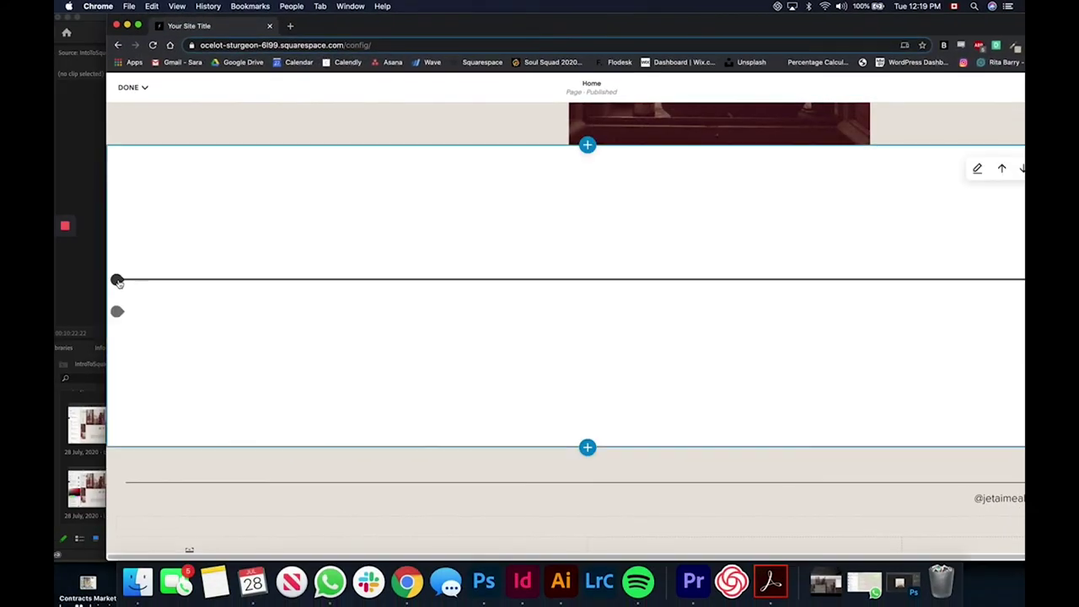
pyautogui.click(117, 281)
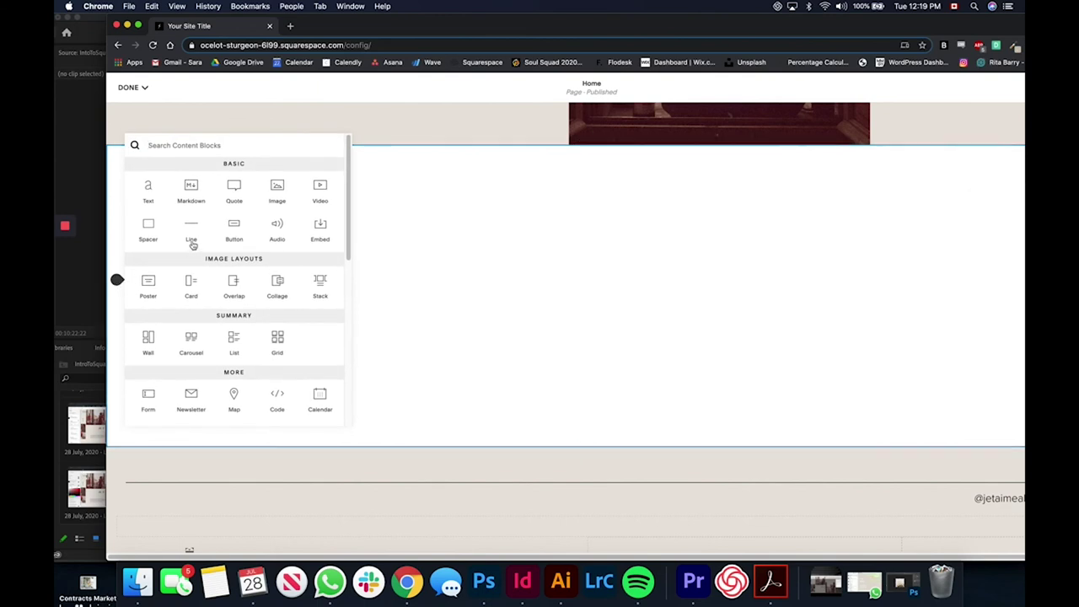
pyautogui.click(277, 190)
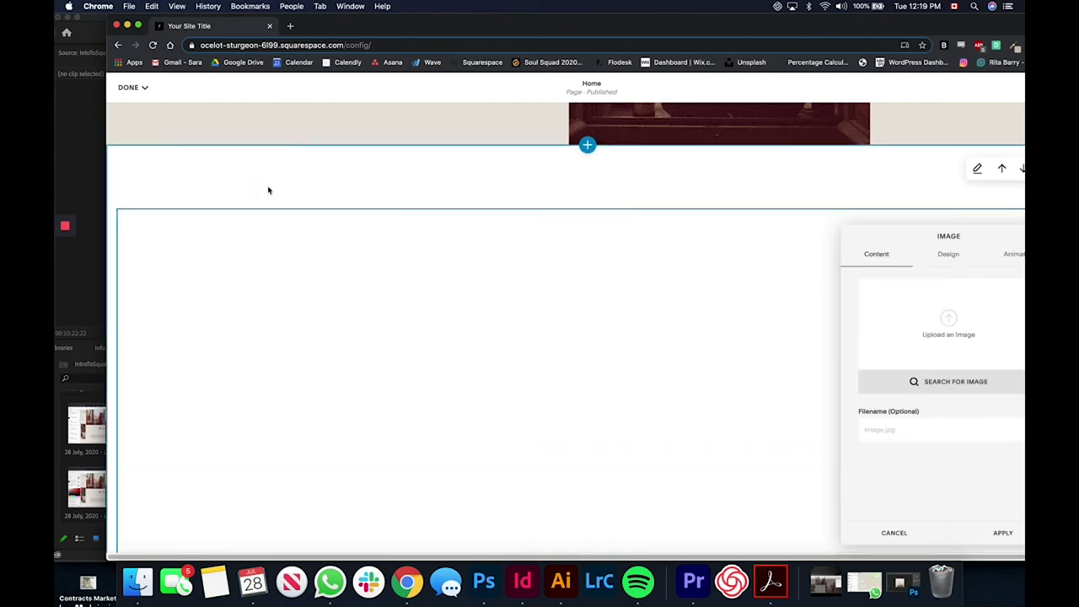
# - Return the browser to full screen, upload the pampas grass photo into the Image block, and apply it
pyautogui.click(140, 25)
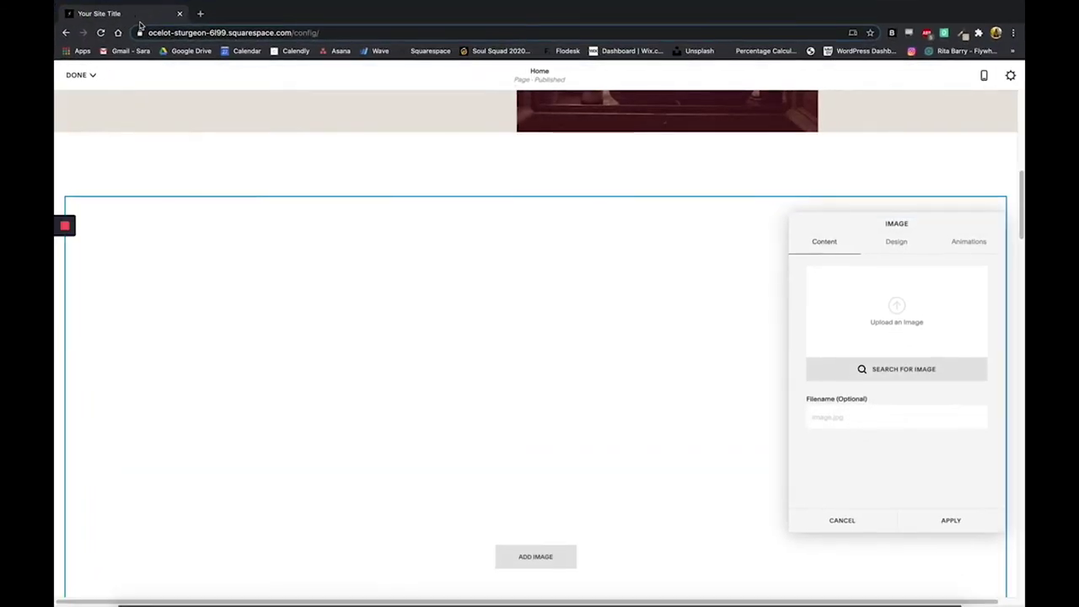
pyautogui.moveTo(1024, 439); pyautogui.dragTo(908, 360)
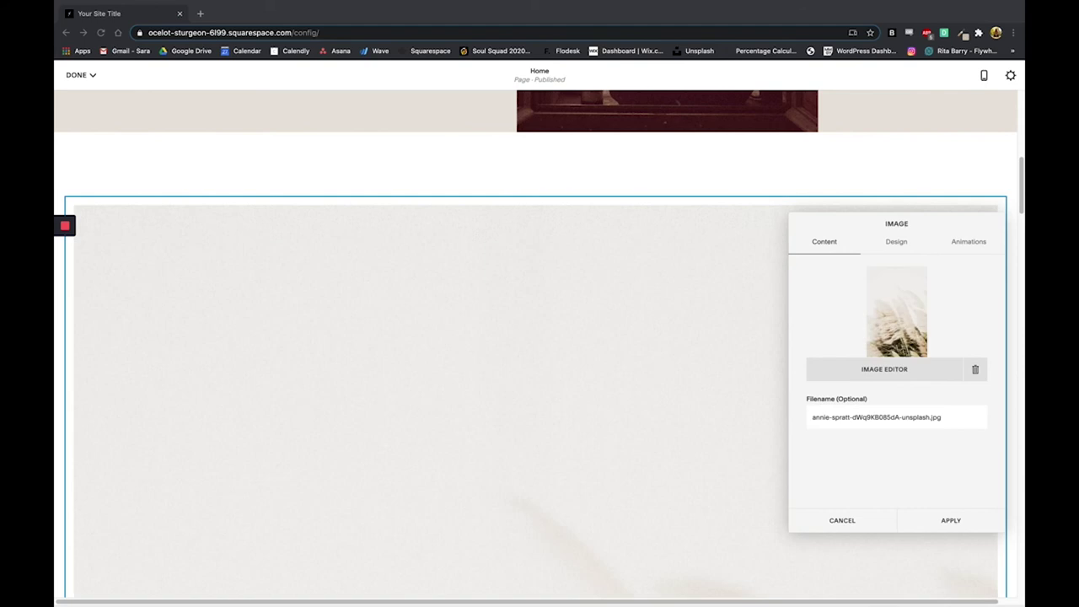
pyautogui.click(951, 521)
# - Move the empty text block from below the pampas grass image to the column on its right
pyautogui.scroll(-8, 108, 334)
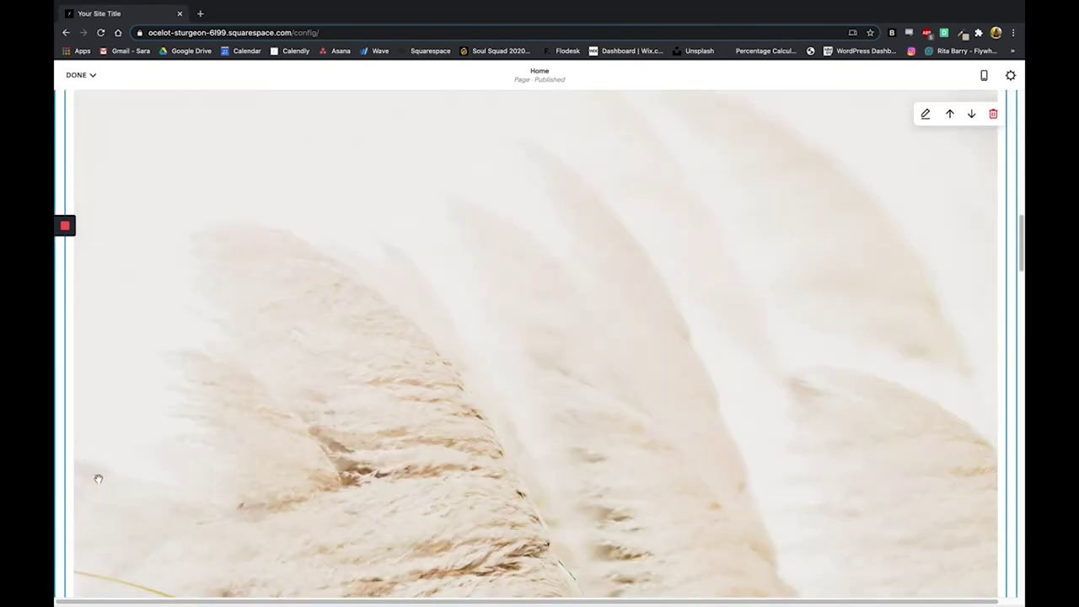
pyautogui.scroll(-5, 85, 509)
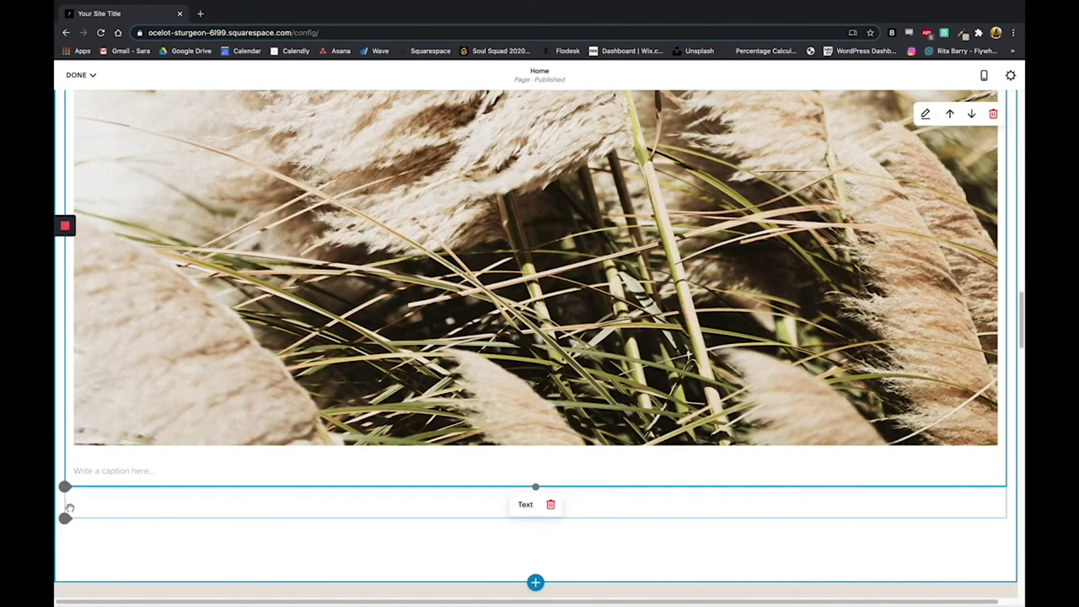
pyautogui.moveTo(95, 509); pyautogui.dragTo(831, 224)
# - Fill the text block beside the image with lorem ipsum text, and start a new paragraph after "lectus magna."
pyautogui.scroll(10, 641, 242)
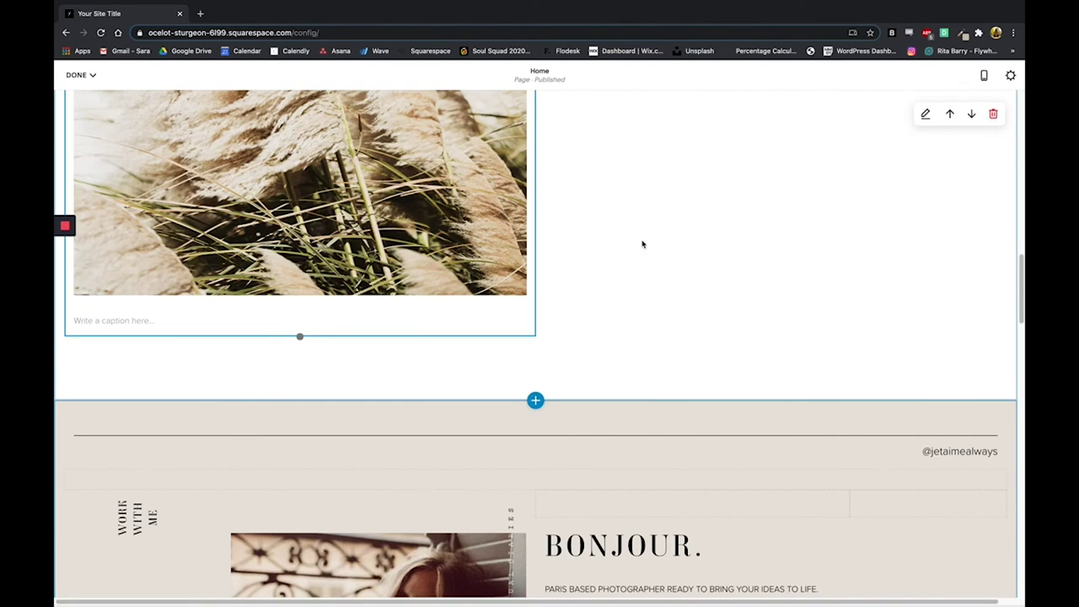
pyautogui.scroll(5, 641, 242)
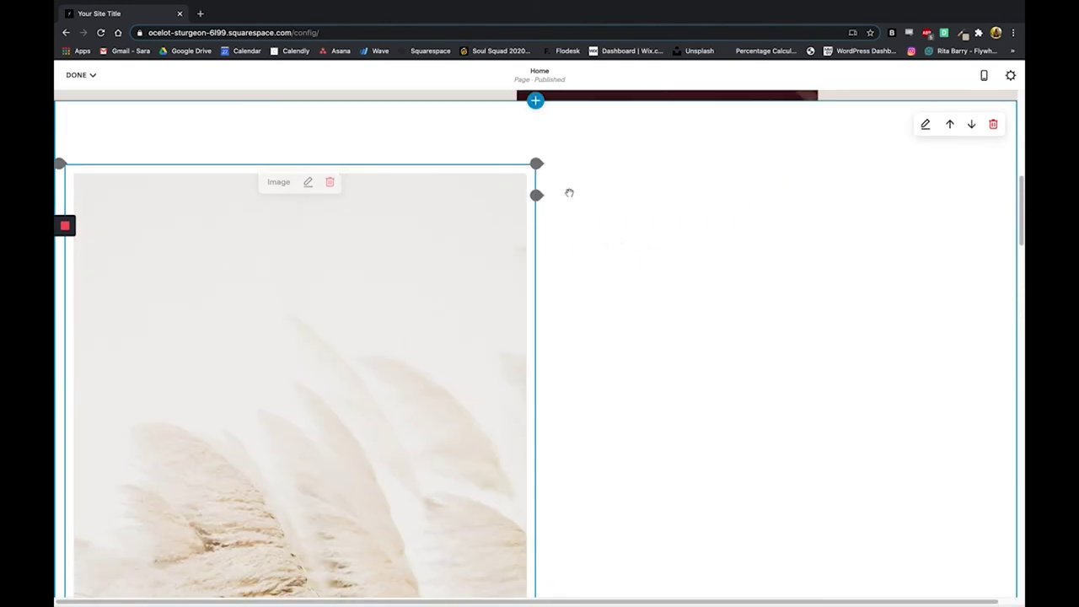
pyautogui.click(569, 179)
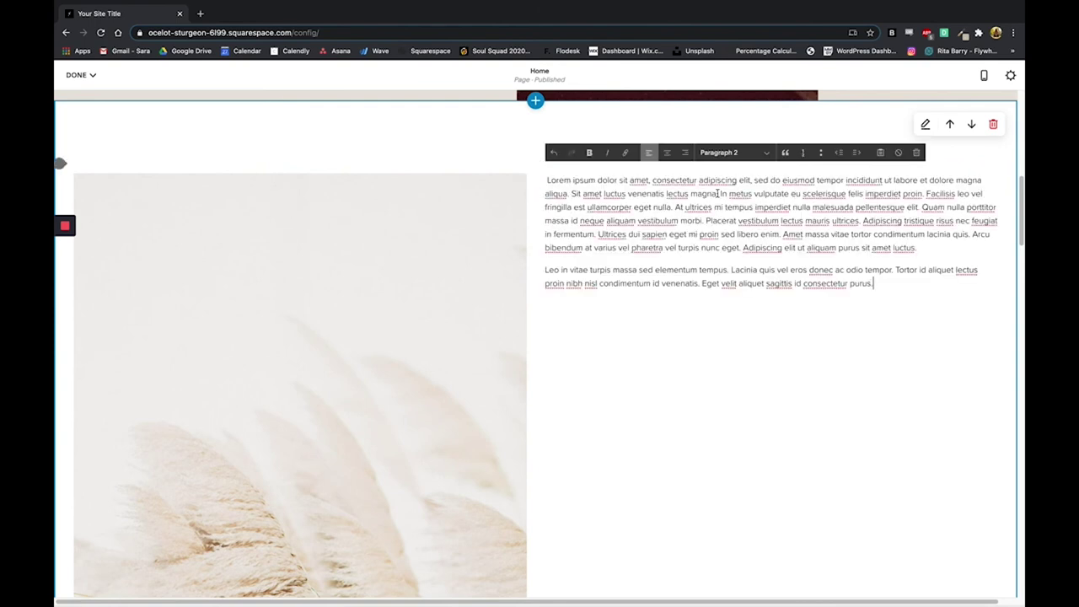
pyautogui.press('Return')
# - Format the first lorem ipsum paragraph as Heading 2 and remove the space at its start
pyautogui.moveTo(722, 195); pyautogui.dragTo(544, 178)
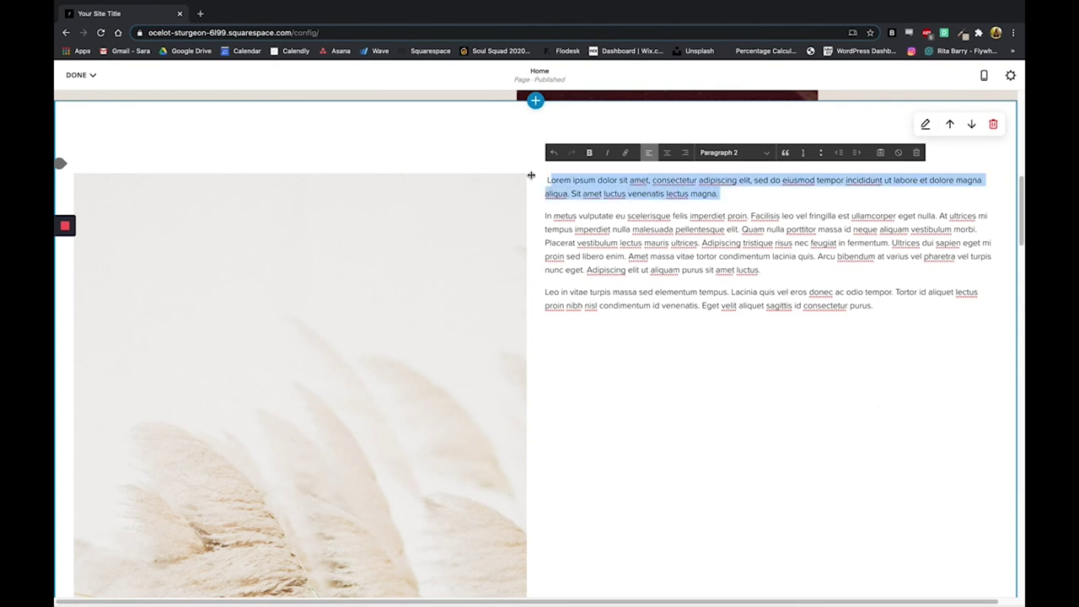
pyautogui.click(735, 153)
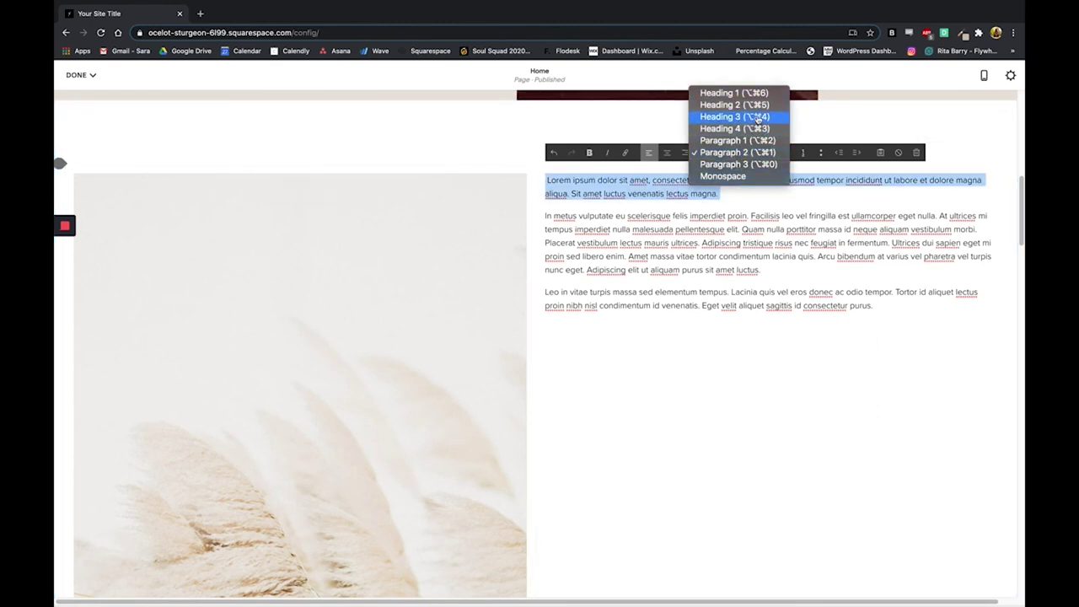
pyautogui.click(761, 106)
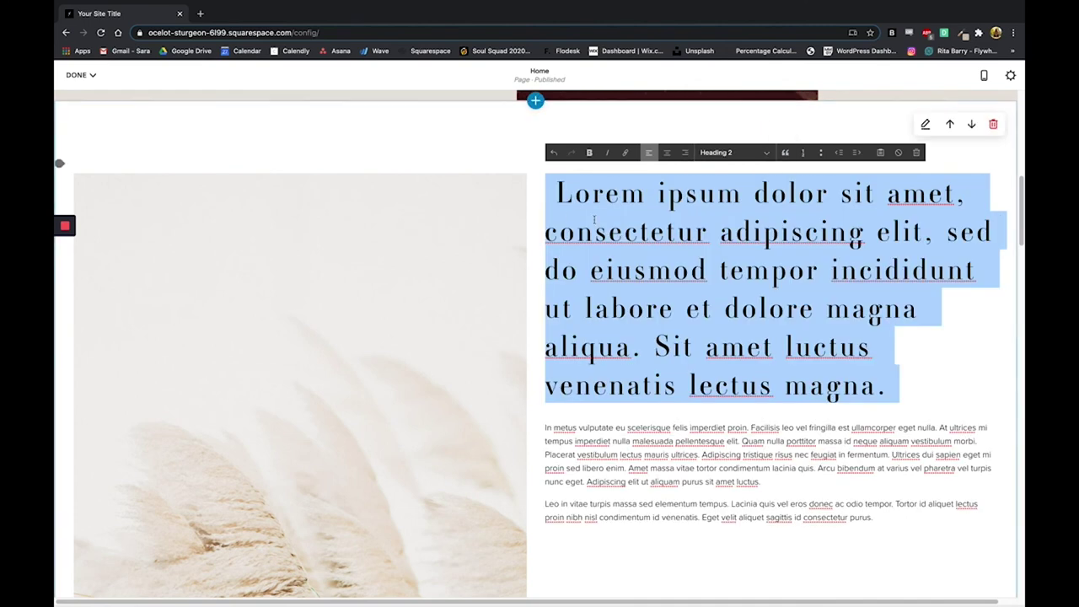
pyautogui.click(545, 193)
pyautogui.press('Delete')
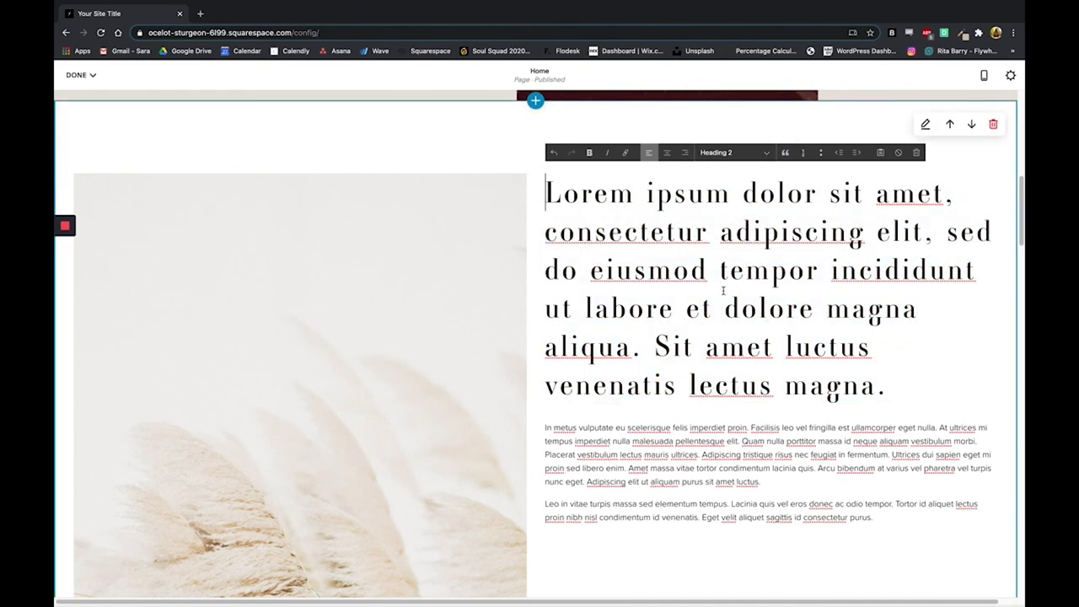
# - Add a Button block directly below the lorem ipsum text
pyautogui.scroll(-3, 722, 288)
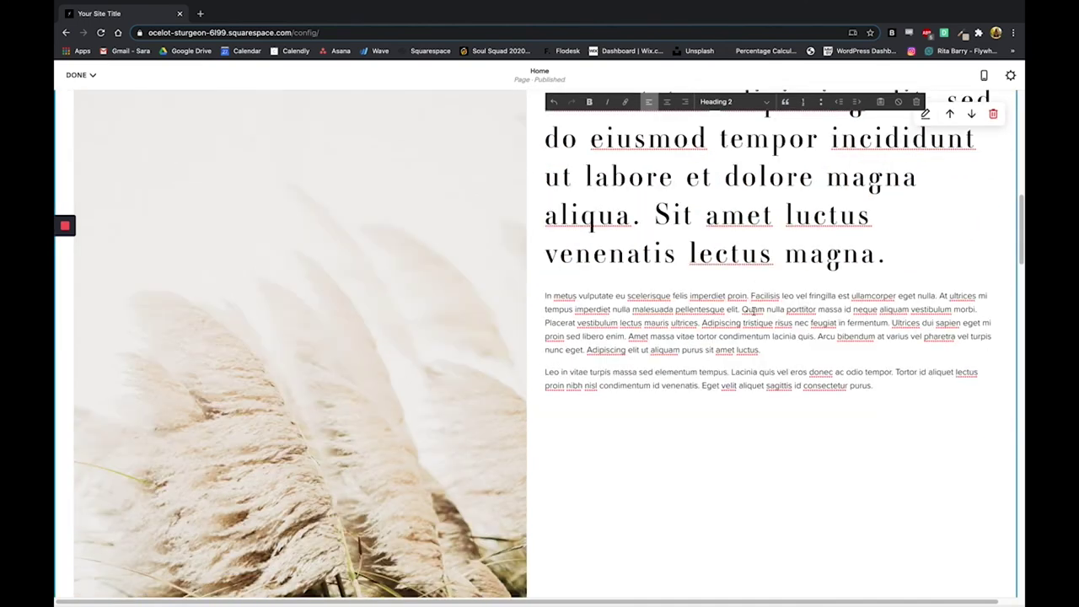
pyautogui.scroll(-2, 753, 310)
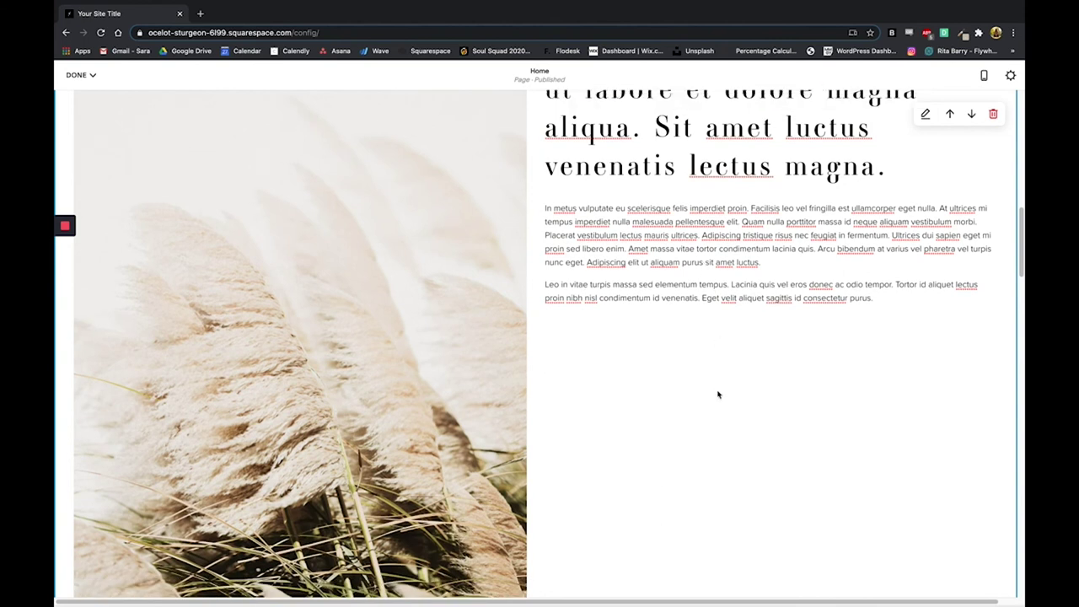
pyautogui.click(537, 313)
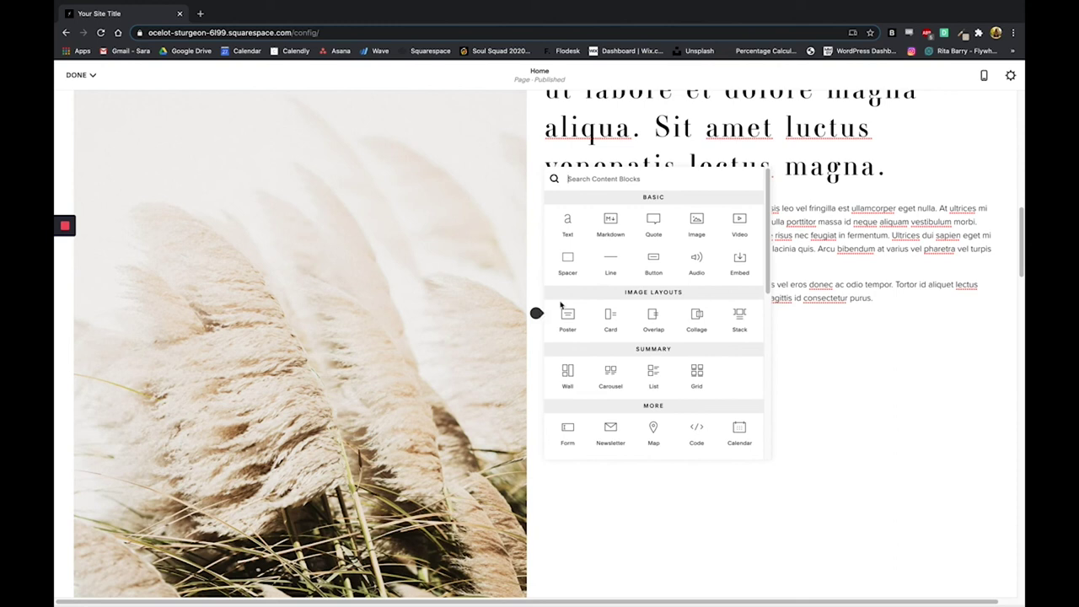
pyautogui.click(653, 261)
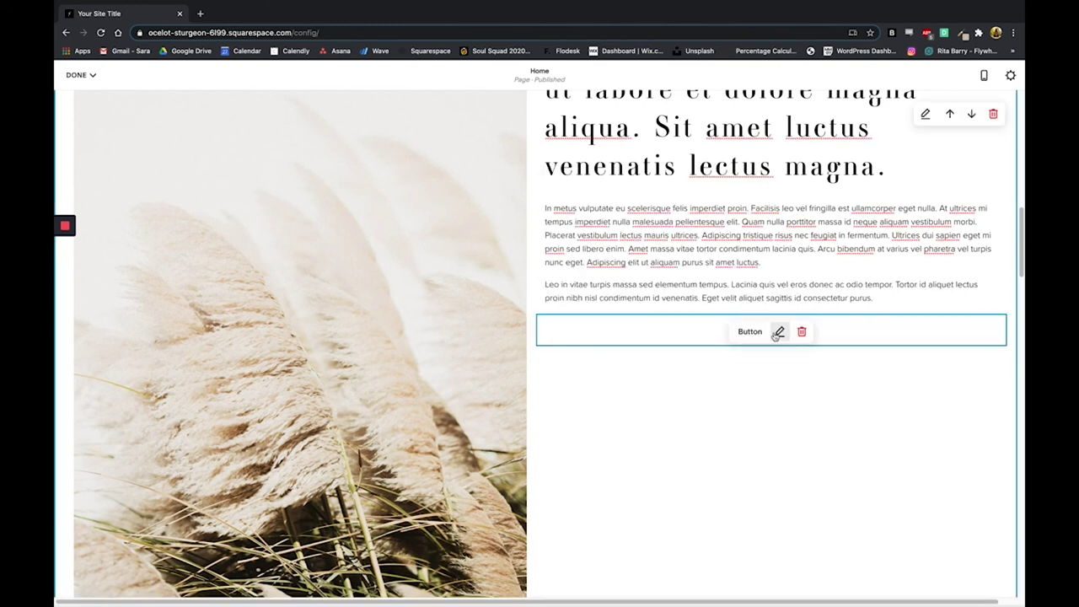
# - Set the "Learn more" button's alignment to Left and apply the change
pyautogui.click(776, 335)
pyautogui.scroll(-1, 923, 484)
pyautogui.click(892, 543)
pyautogui.click(892, 529)
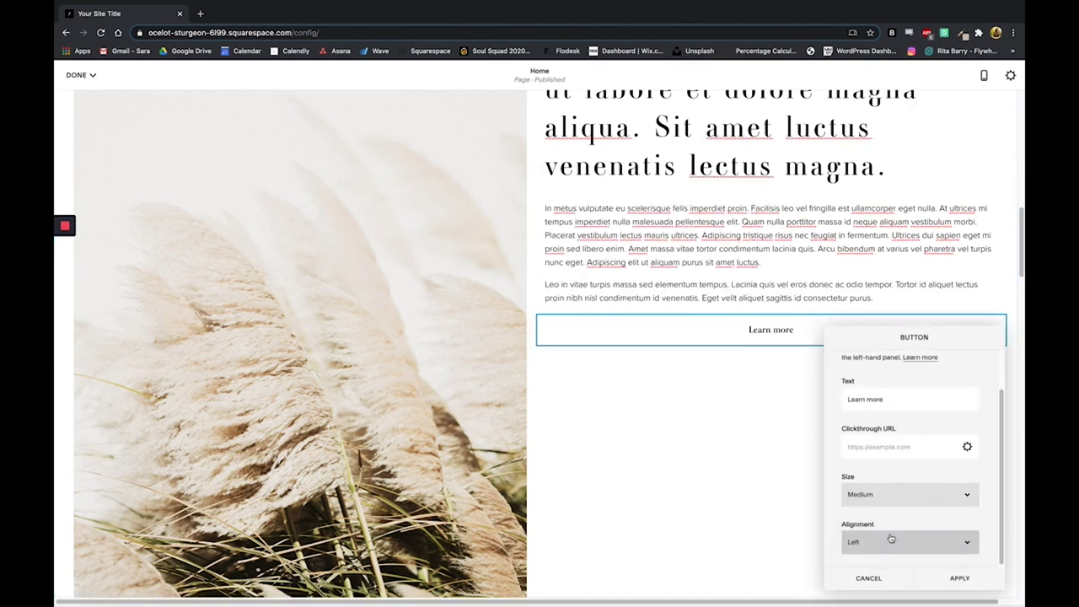
pyautogui.click(959, 578)
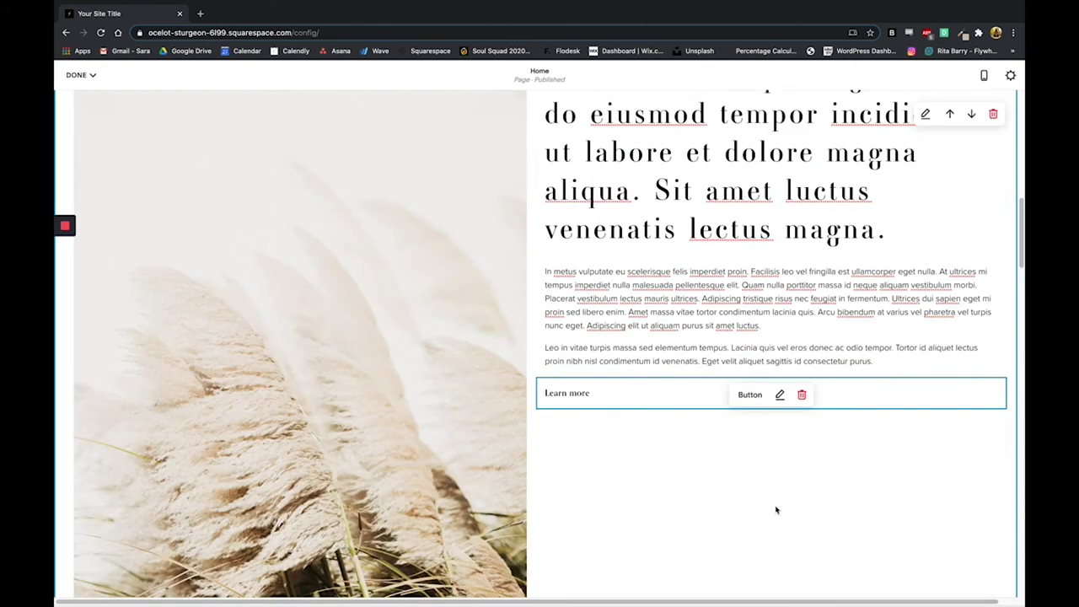
# - Insert a Spacer block above the lorem ipsum heading and increase its height
pyautogui.scroll(3, 777, 509)
pyautogui.click(535, 113)
pyautogui.click(654, 193)
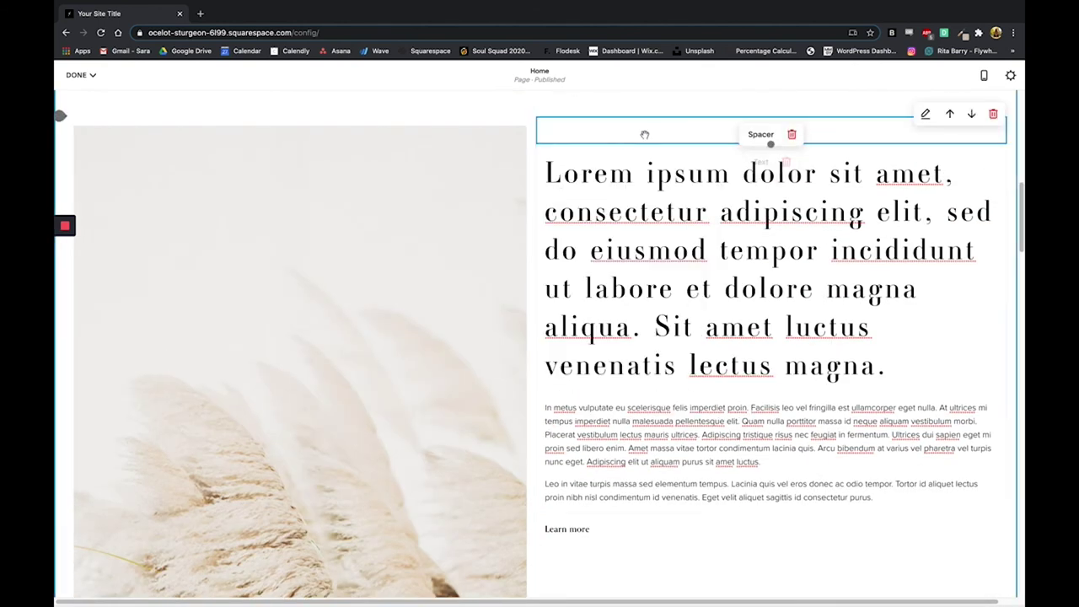
pyautogui.moveTo(771, 144); pyautogui.dragTo(773, 185)
pyautogui.scroll(-3, 769, 191)
pyautogui.scroll(2, 768, 192)
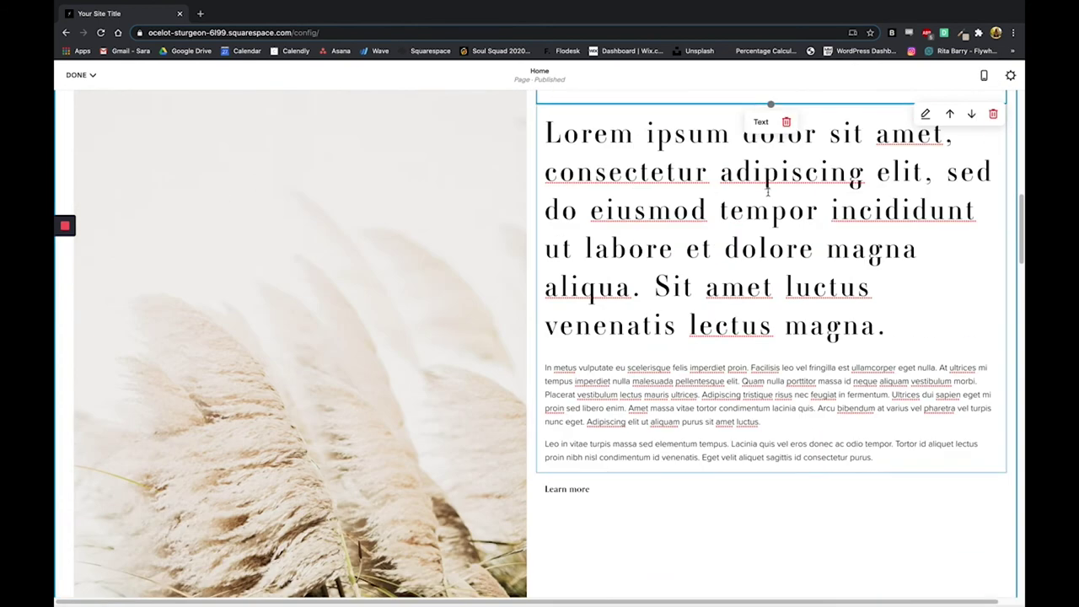
pyautogui.scroll(1, 767, 192)
# - Place narrow spacers at the outer sides of the image and the text to pull both columns inward
pyautogui.click(537, 183)
pyautogui.moveTo(555, 194); pyautogui.dragTo(110, 268)
pyautogui.moveTo(534, 132); pyautogui.dragTo(1012, 145)
pyautogui.click(65, 155)
pyautogui.moveTo(835, 147); pyautogui.dragTo(967, 152)
# - Reduce the height of the spacer above the lorem ipsum heading, and check the section's layout
pyautogui.scroll(-3, 672, 180)
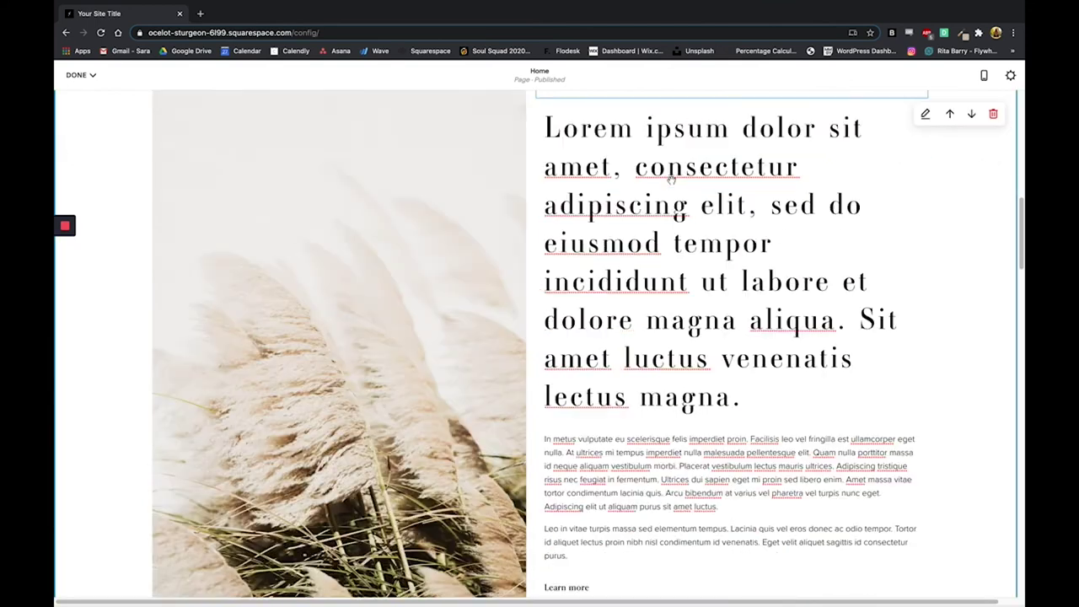
pyautogui.scroll(3, 641, 179)
pyautogui.moveTo(736, 225); pyautogui.dragTo(732, 212)
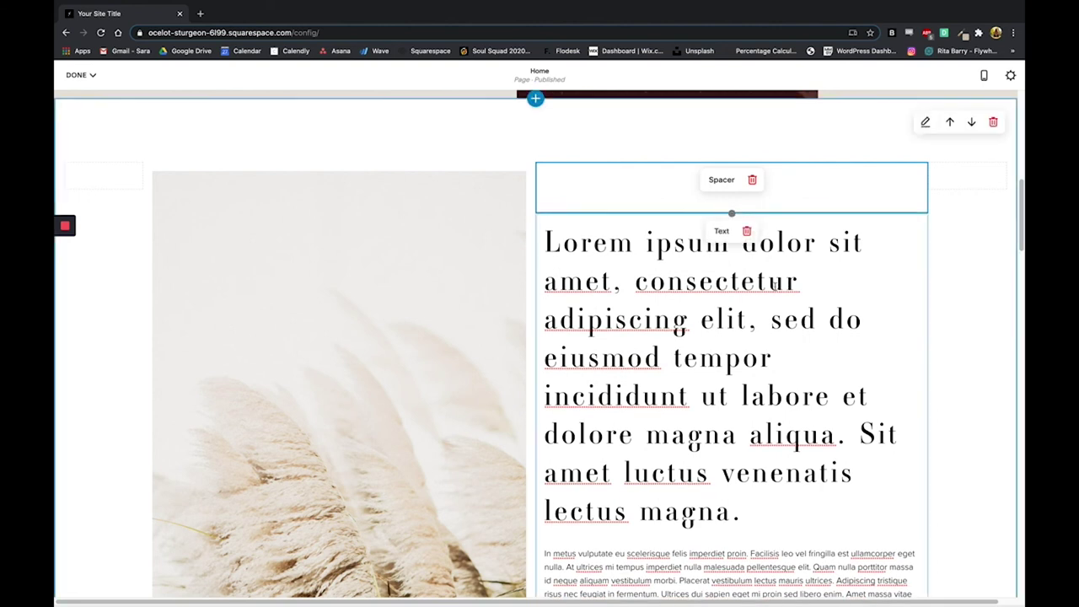
pyautogui.scroll(-3, 774, 284)
pyautogui.scroll(2, 773, 284)
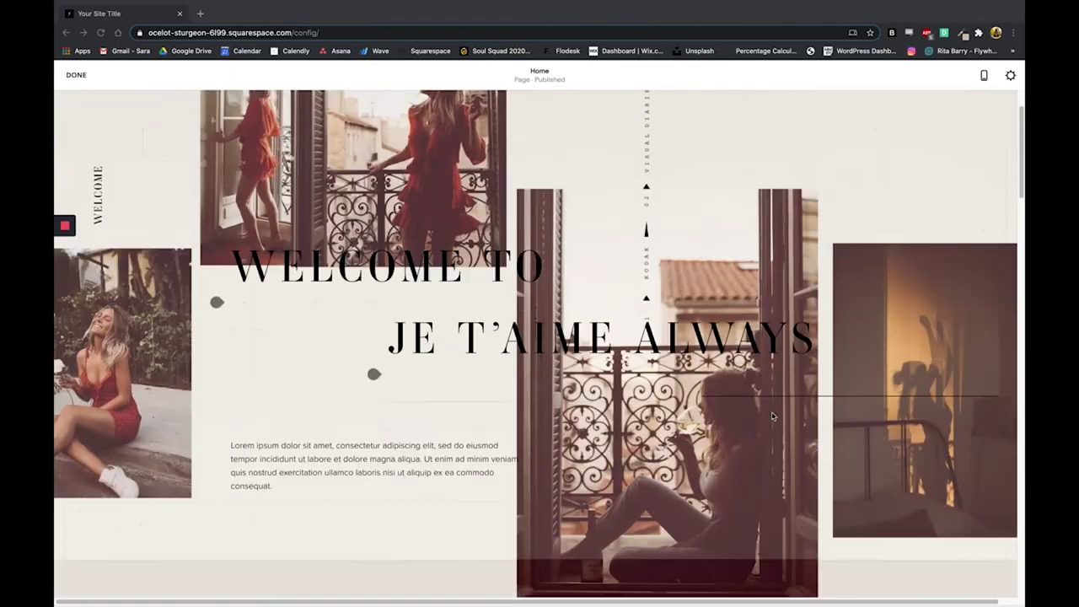
pyautogui.scroll(-5, 771, 416)
pyautogui.scroll(-4, 772, 413)
pyautogui.scroll(1, 773, 359)
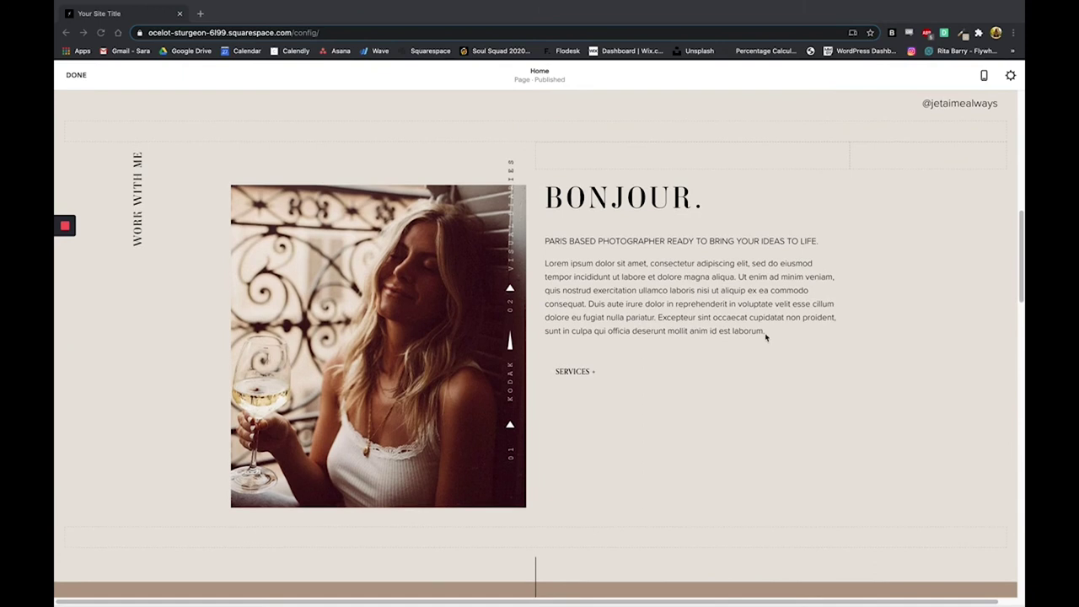
# - Try the M, S and L section heights on the Bonjour section
pyautogui.scroll(2, 896, 137)
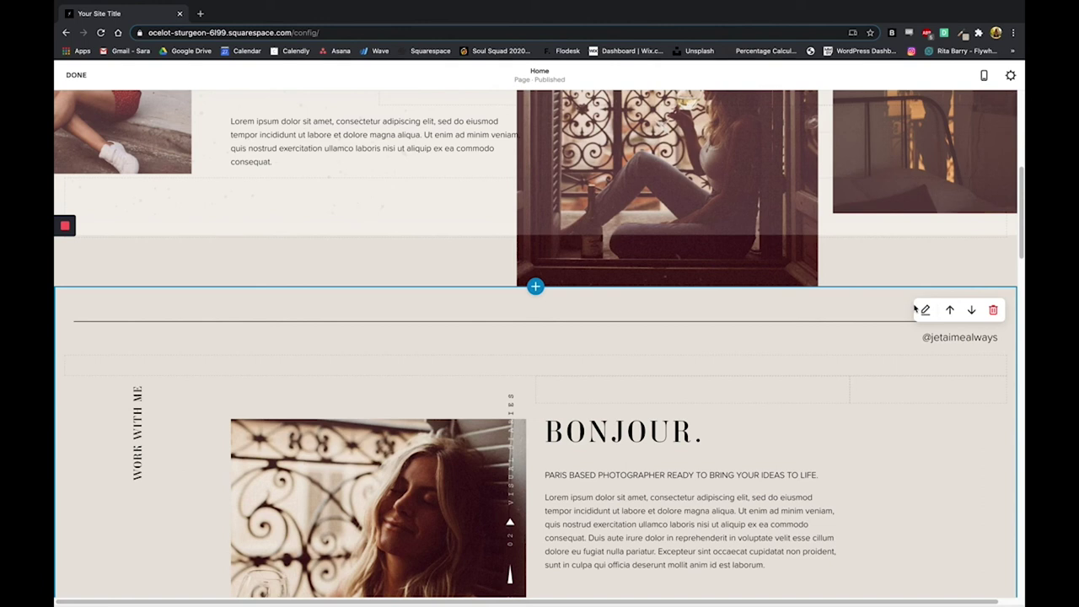
pyautogui.click(921, 311)
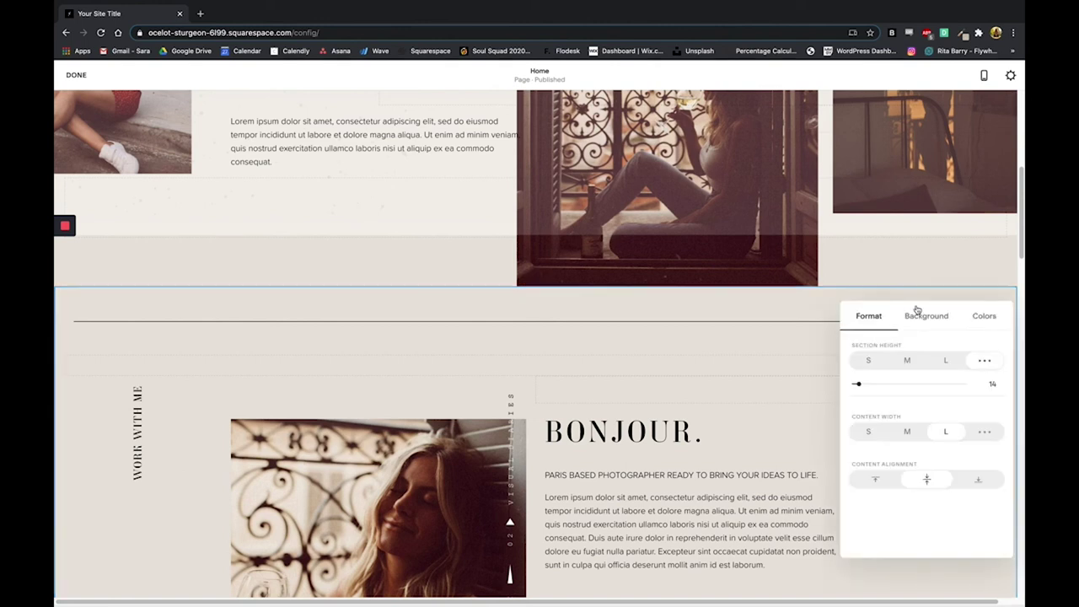
pyautogui.click(936, 364)
pyautogui.click(908, 363)
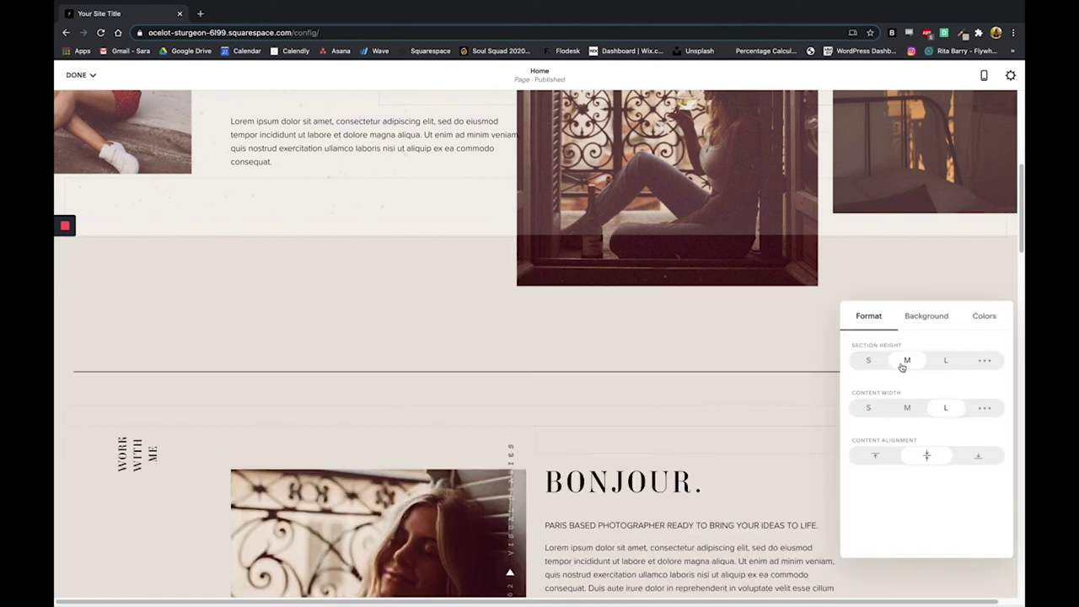
pyautogui.click(873, 363)
pyautogui.click(946, 363)
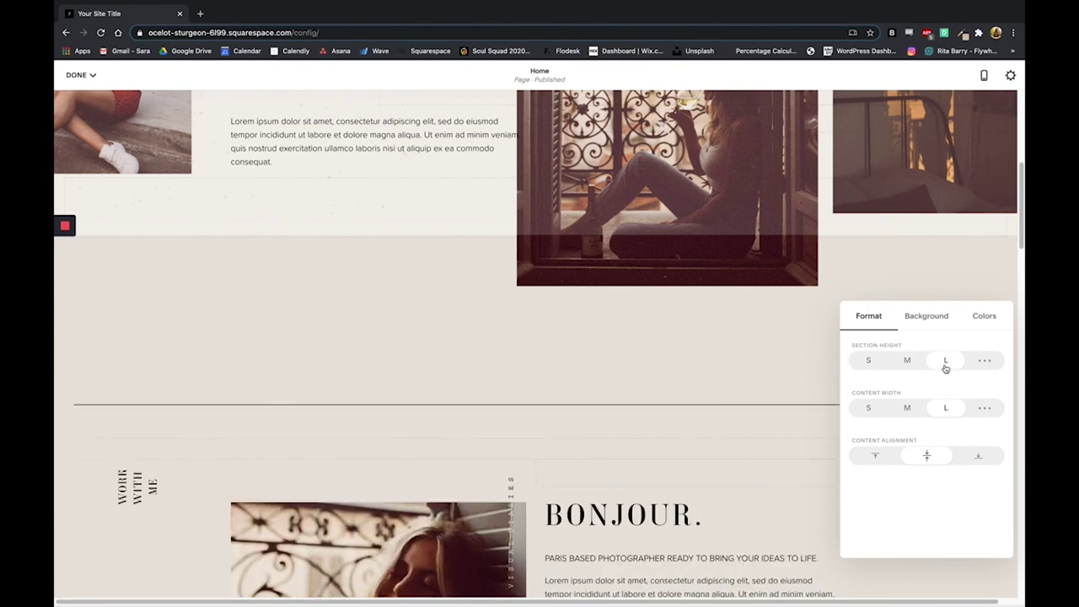
# - Try the S and M content widths on the Bonjour section, then return it to L
pyautogui.click(870, 409)
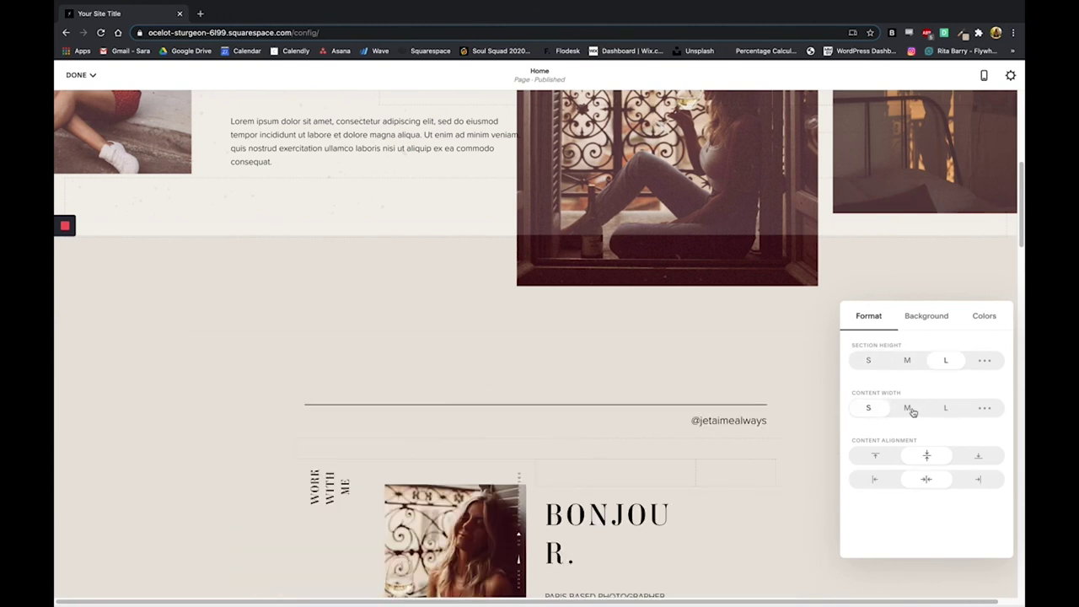
pyautogui.click(909, 409)
pyautogui.click(946, 409)
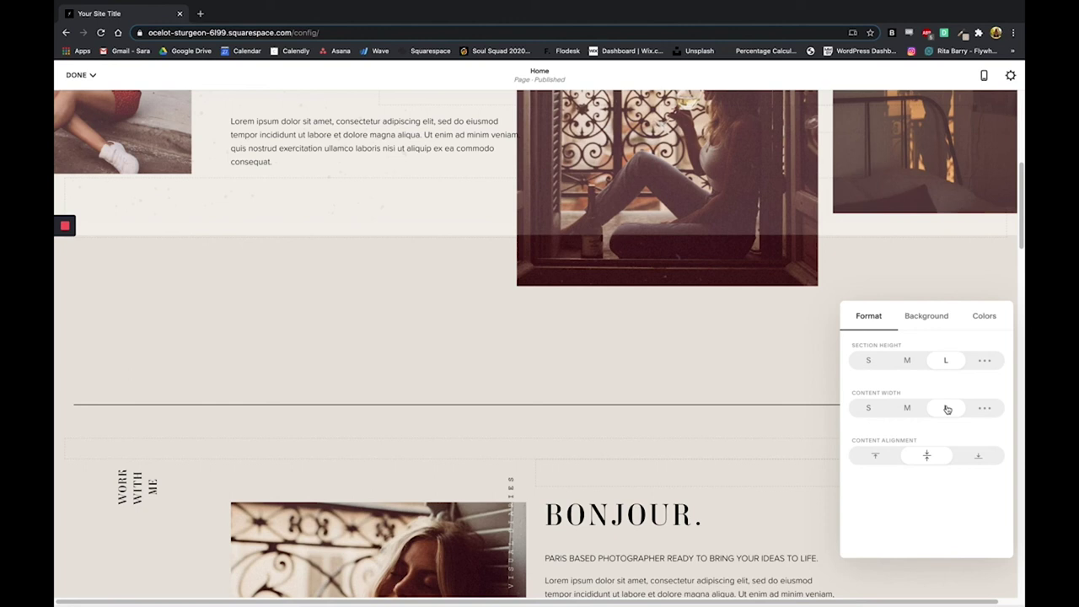
# - View the Bonjour section's background options and try the Dark Minimal color theme on it
pyautogui.click(931, 328)
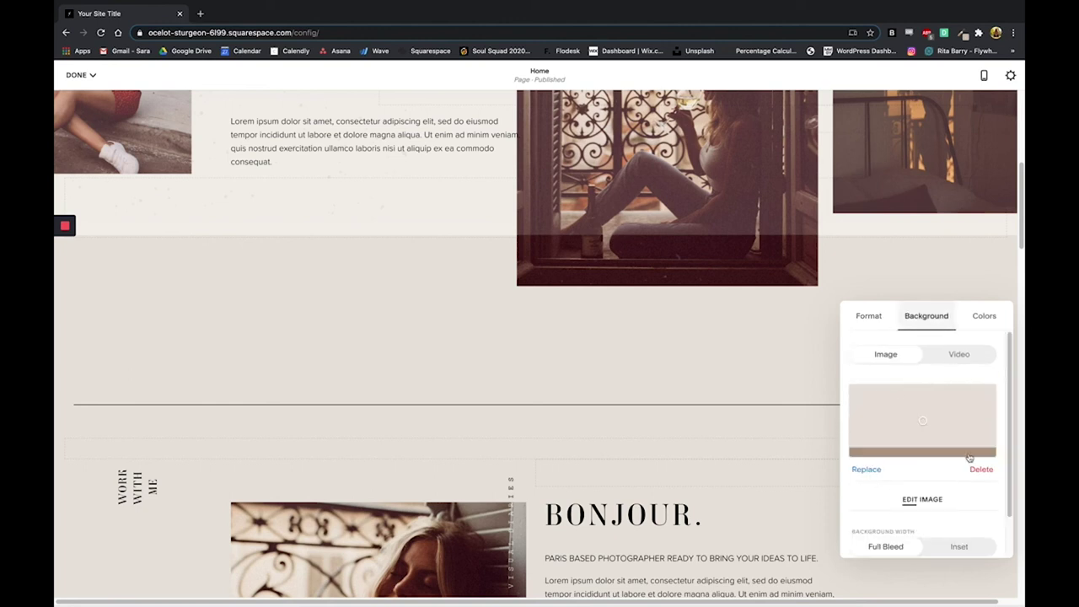
pyautogui.click(980, 317)
pyautogui.click(928, 503)
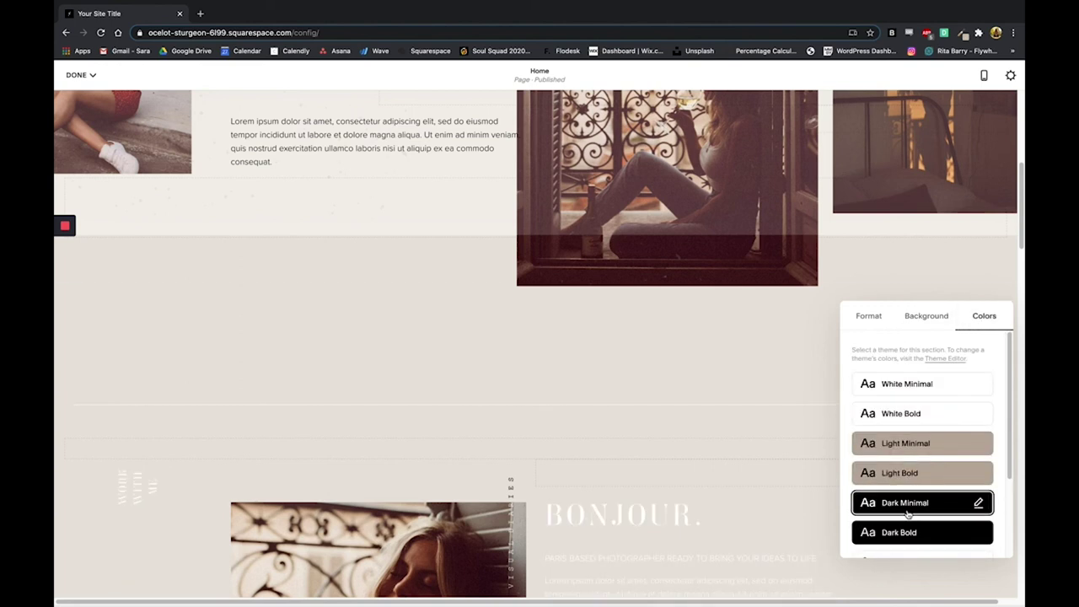
pyautogui.scroll(-3, 725, 489)
pyautogui.scroll(-1, 759, 497)
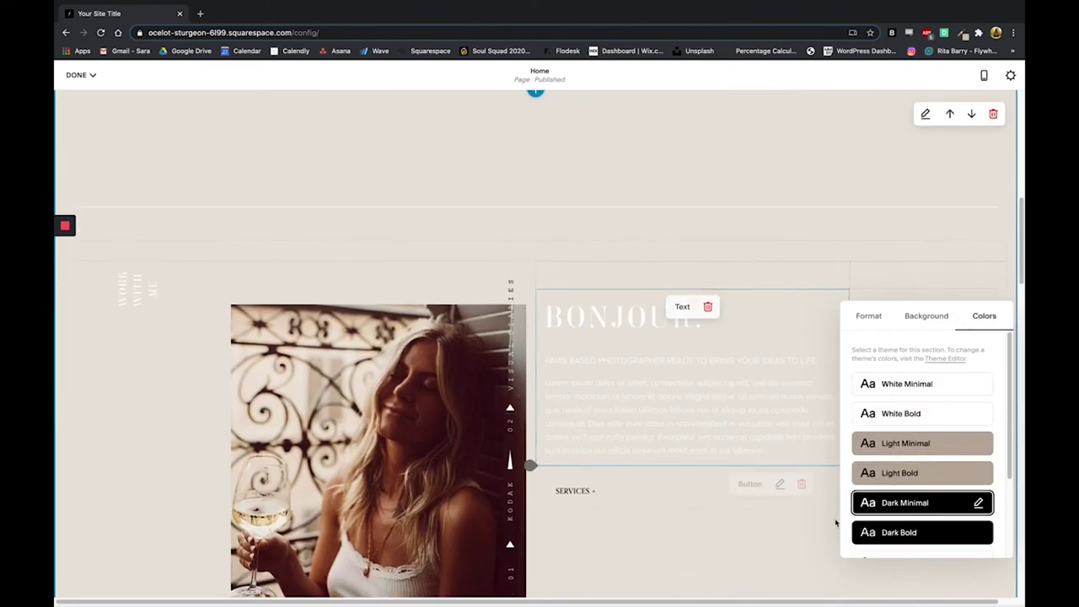
# - Try the Dark Bold, Black Minimal and Black Bold color themes on the Bonjour section
pyautogui.click(880, 534)
pyautogui.scroll(-3, 907, 487)
pyautogui.click(906, 439)
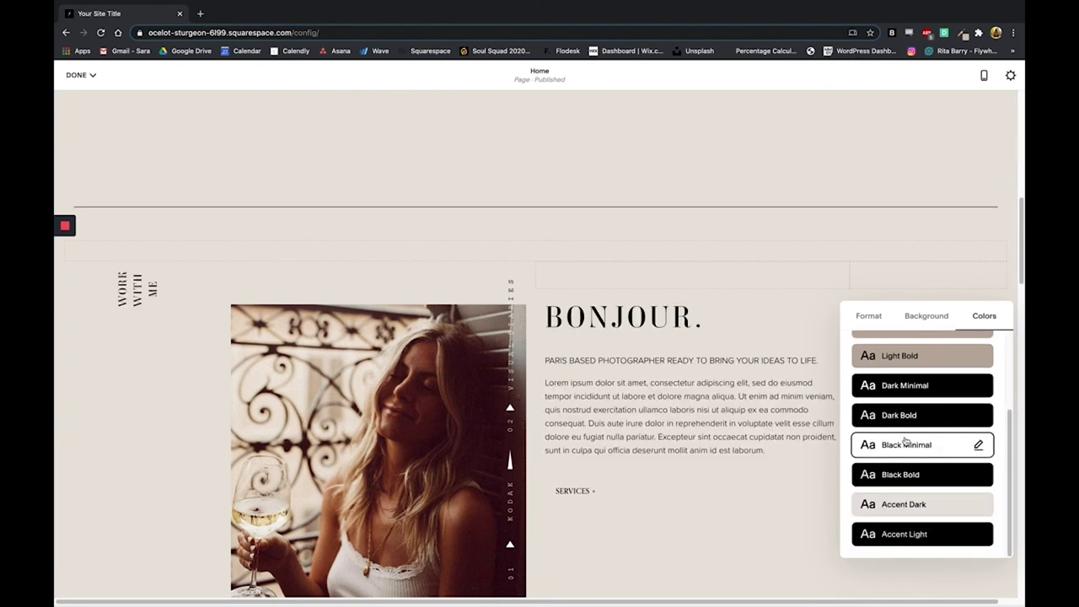
pyautogui.click(906, 476)
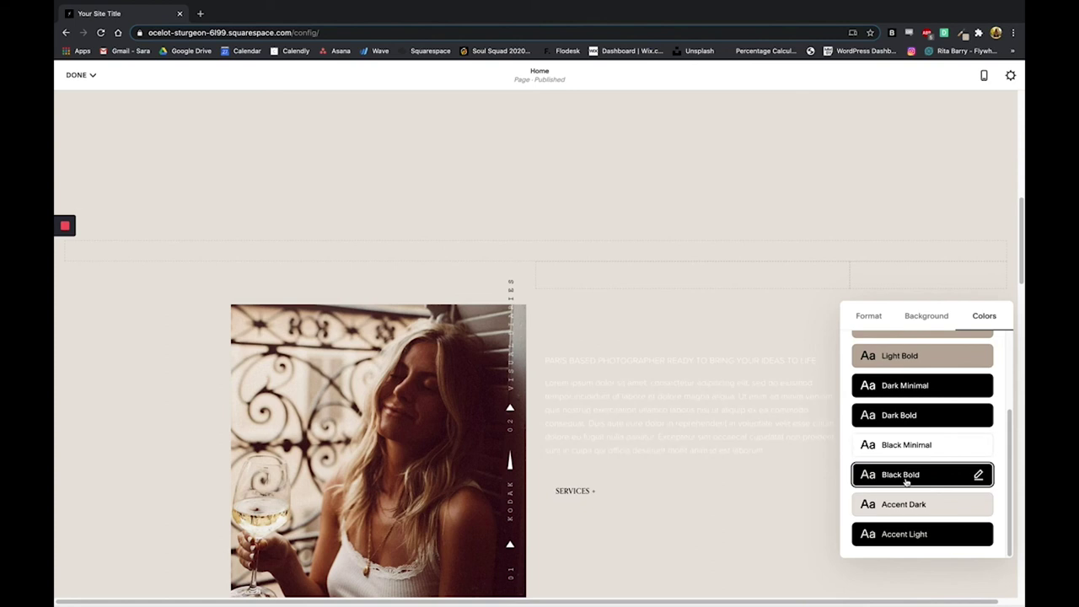
pyautogui.scroll(3, 906, 481)
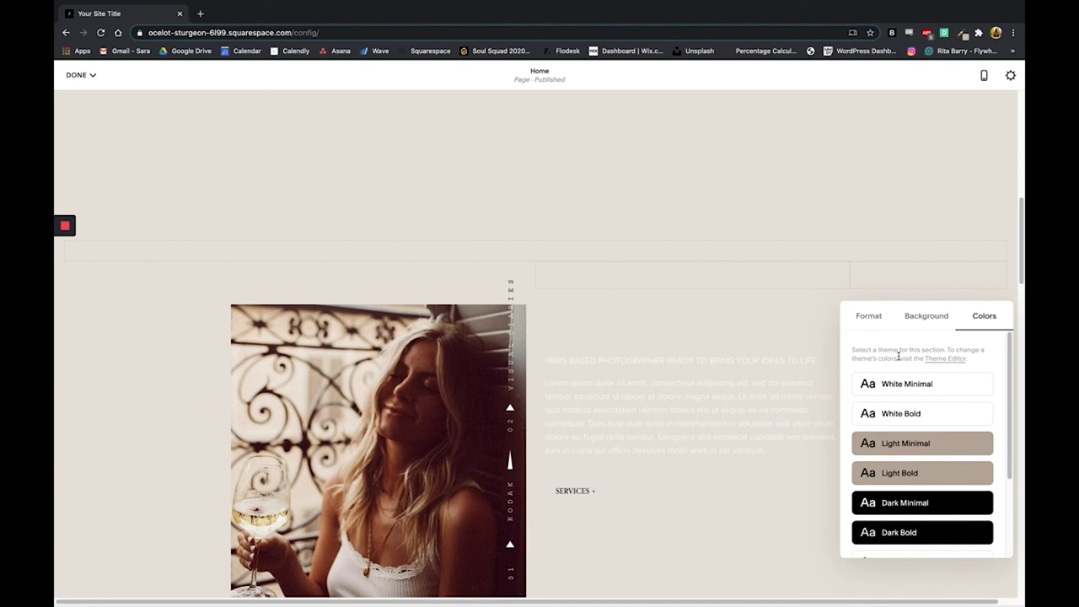
# - Discard the unsaved changes to the Home page and leave page editing
pyautogui.click(76, 75)
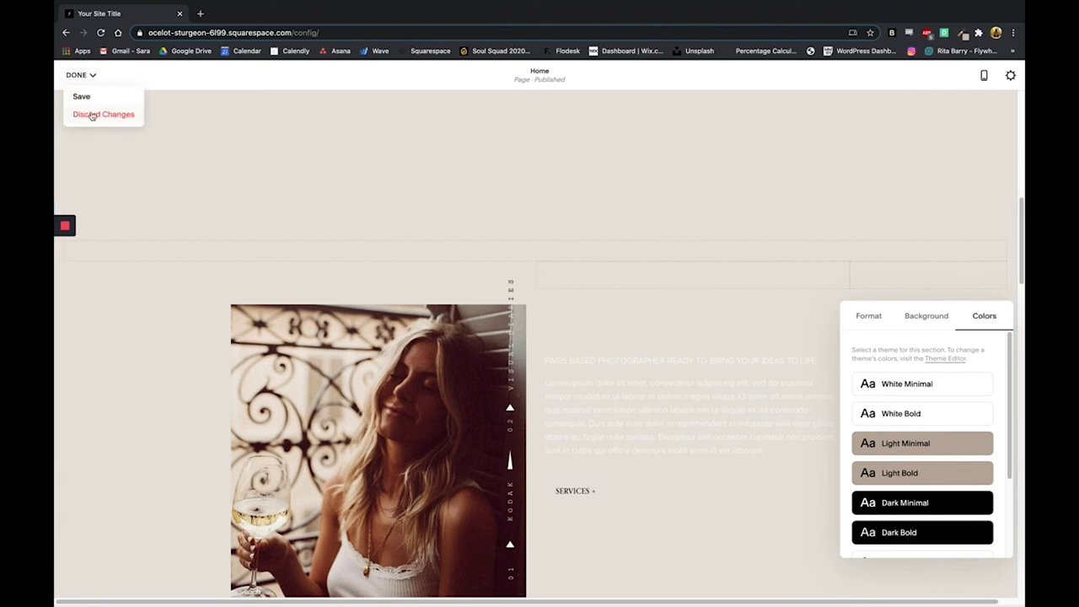
pyautogui.click(92, 115)
pyautogui.click(241, 149)
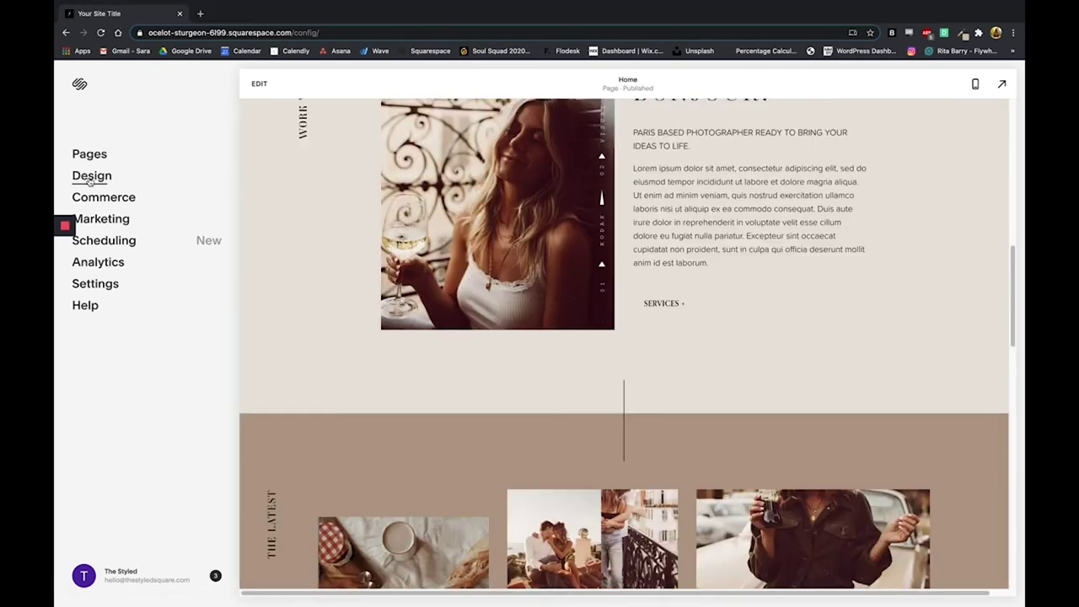
# - Open the Light Minimal section theme in the site's color settings and view its section background color
pyautogui.click(90, 177)
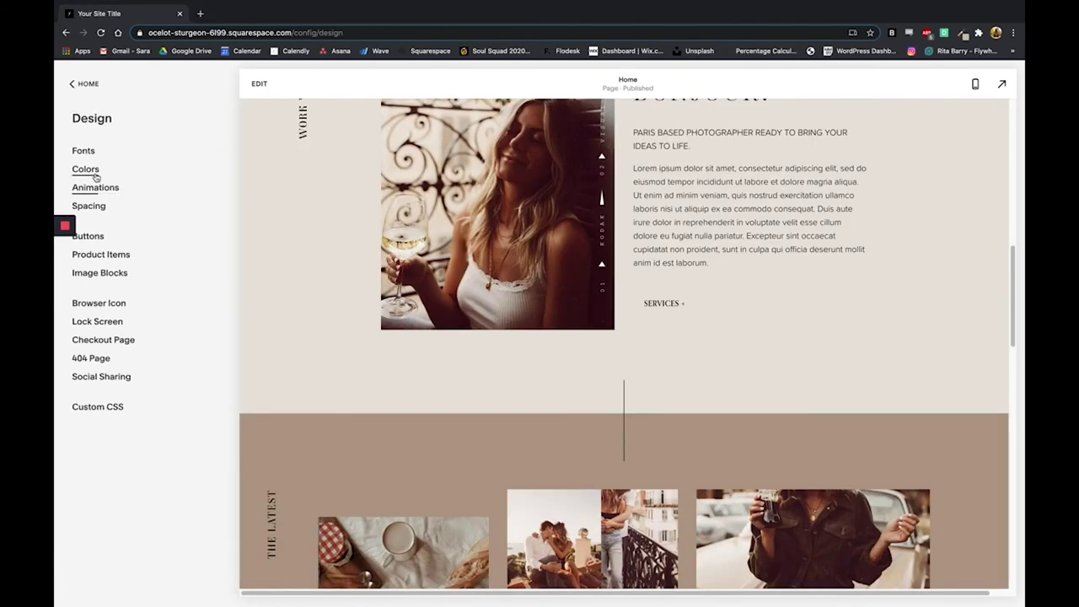
pyautogui.click(87, 170)
pyautogui.click(169, 297)
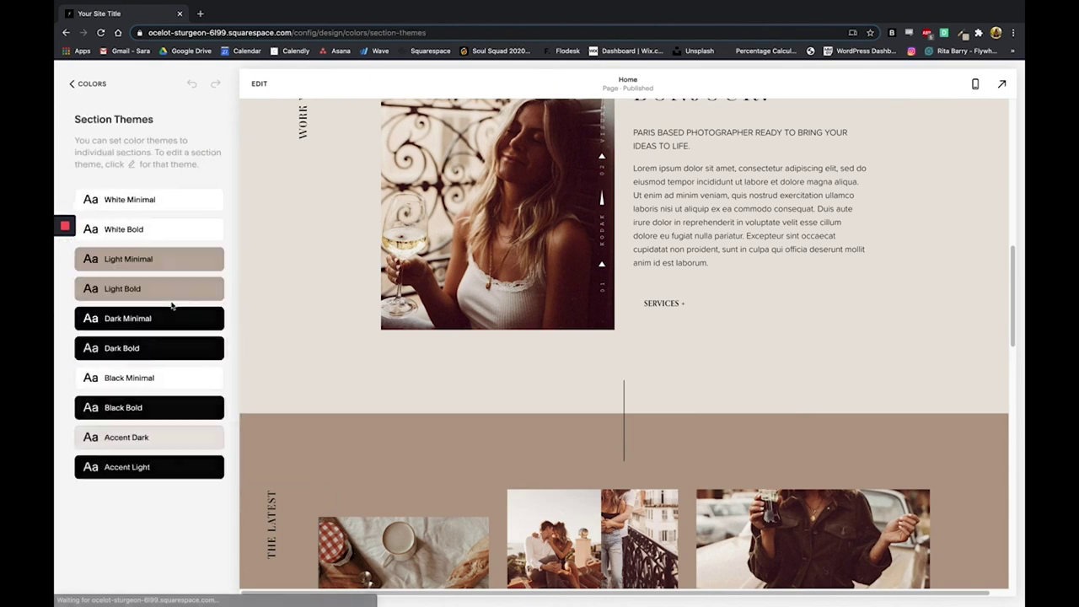
pyautogui.click(197, 264)
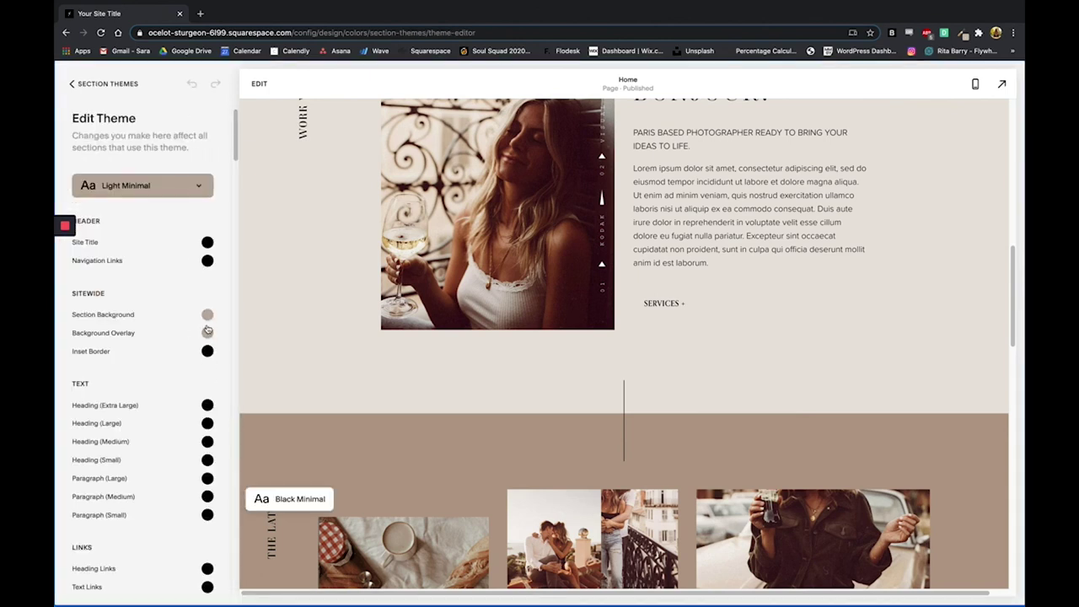
pyautogui.click(208, 317)
pyautogui.click(84, 368)
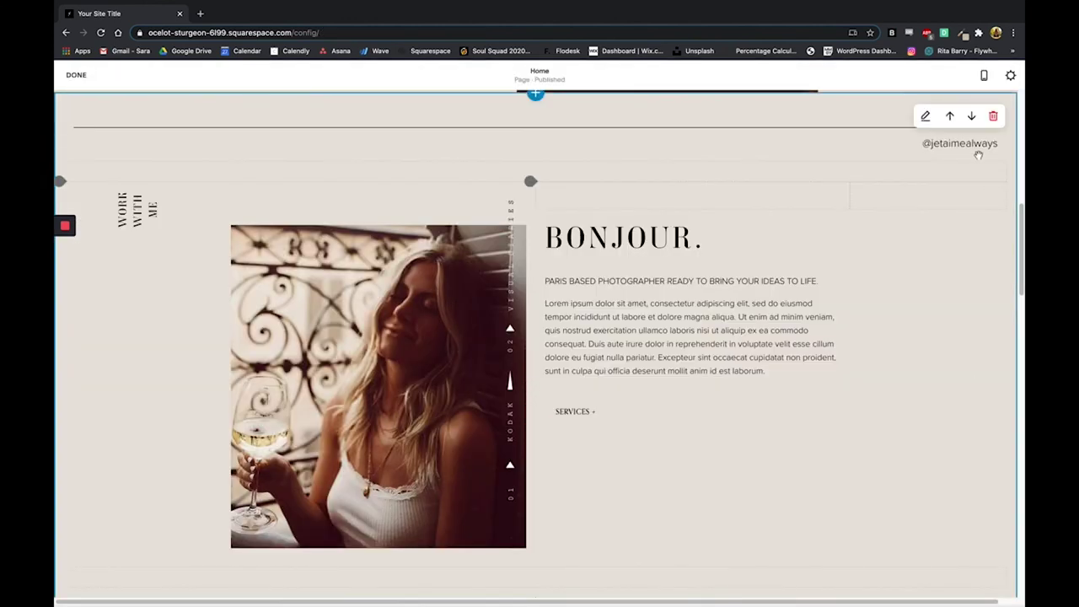
# - Move the Bonjour section up to the start of the Home page and back below the welcome section
pyautogui.scroll(2, 951, 126)
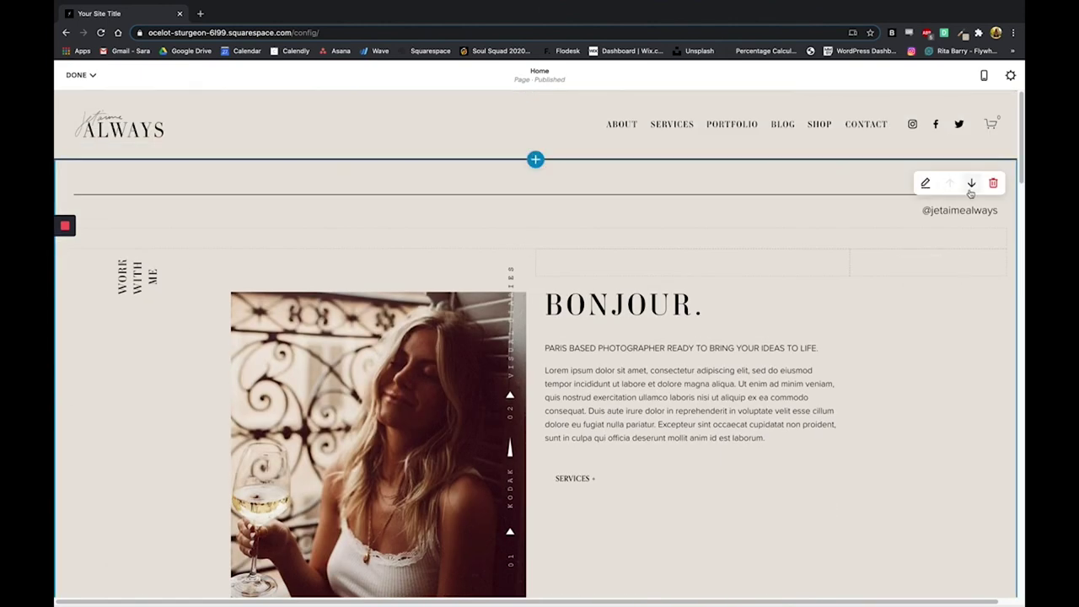
pyautogui.click(971, 184)
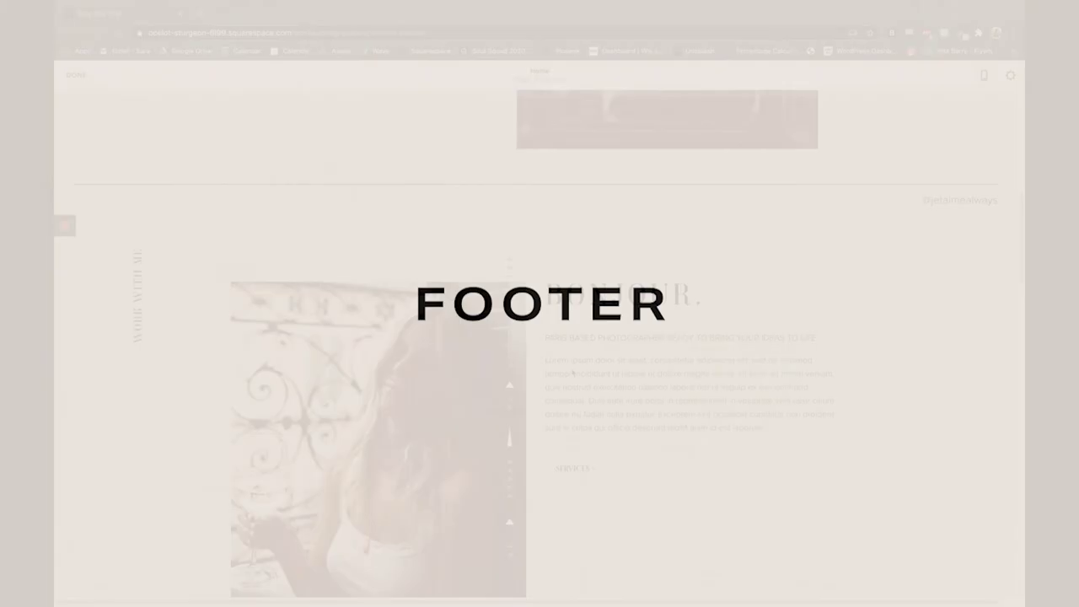
# - Open the site footer for editing and view the text formatting options of its Instagram handle heading
pyautogui.scroll(-15, 570, 365)
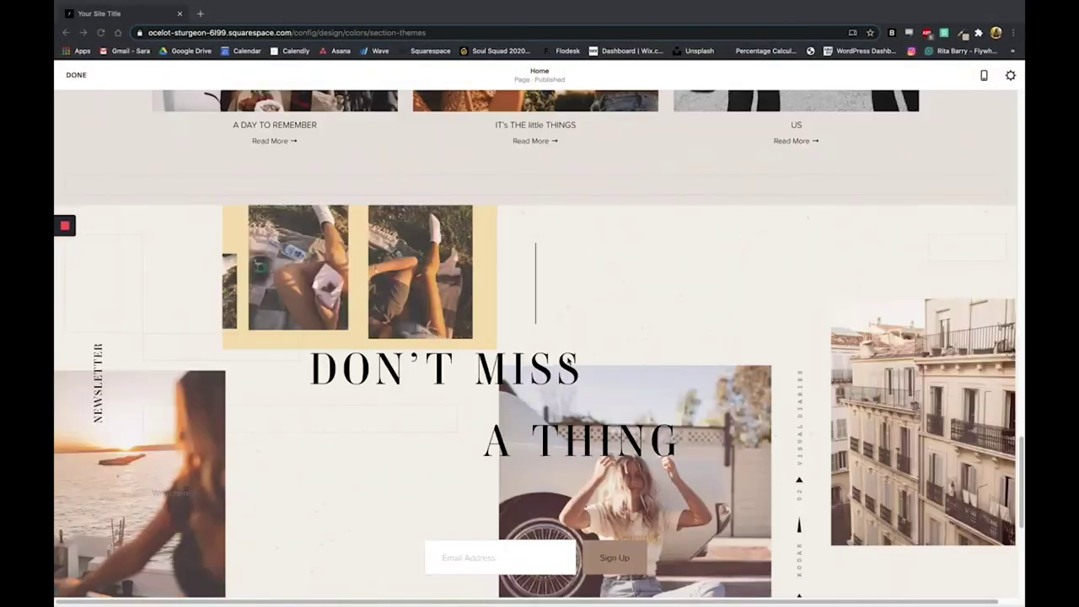
pyautogui.scroll(-5, 567, 358)
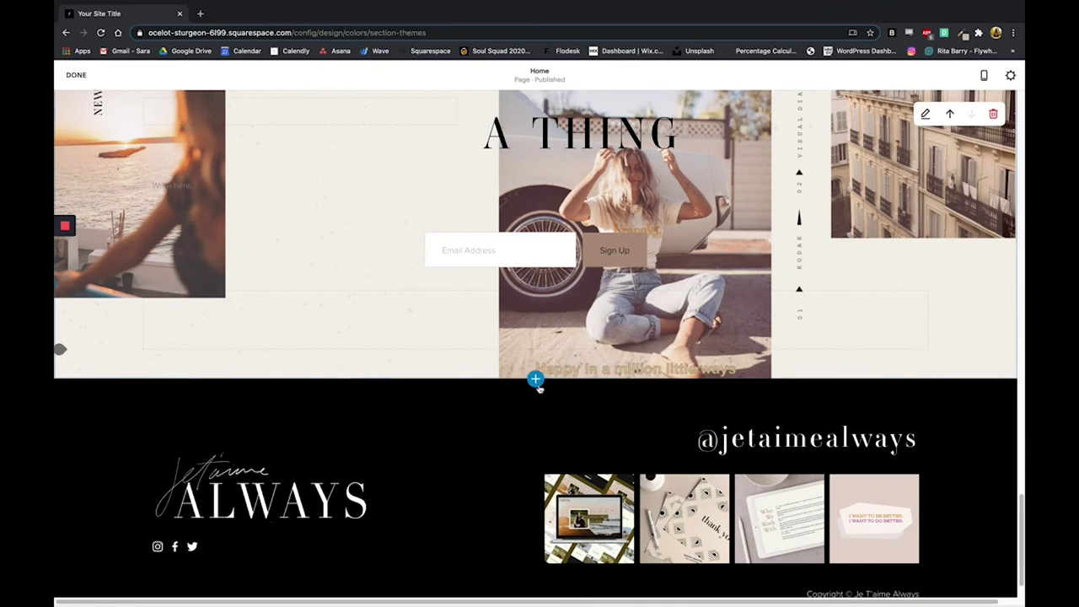
pyautogui.moveTo(536, 413)
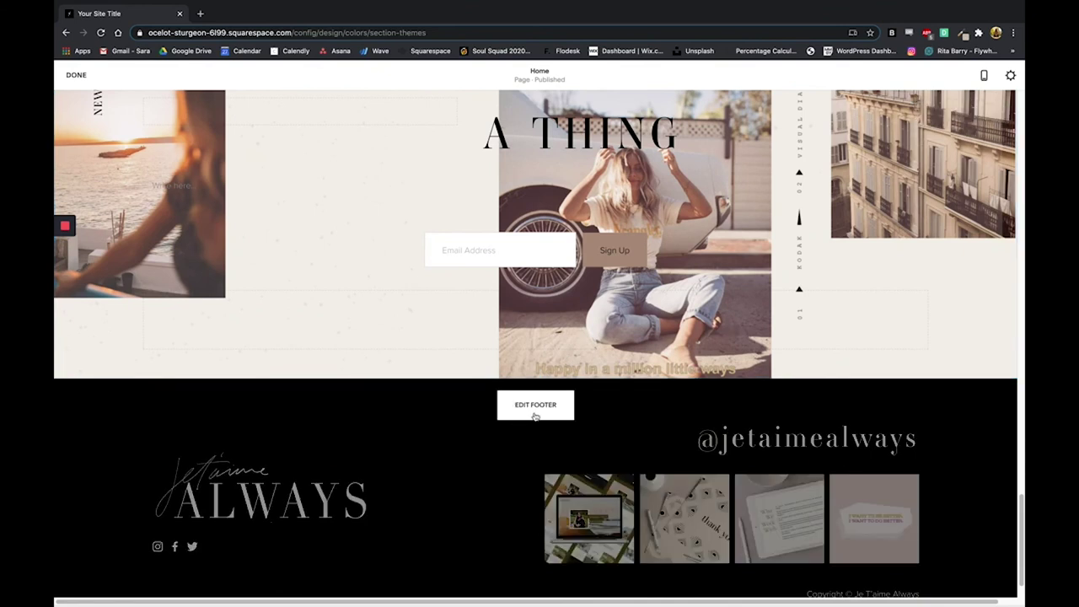
pyautogui.click(535, 406)
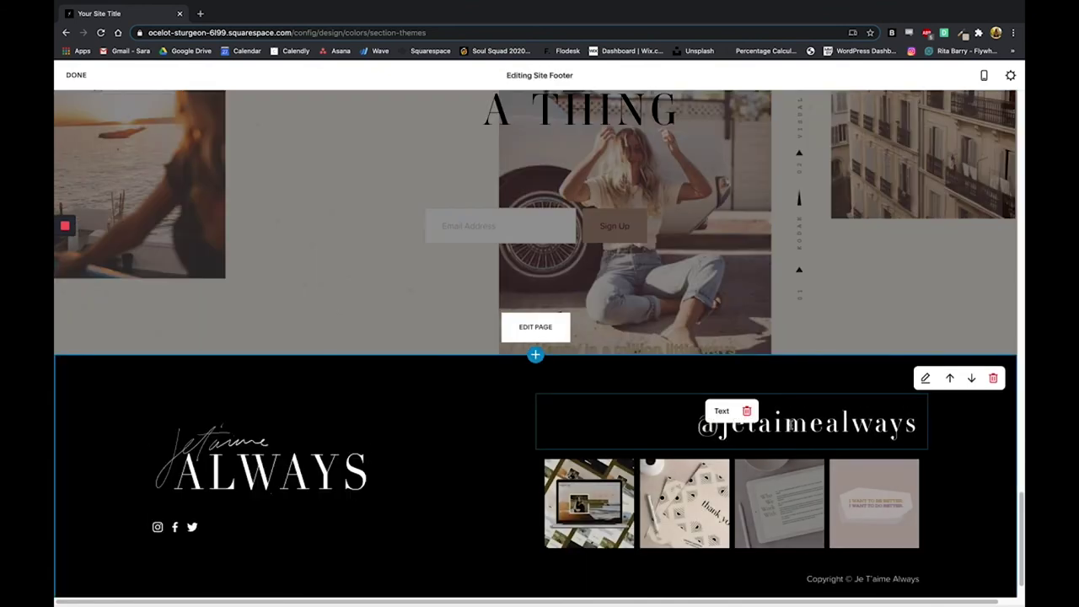
pyautogui.click(810, 422)
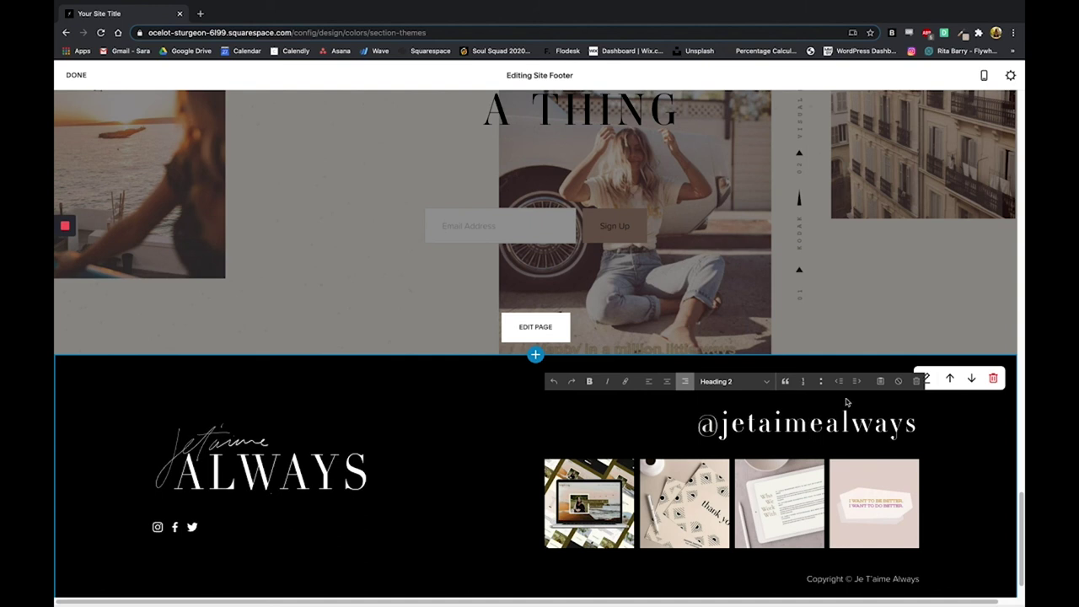
pyautogui.click(934, 413)
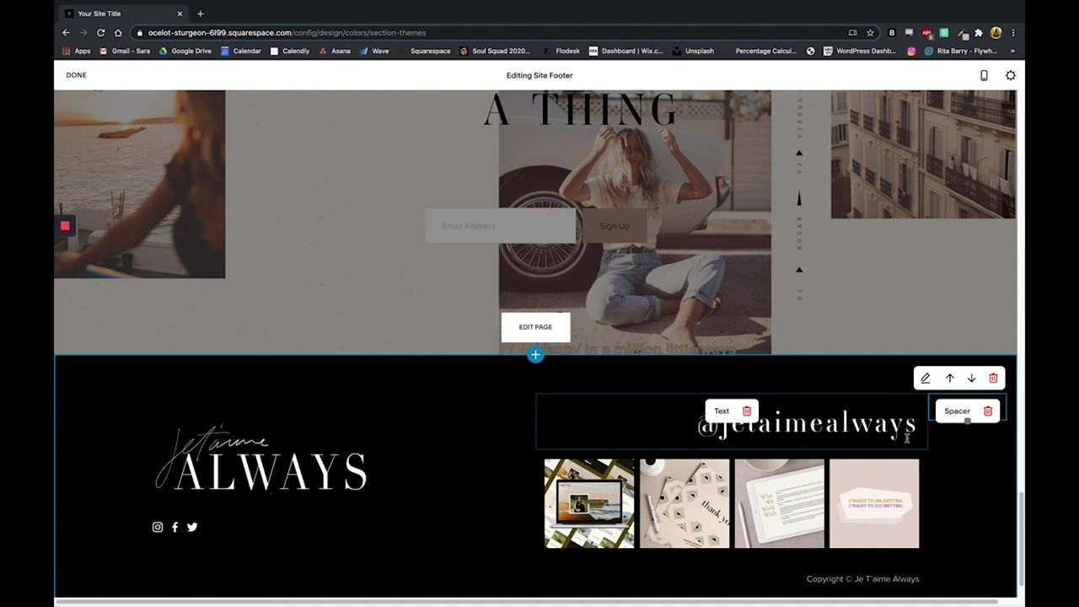
# - Try rearranging the footer by placing the handle heading below the Instagram images and the social icons above the logo
pyautogui.moveTo(908, 446); pyautogui.dragTo(900, 566)
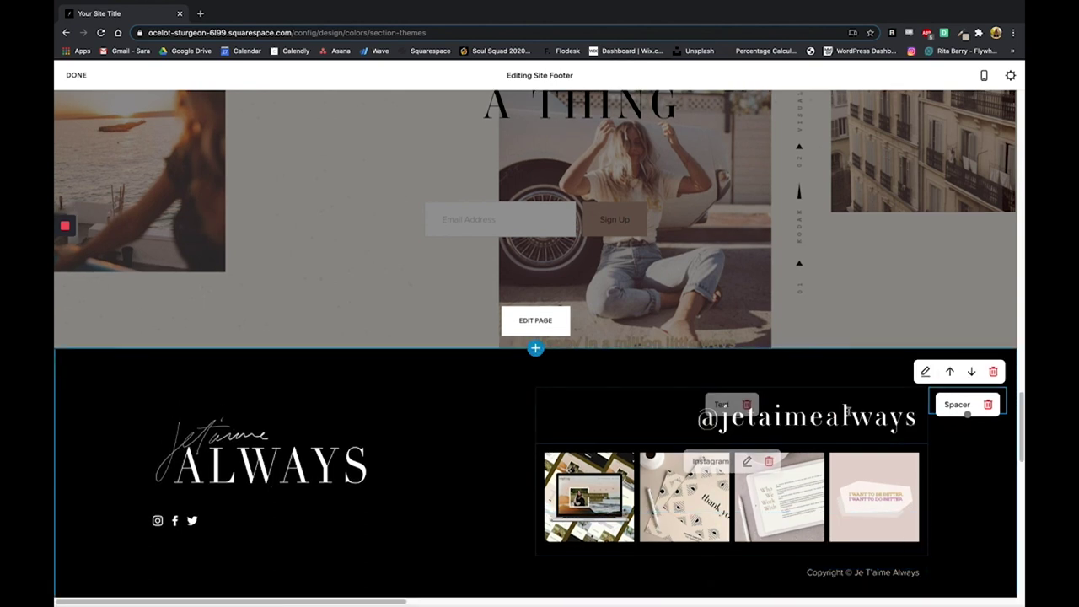
pyautogui.moveTo(854, 444); pyautogui.dragTo(853, 550)
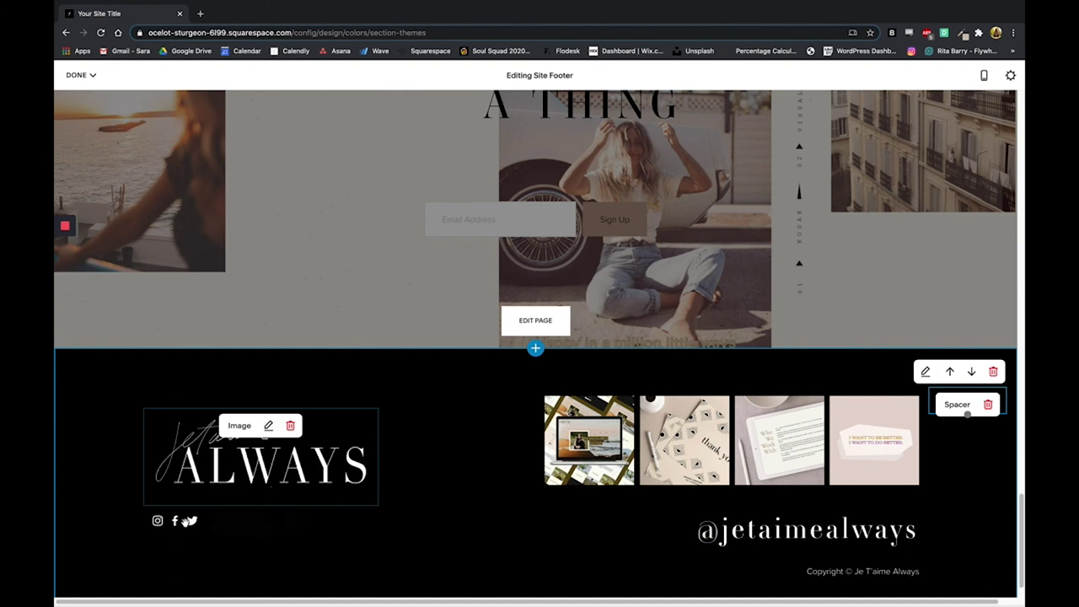
pyautogui.moveTo(201, 537); pyautogui.dragTo(207, 419)
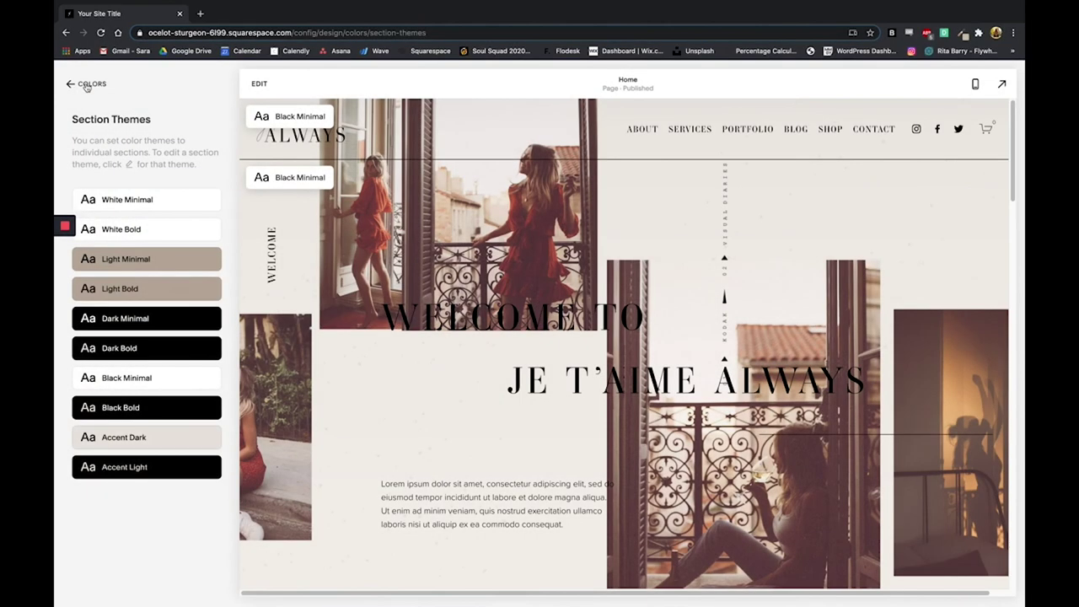
# - Leave the color settings and open the Blog collection from the site's unlinked pages
pyautogui.click(85, 84)
pyautogui.click(86, 84)
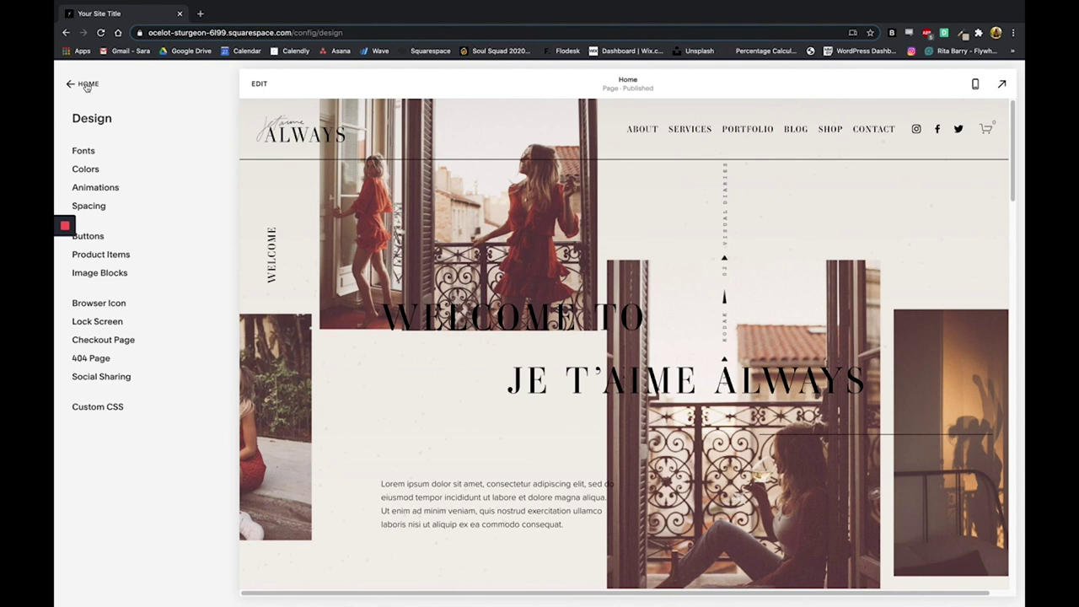
pyautogui.click(86, 84)
pyautogui.click(89, 152)
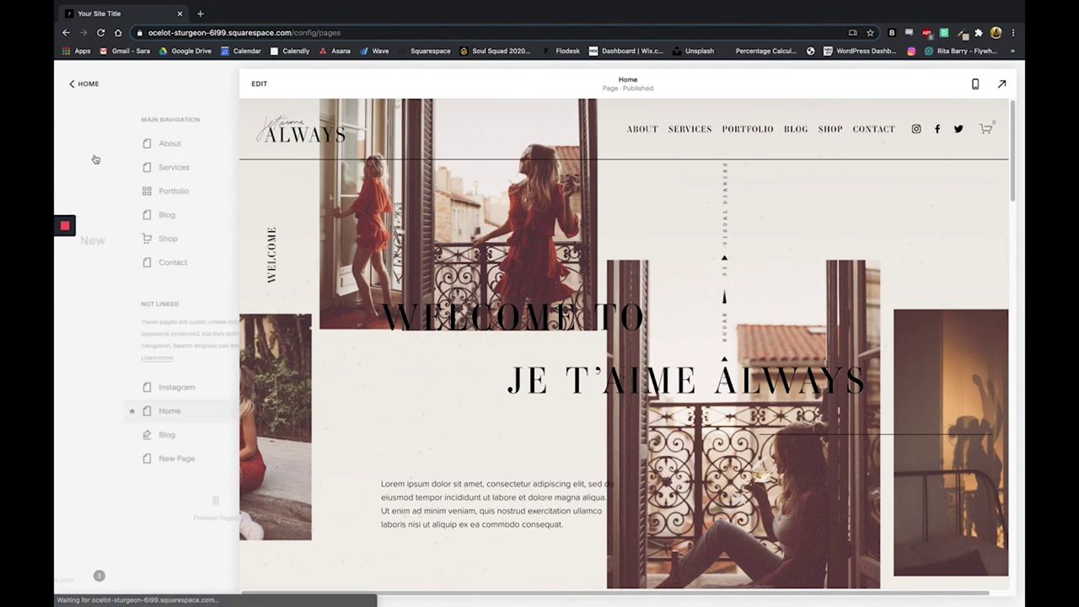
pyautogui.click(177, 437)
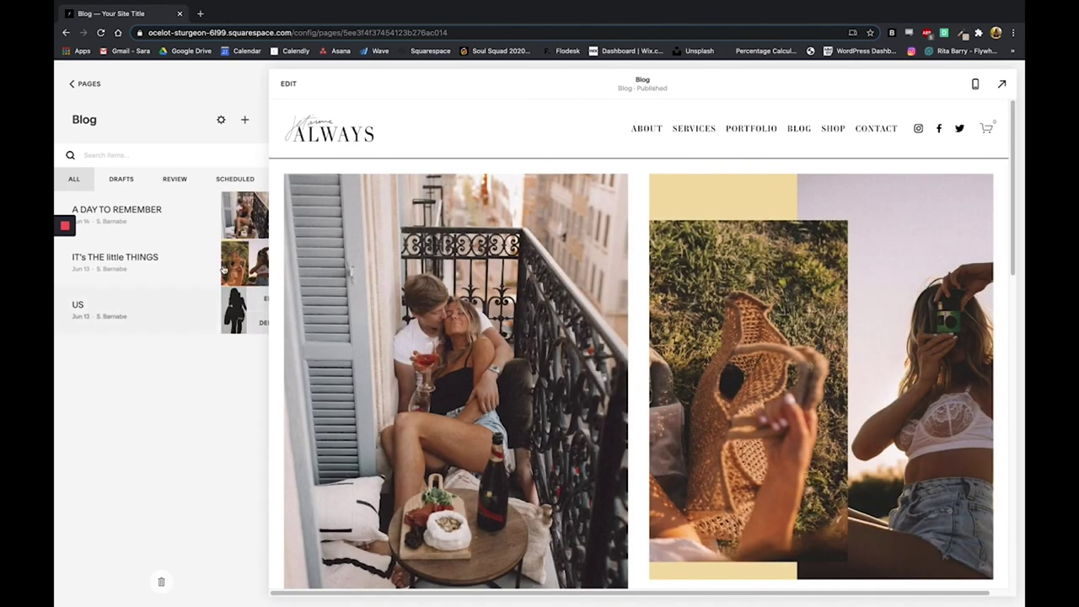
# - Create a new blog post titled "Post Title" and upload the portrait of the woman with a wine glass into its image block
pyautogui.click(245, 120)
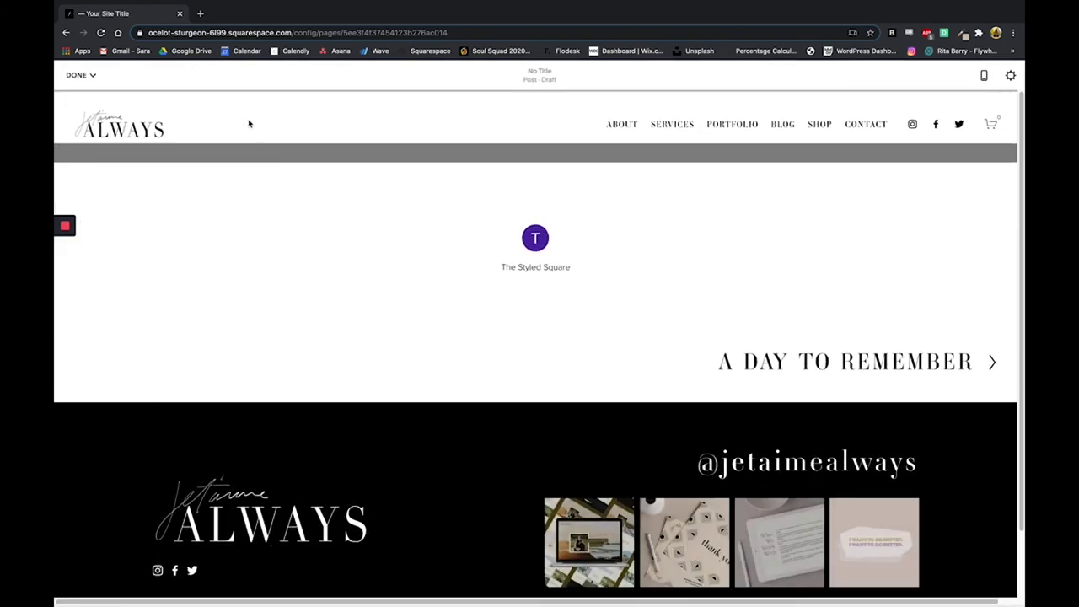
pyautogui.write('Post Title')
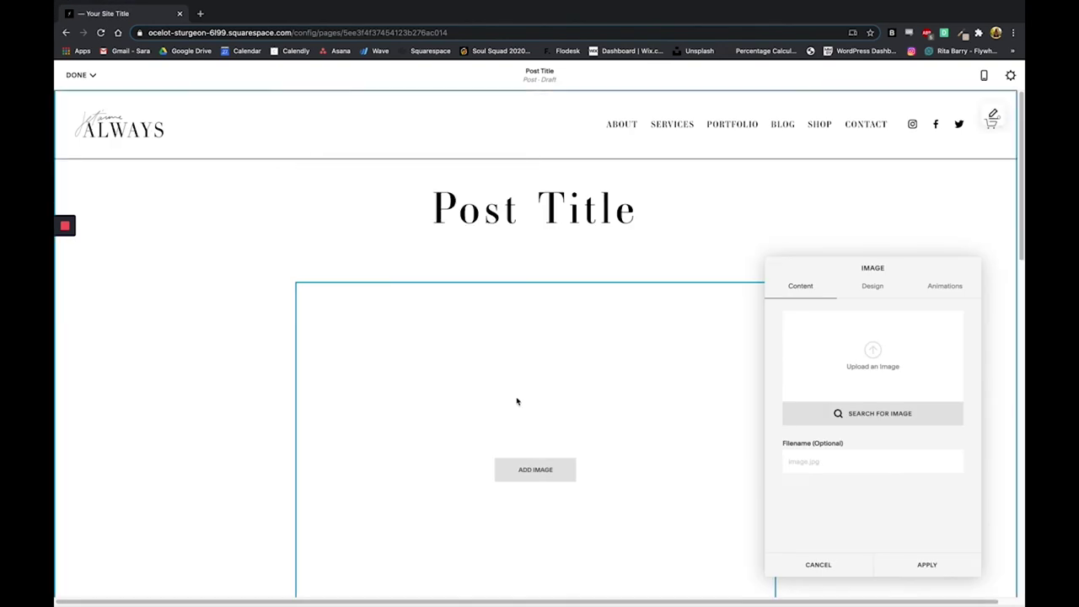
pyautogui.moveTo(158, 566); pyautogui.dragTo(874, 359)
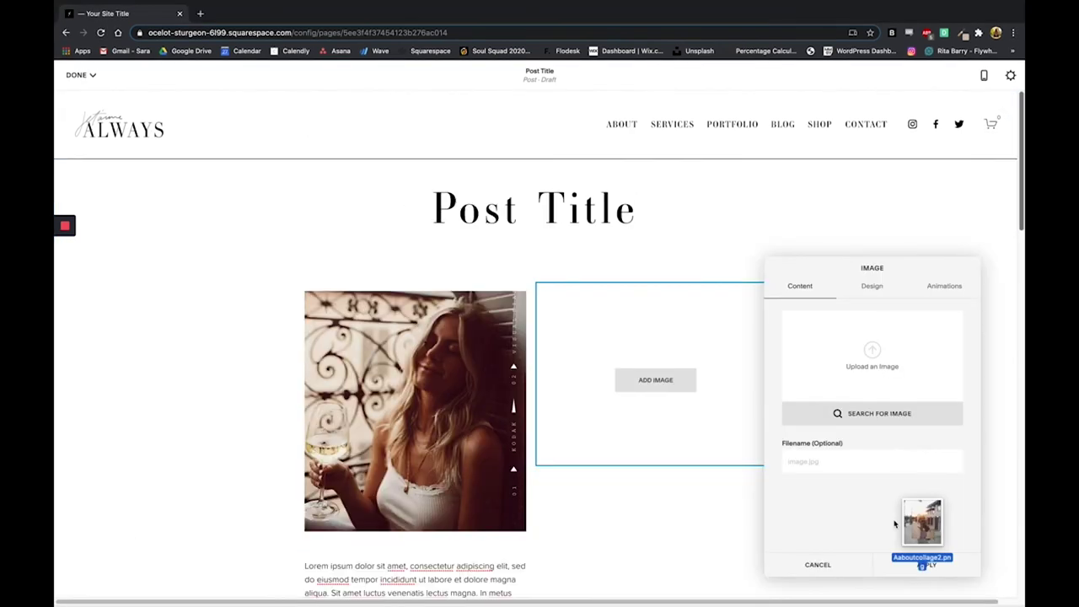
# - Upload Aaboutcollage2.png into the empty image block beside the portrait and rearrange the post's blocks so the collage spans the content width below the title
pyautogui.moveTo(925, 540); pyautogui.dragTo(873, 354)
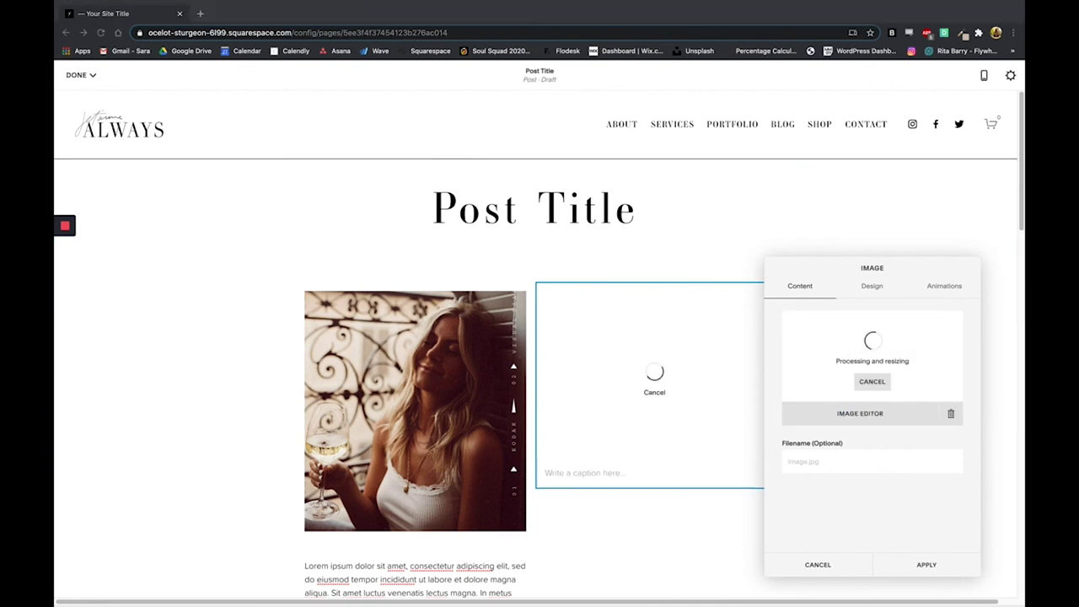
pyautogui.click(927, 565)
pyautogui.scroll(-2, 448, 436)
pyautogui.moveTo(415, 236); pyautogui.dragTo(769, 227)
pyautogui.moveTo(329, 122); pyautogui.dragTo(540, 329)
pyautogui.moveTo(650, 219); pyautogui.dragTo(397, 262)
pyautogui.scroll(20, 846, 317)
pyautogui.scroll(-7, 846, 318)
pyautogui.scroll(7, 845, 318)
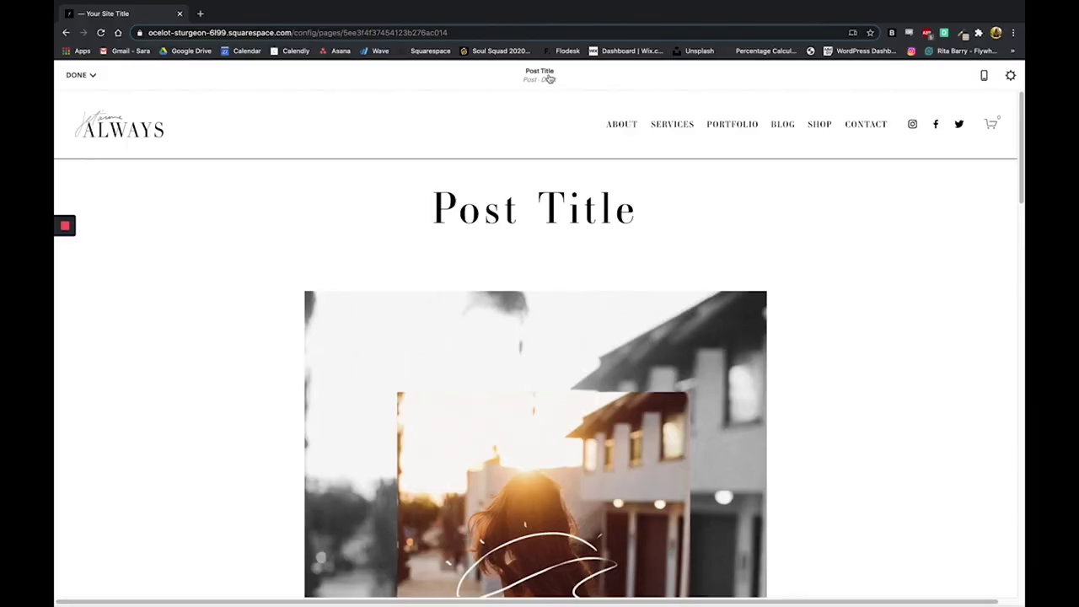
# - Open the blog post's settings and change its post URL to /blog/post-title in the options
pyautogui.click(555, 34)
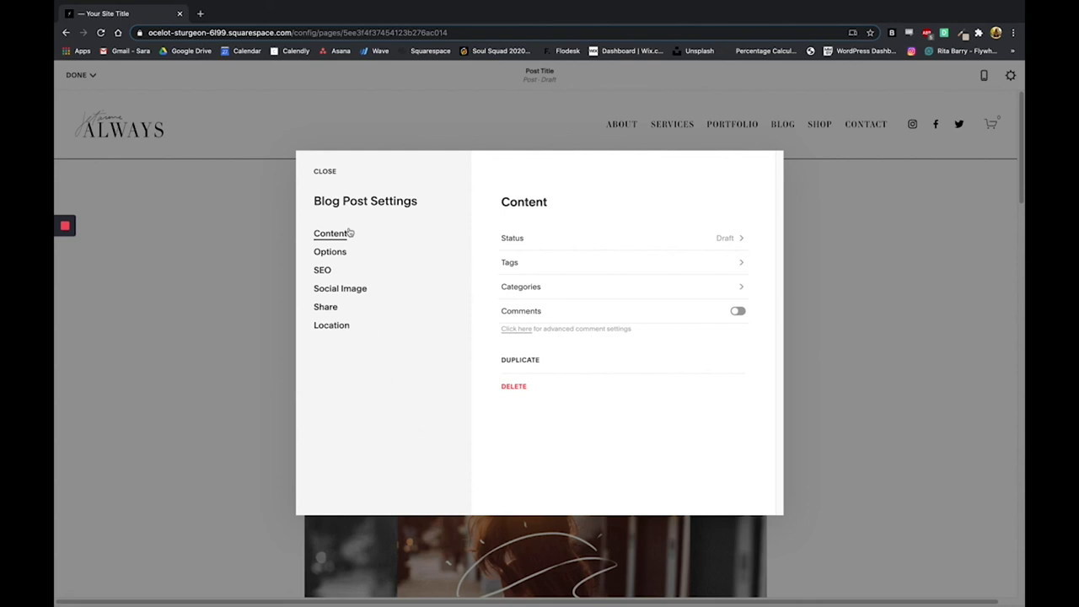
pyautogui.click(328, 253)
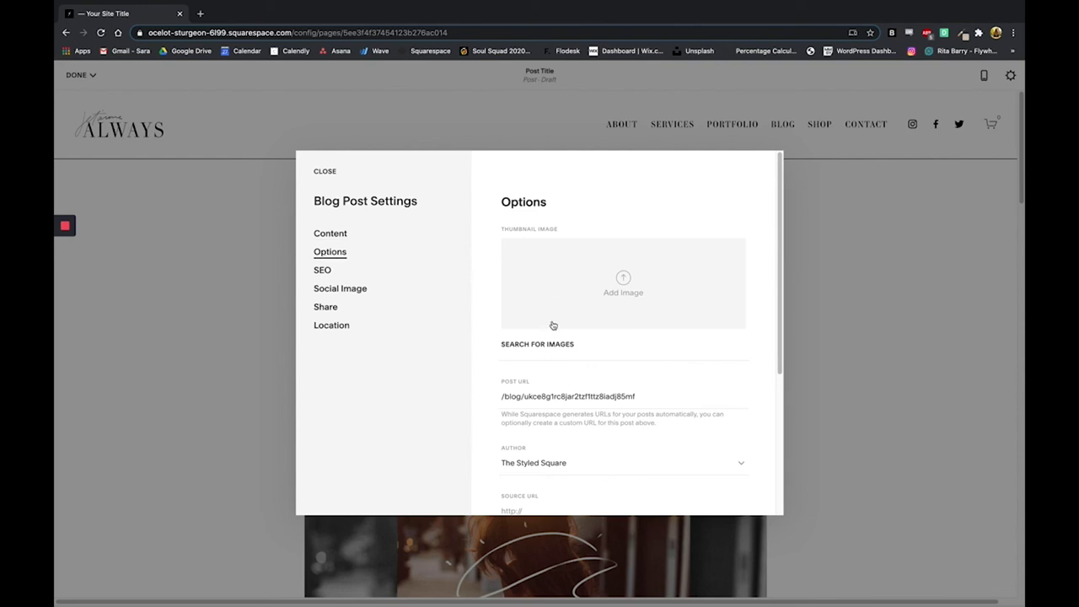
pyautogui.scroll(-5, 553, 325)
pyautogui.scroll(1, 640, 283)
pyautogui.moveTo(682, 246); pyautogui.dragTo(502, 242)
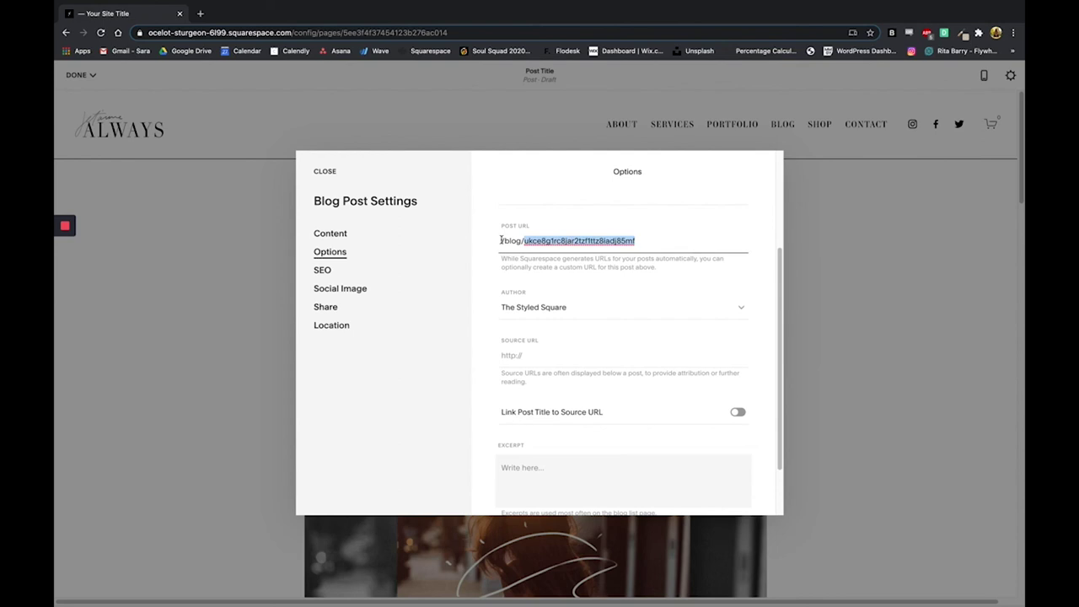
pyautogui.write('post-title')
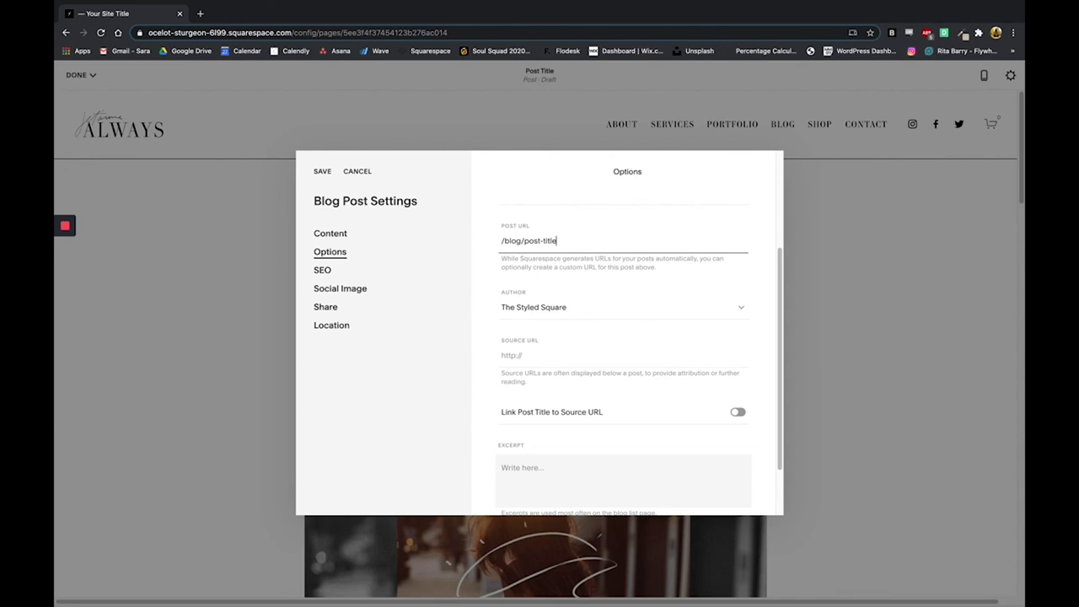
# - Review the blog post's SEO, social image, share and location settings
pyautogui.click(322, 271)
pyautogui.click(362, 295)
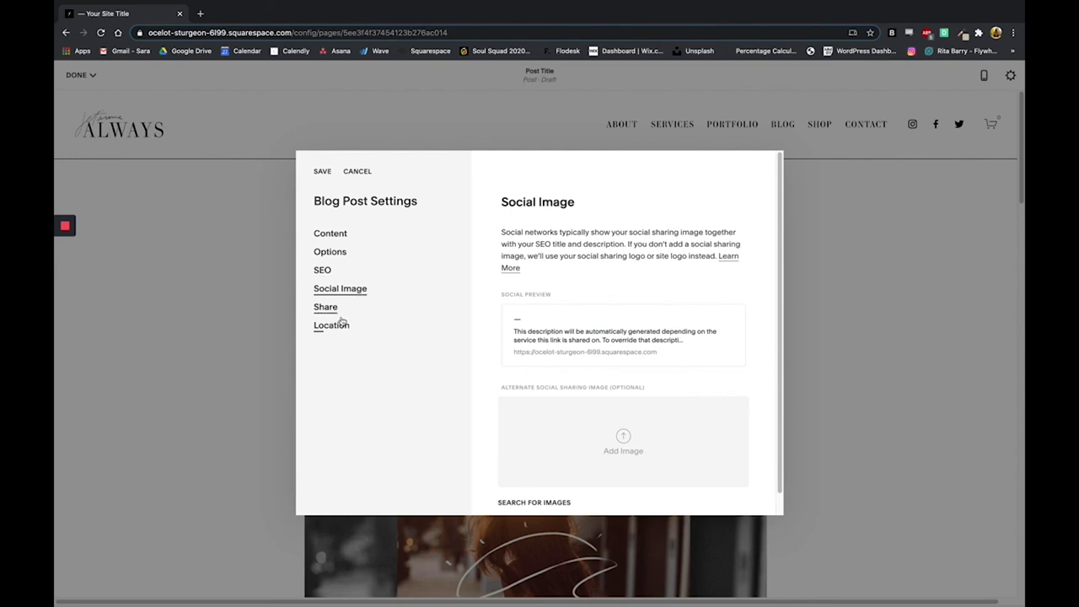
pyautogui.click(340, 312)
pyautogui.click(337, 326)
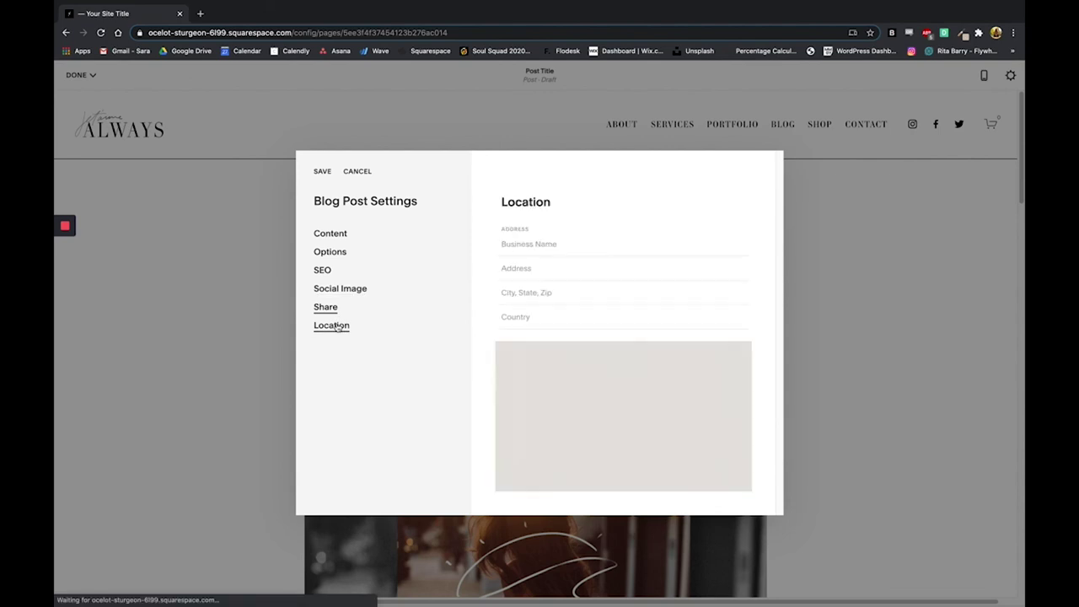